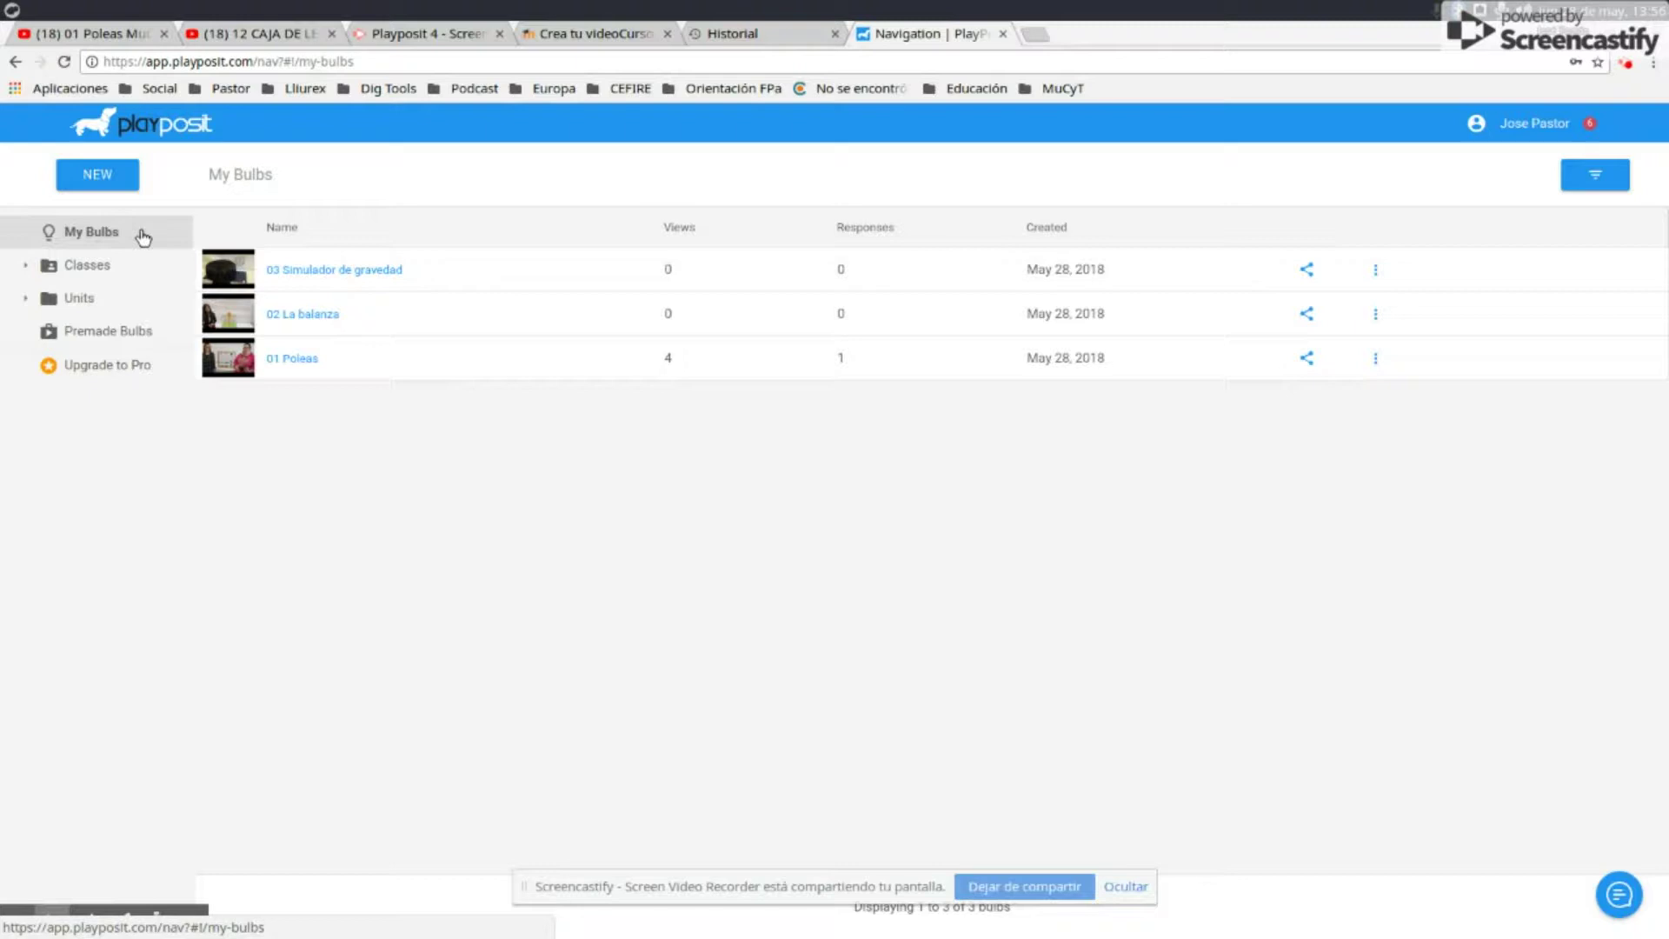
# Browse My Bulbs and open the Mecánica MuCyT unit to see which bulbs it contains.
pyautogui.click(144, 236)
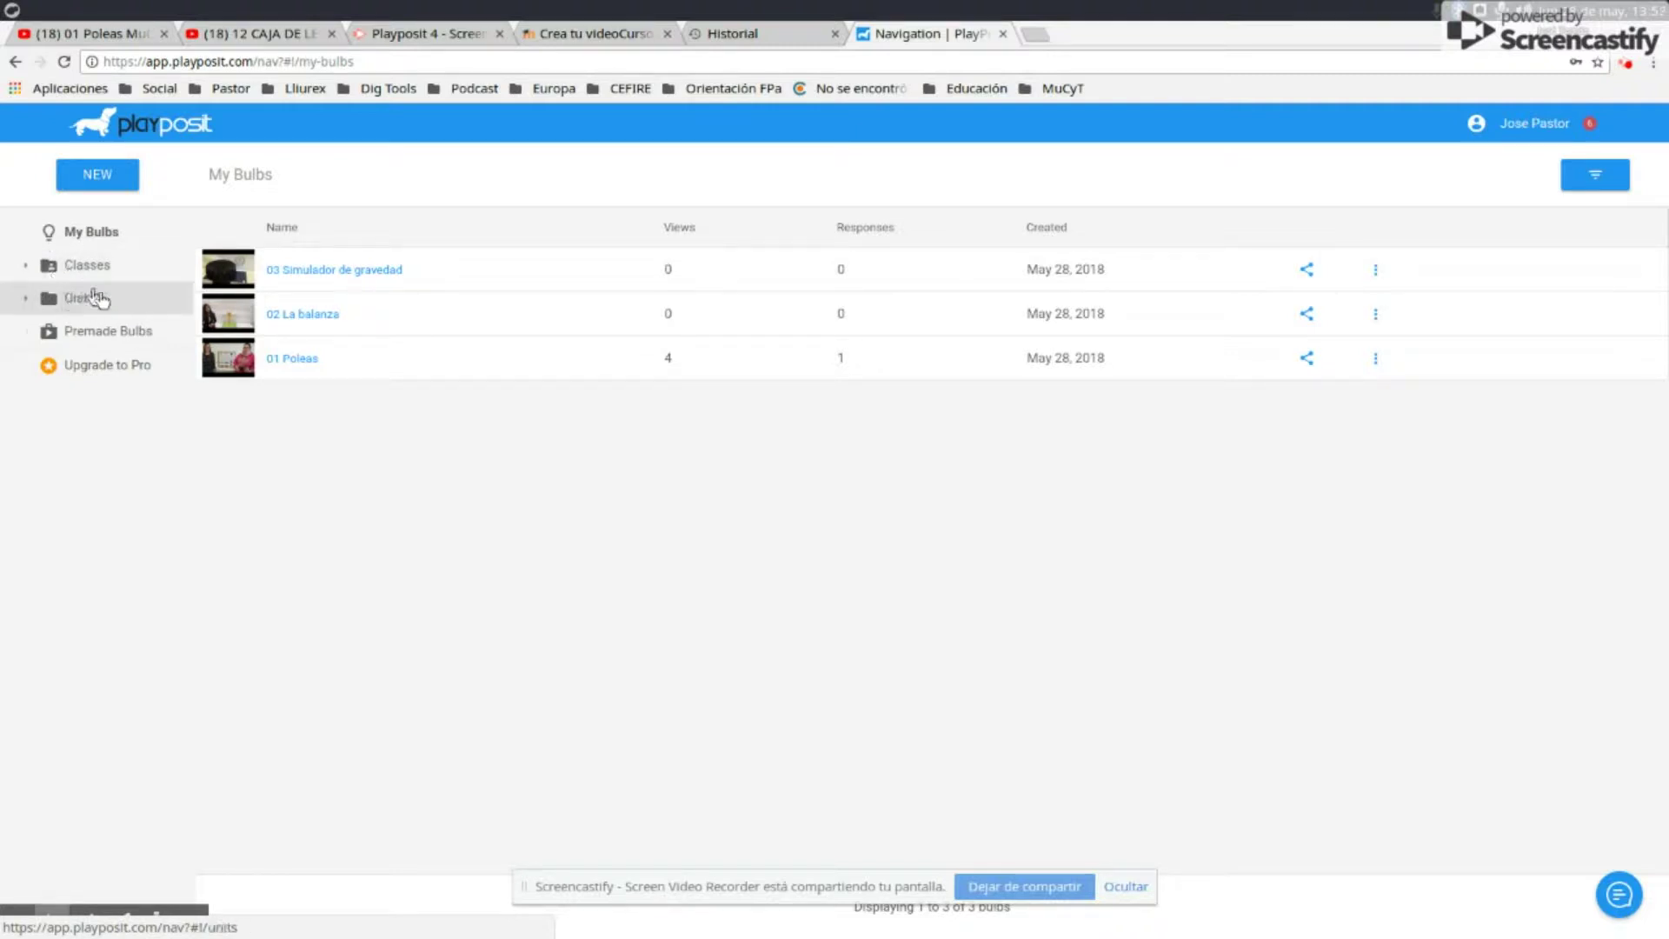
pyautogui.click(27, 300)
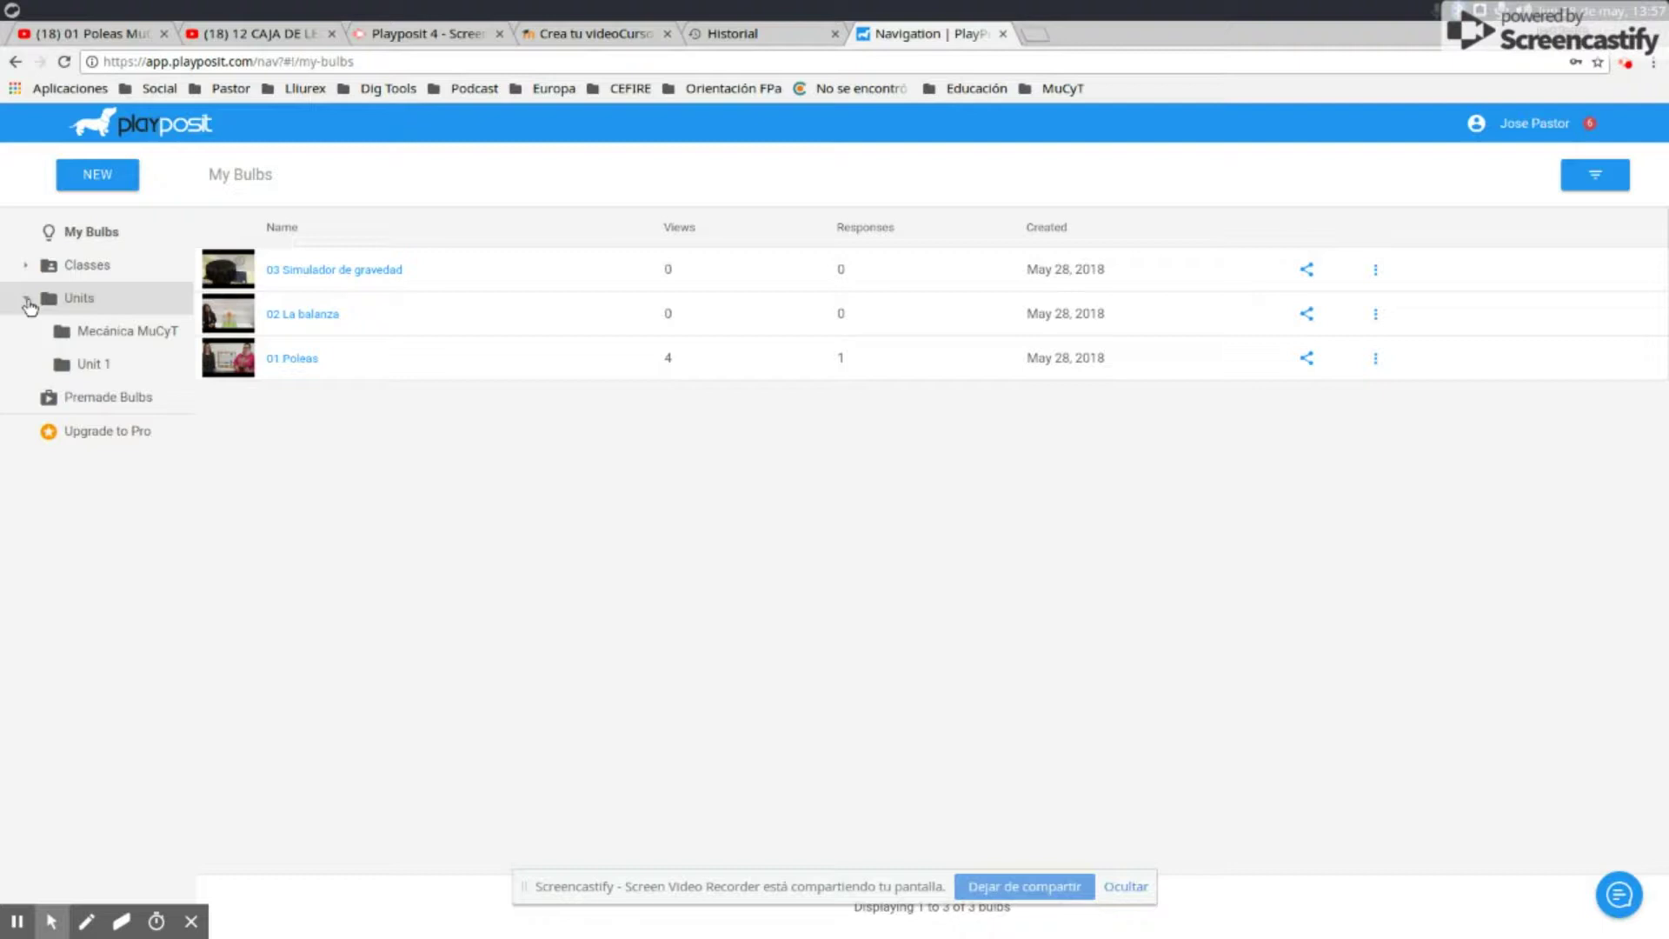
pyautogui.click(28, 303)
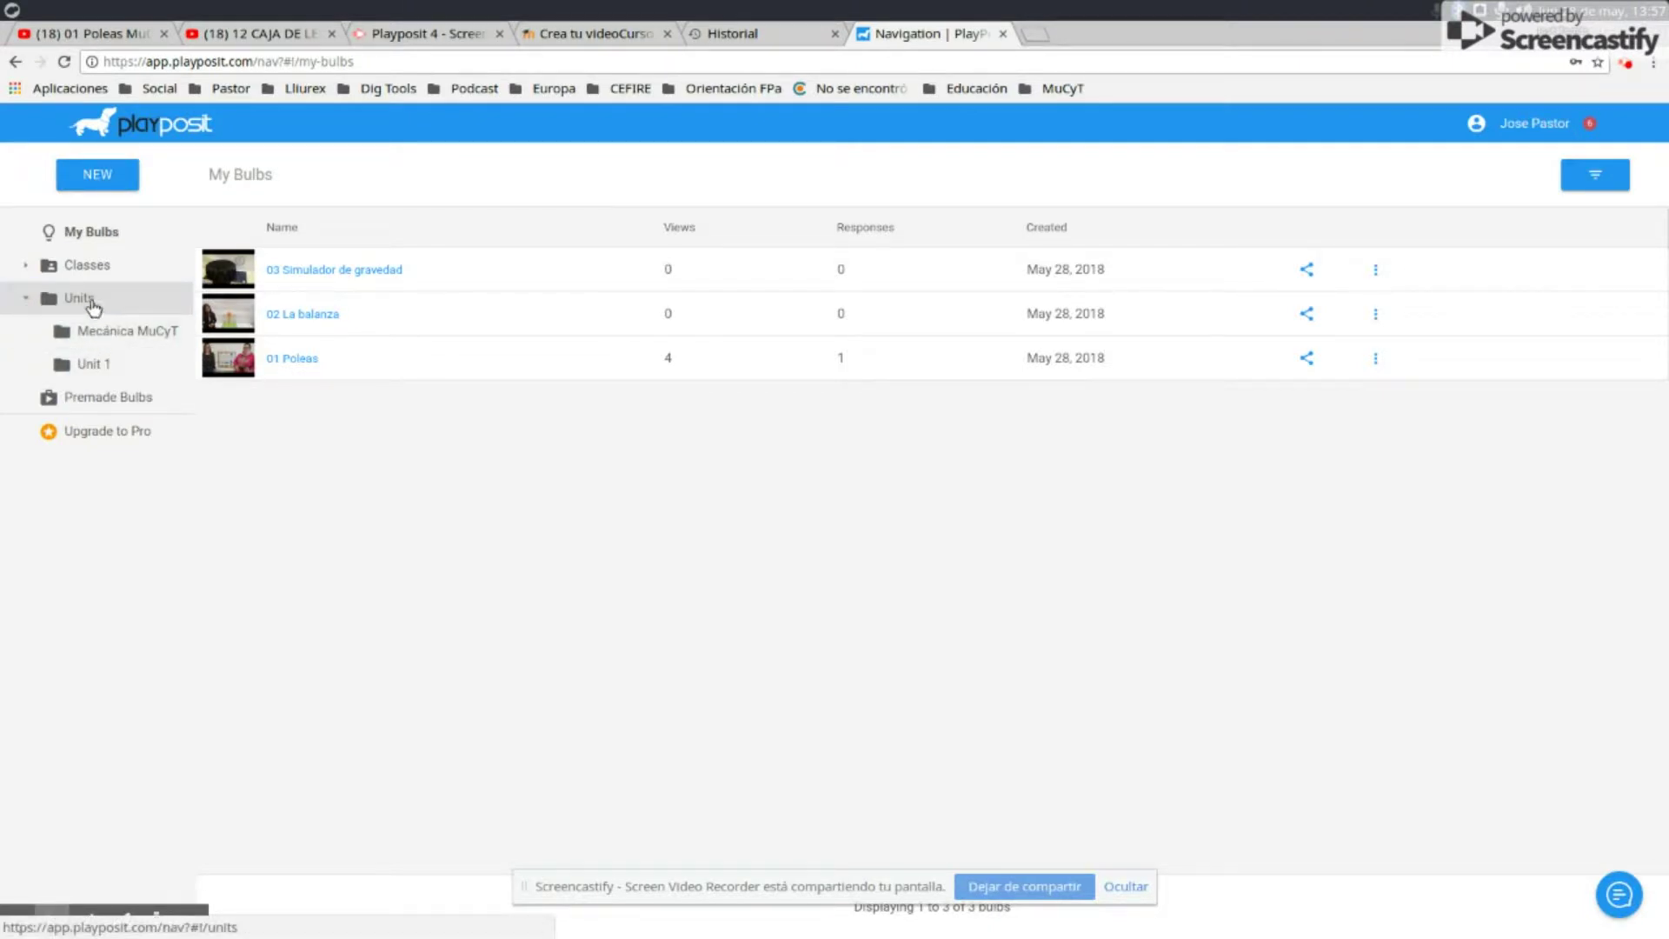
pyautogui.click(93, 304)
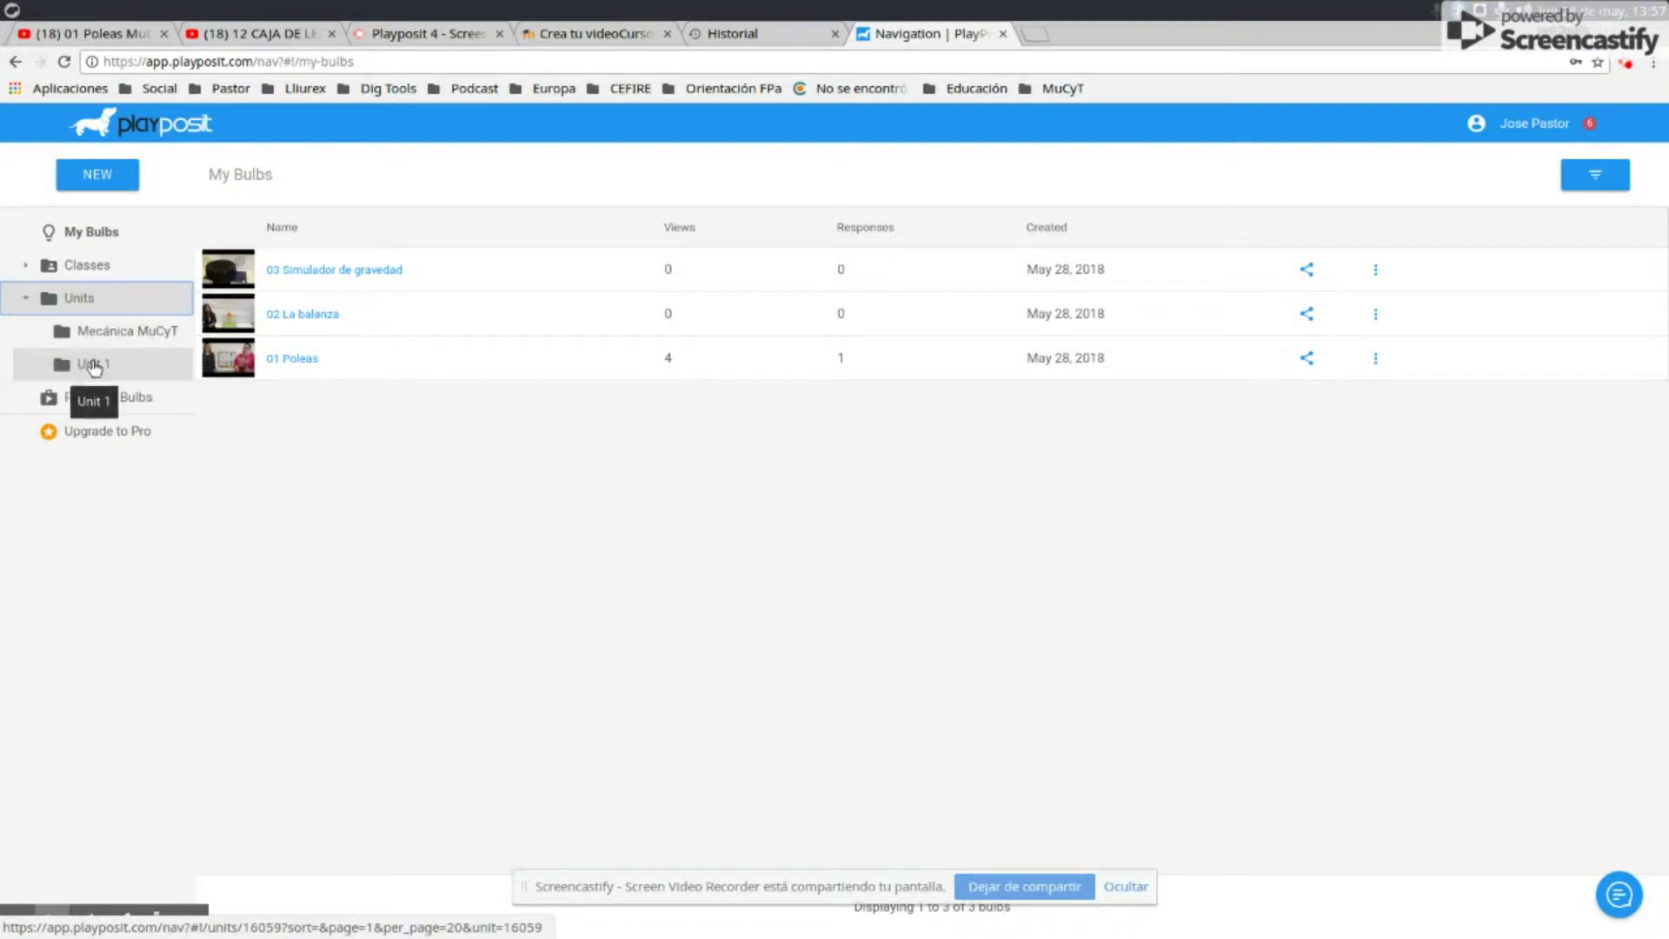
pyautogui.click(118, 336)
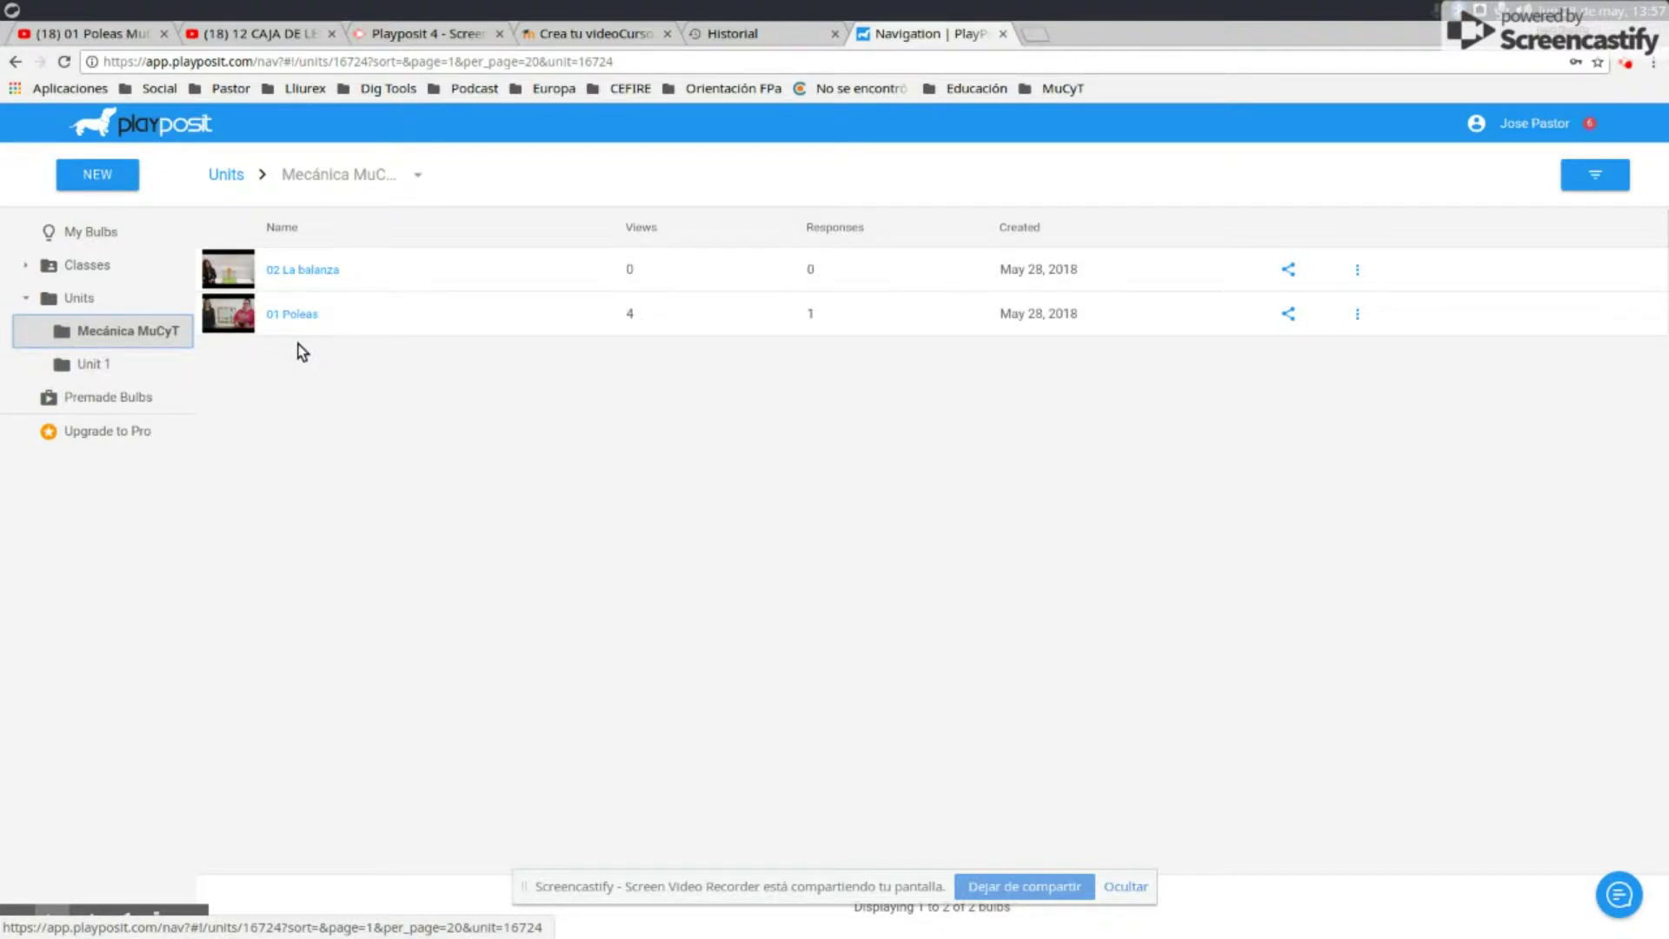
# Add the bulb 03 Simulador de gravedad from My Bulbs to the Mecánica MuCyT unit.
pyautogui.click(85, 231)
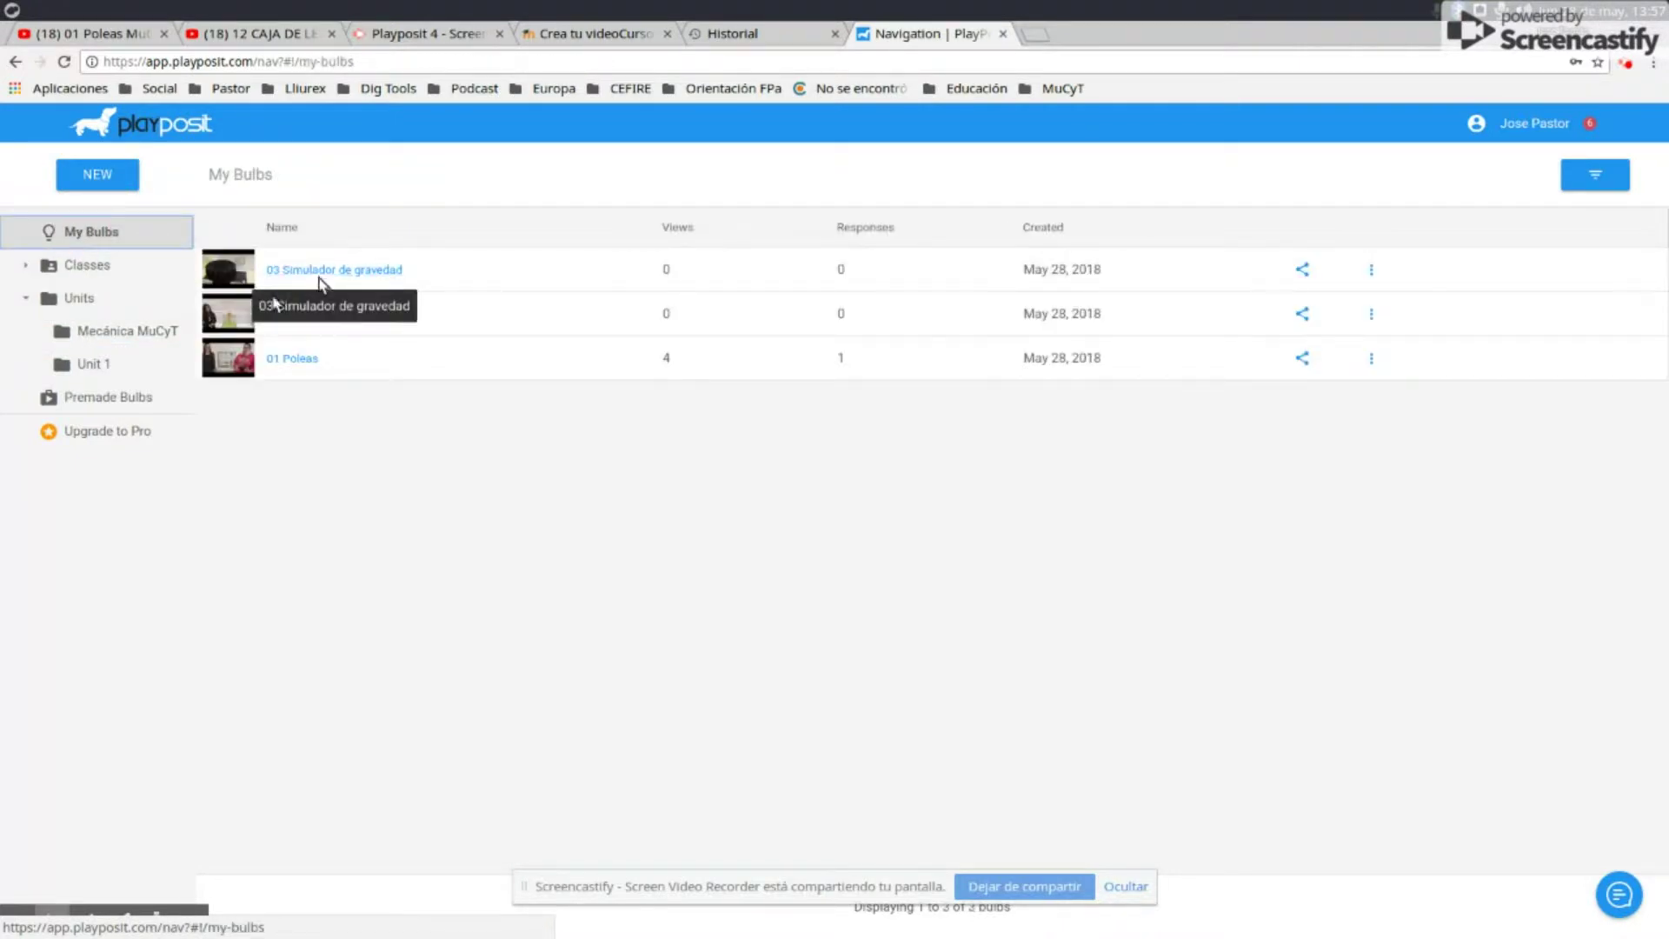
pyautogui.click(1372, 270)
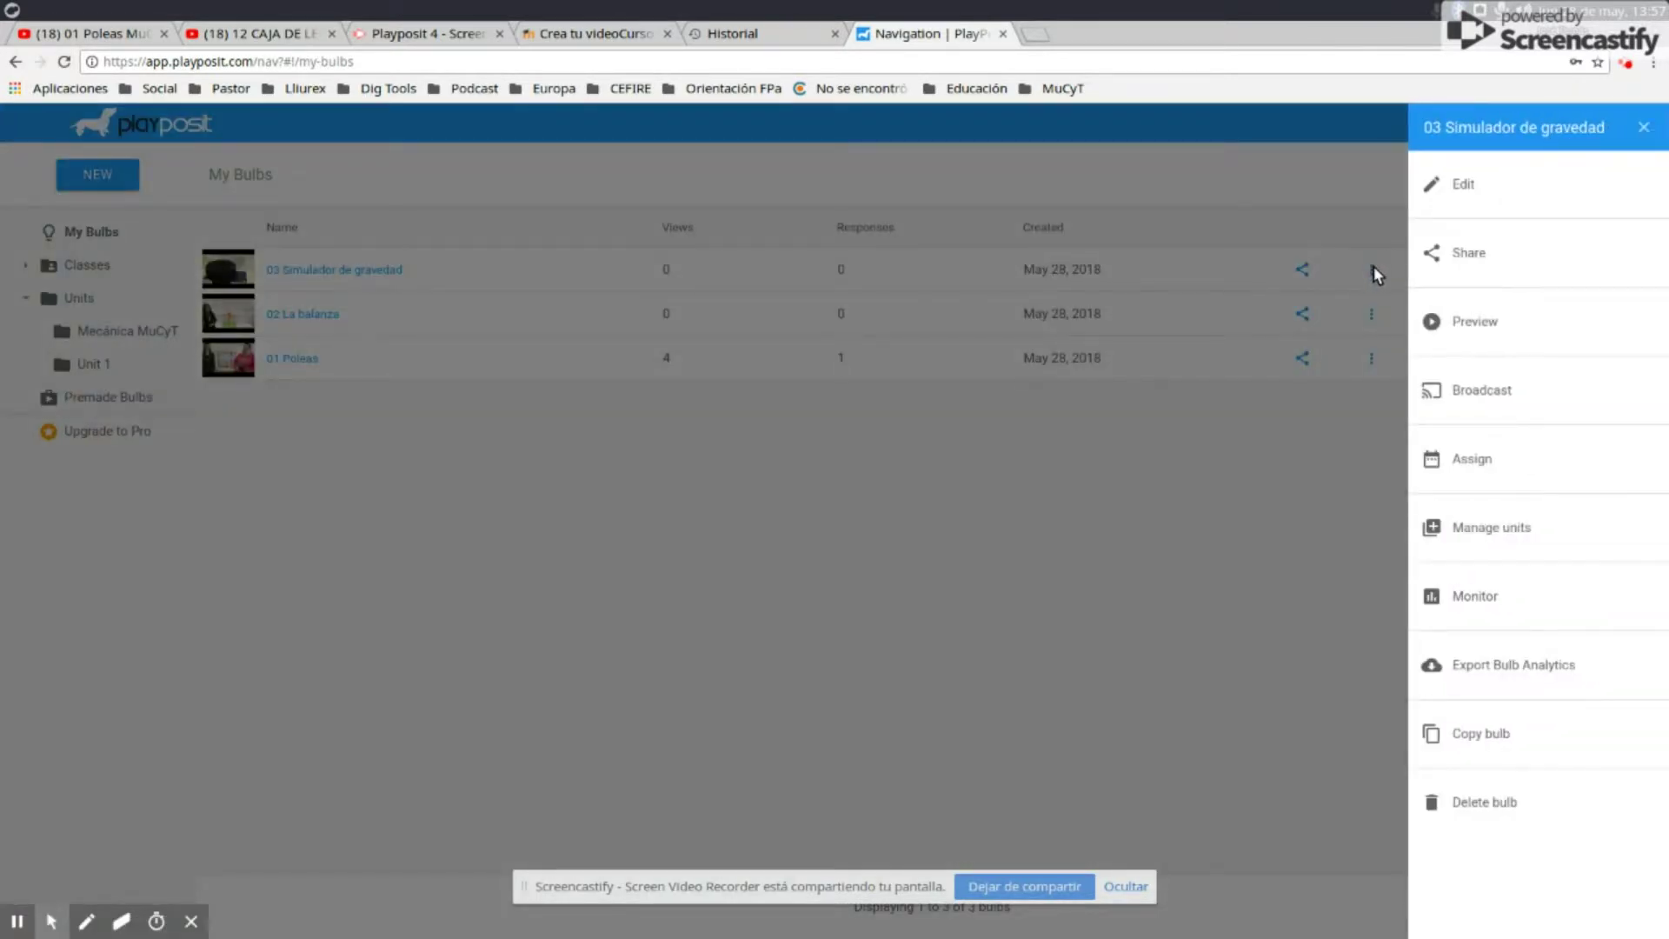
pyautogui.click(1561, 544)
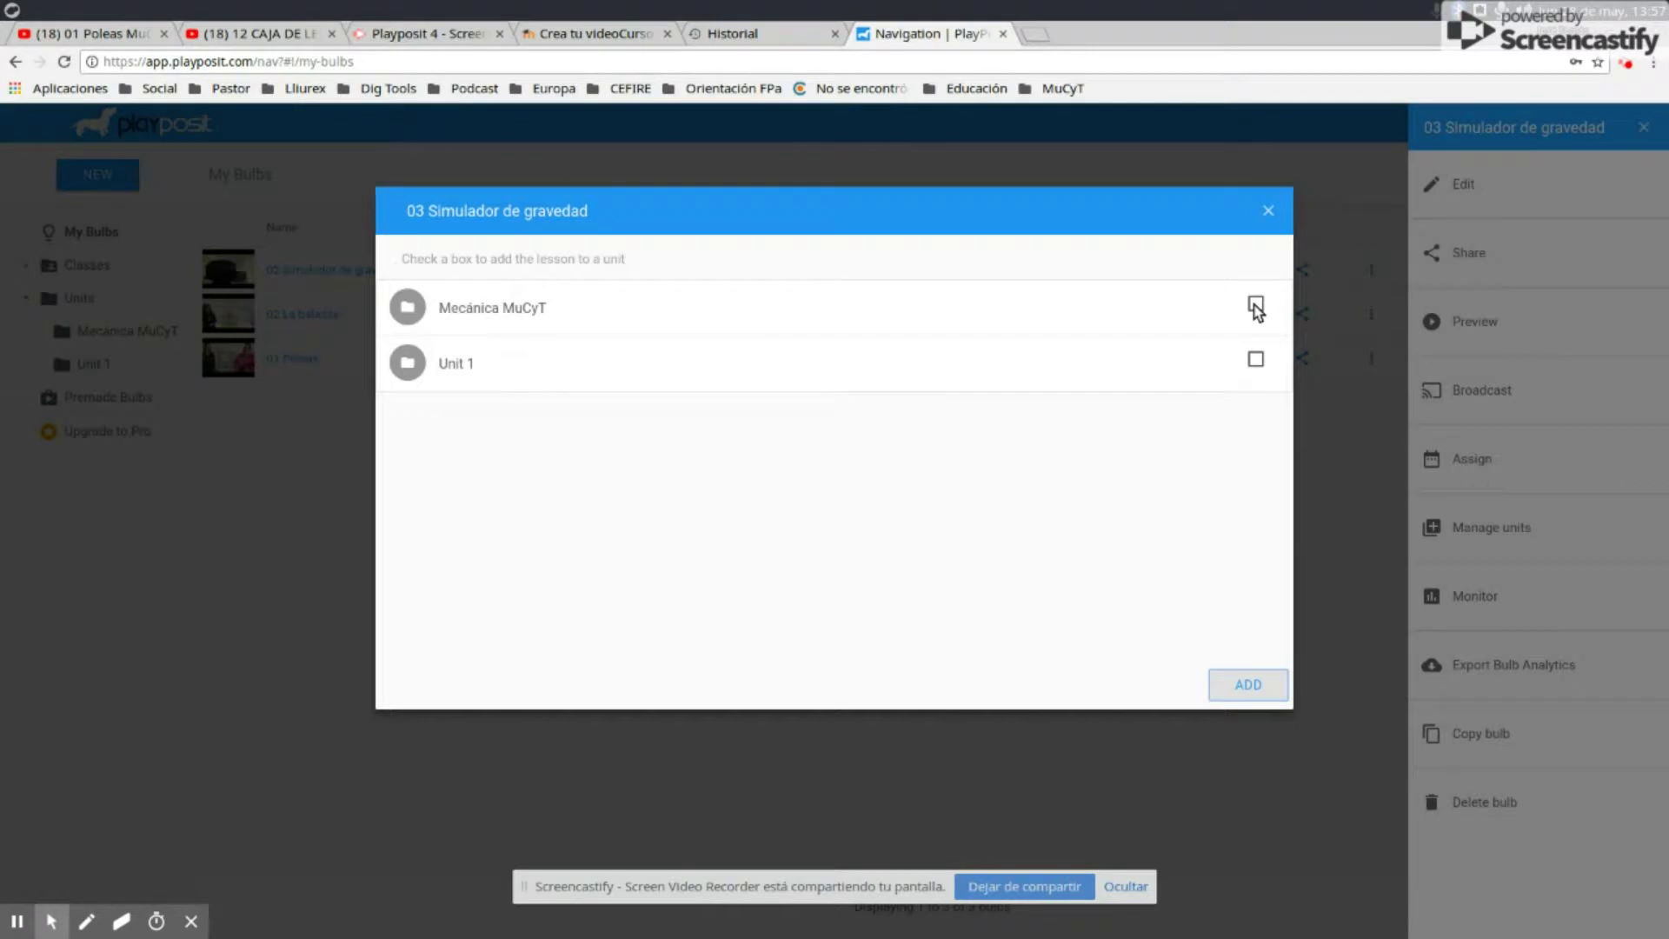
pyautogui.click(1256, 308)
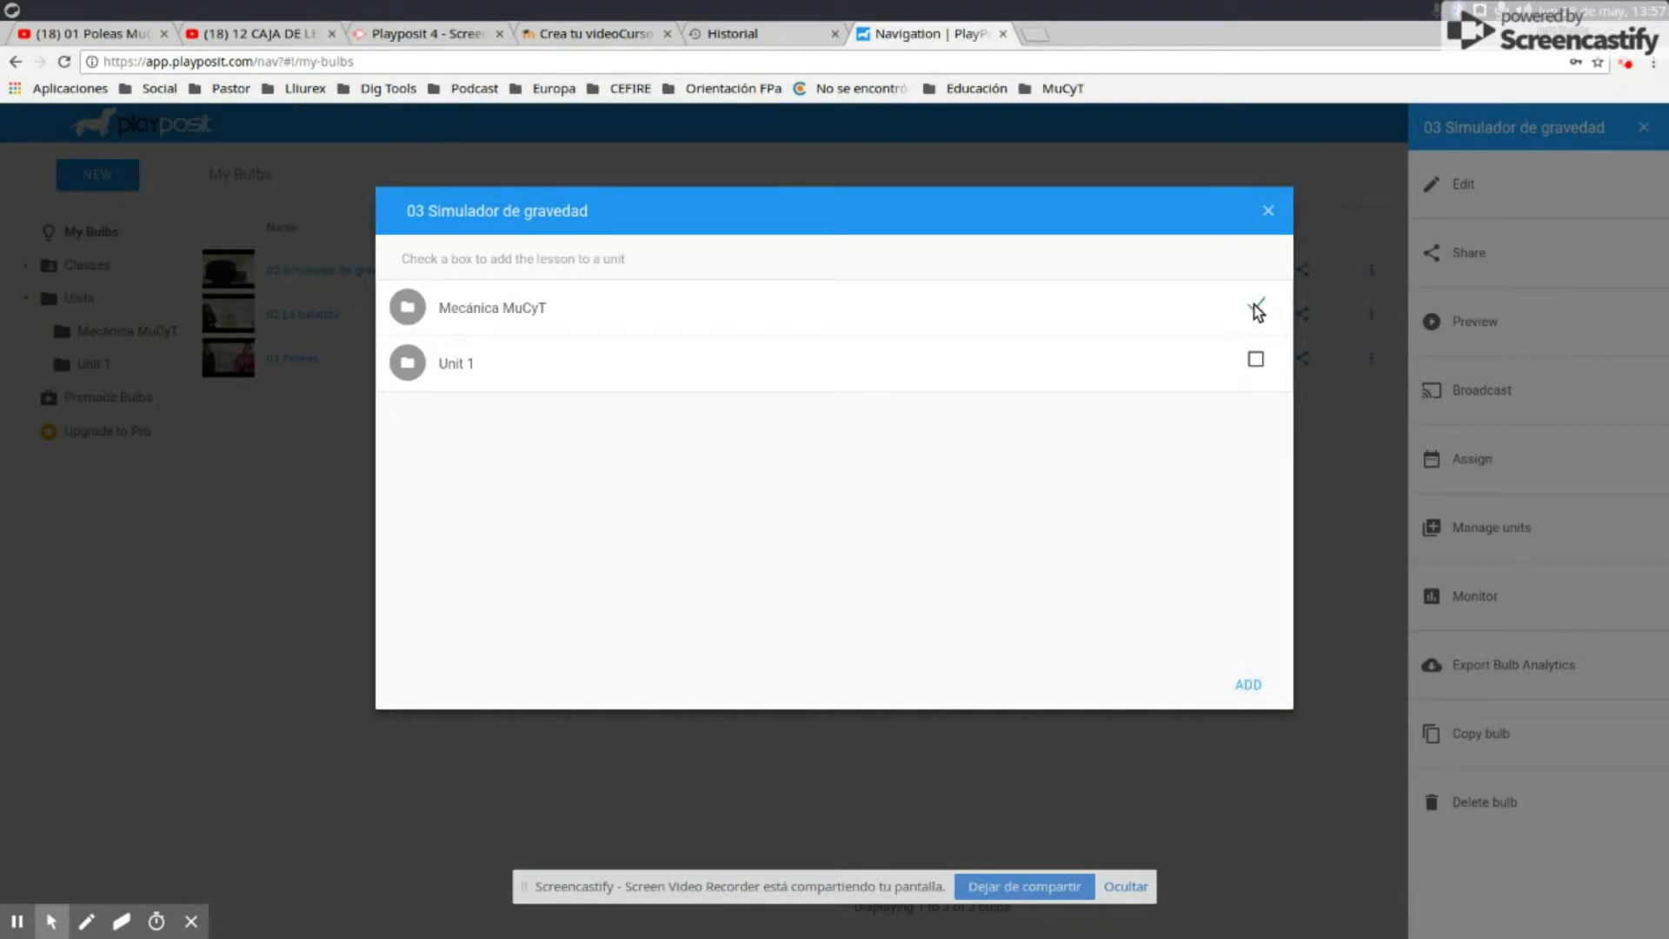
pyautogui.click(1245, 684)
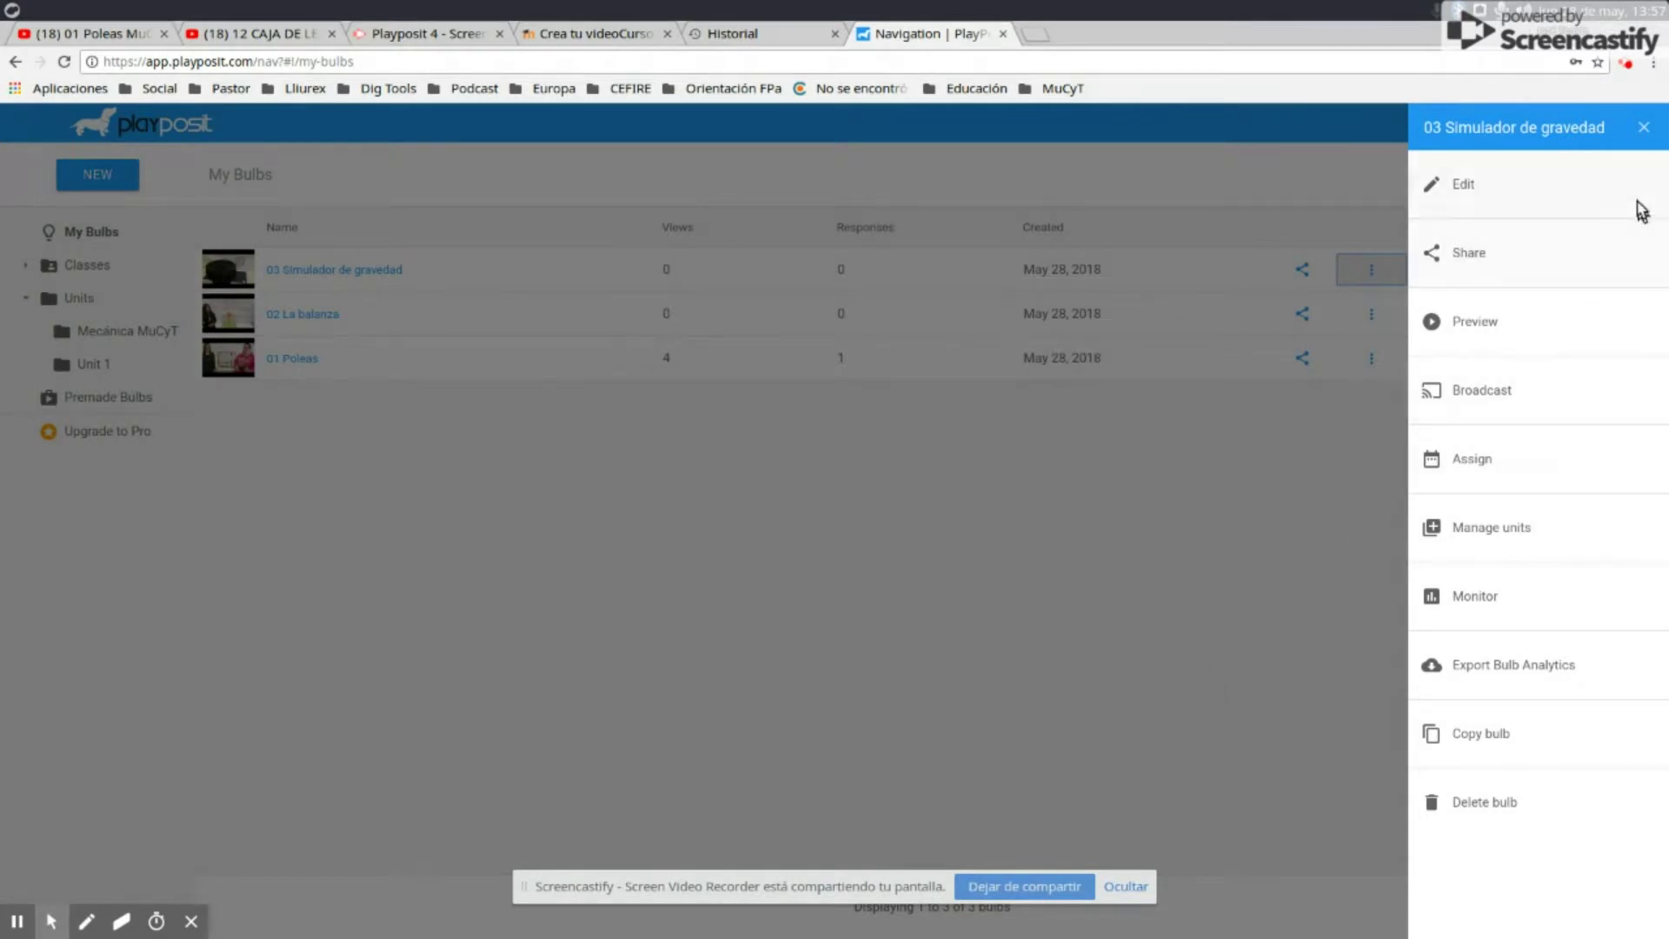
pyautogui.click(1643, 128)
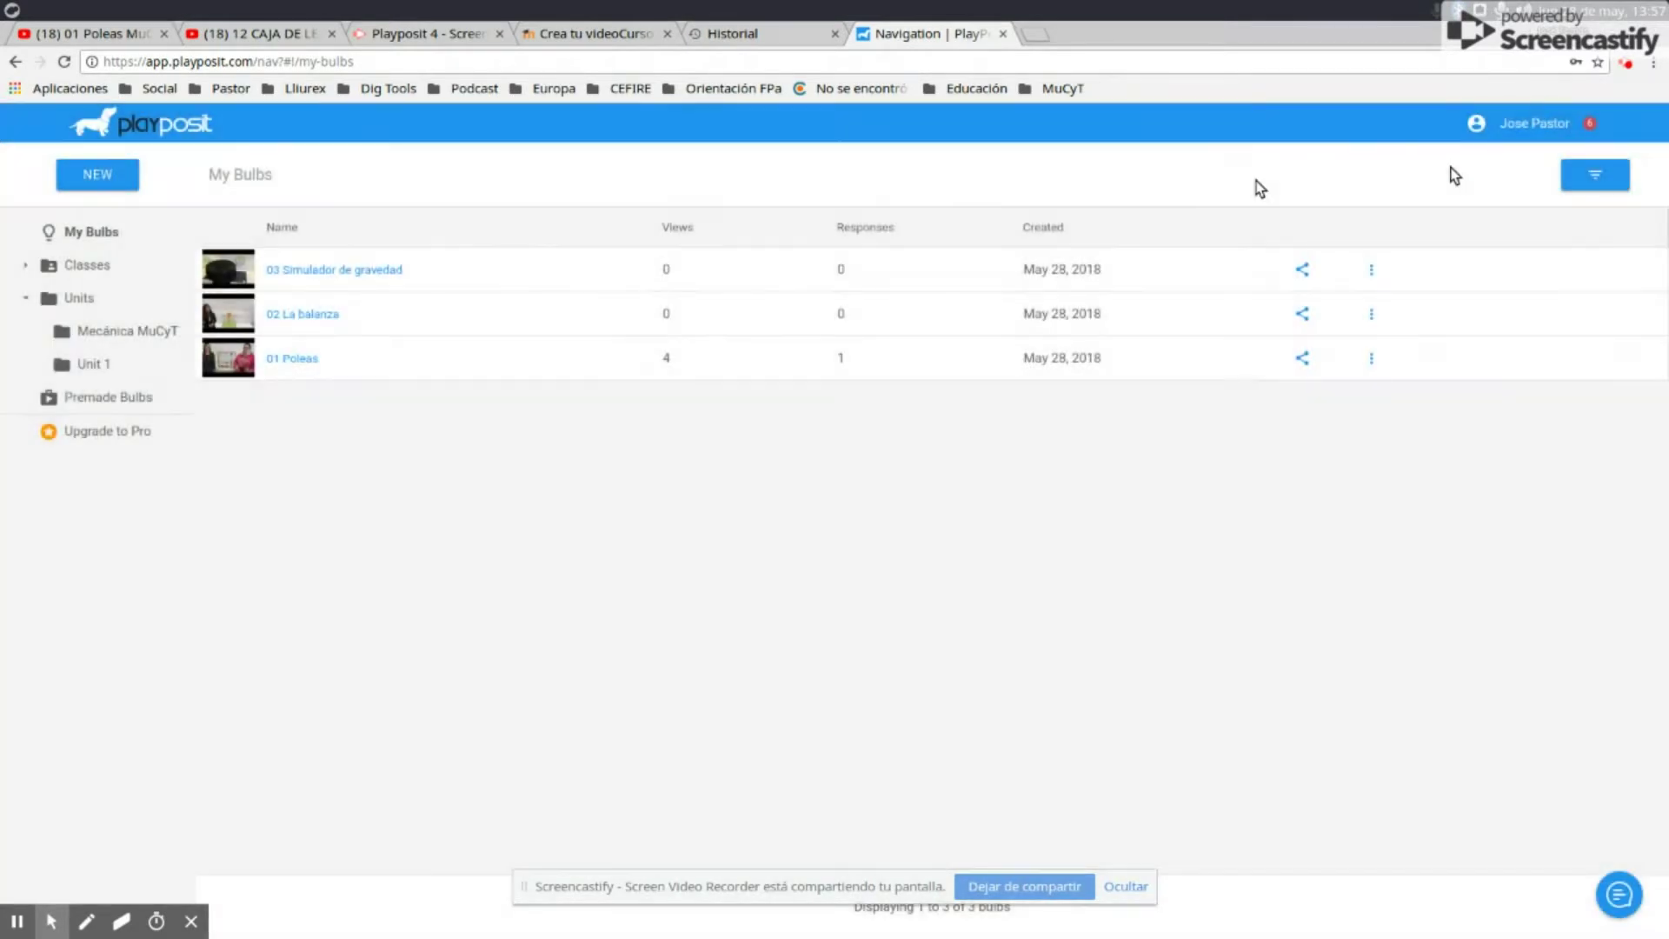
# Check the bulbs in the Mecánica MuCyT unit and those assigned to the Ciencia y Tecnología class.
pyautogui.click(104, 331)
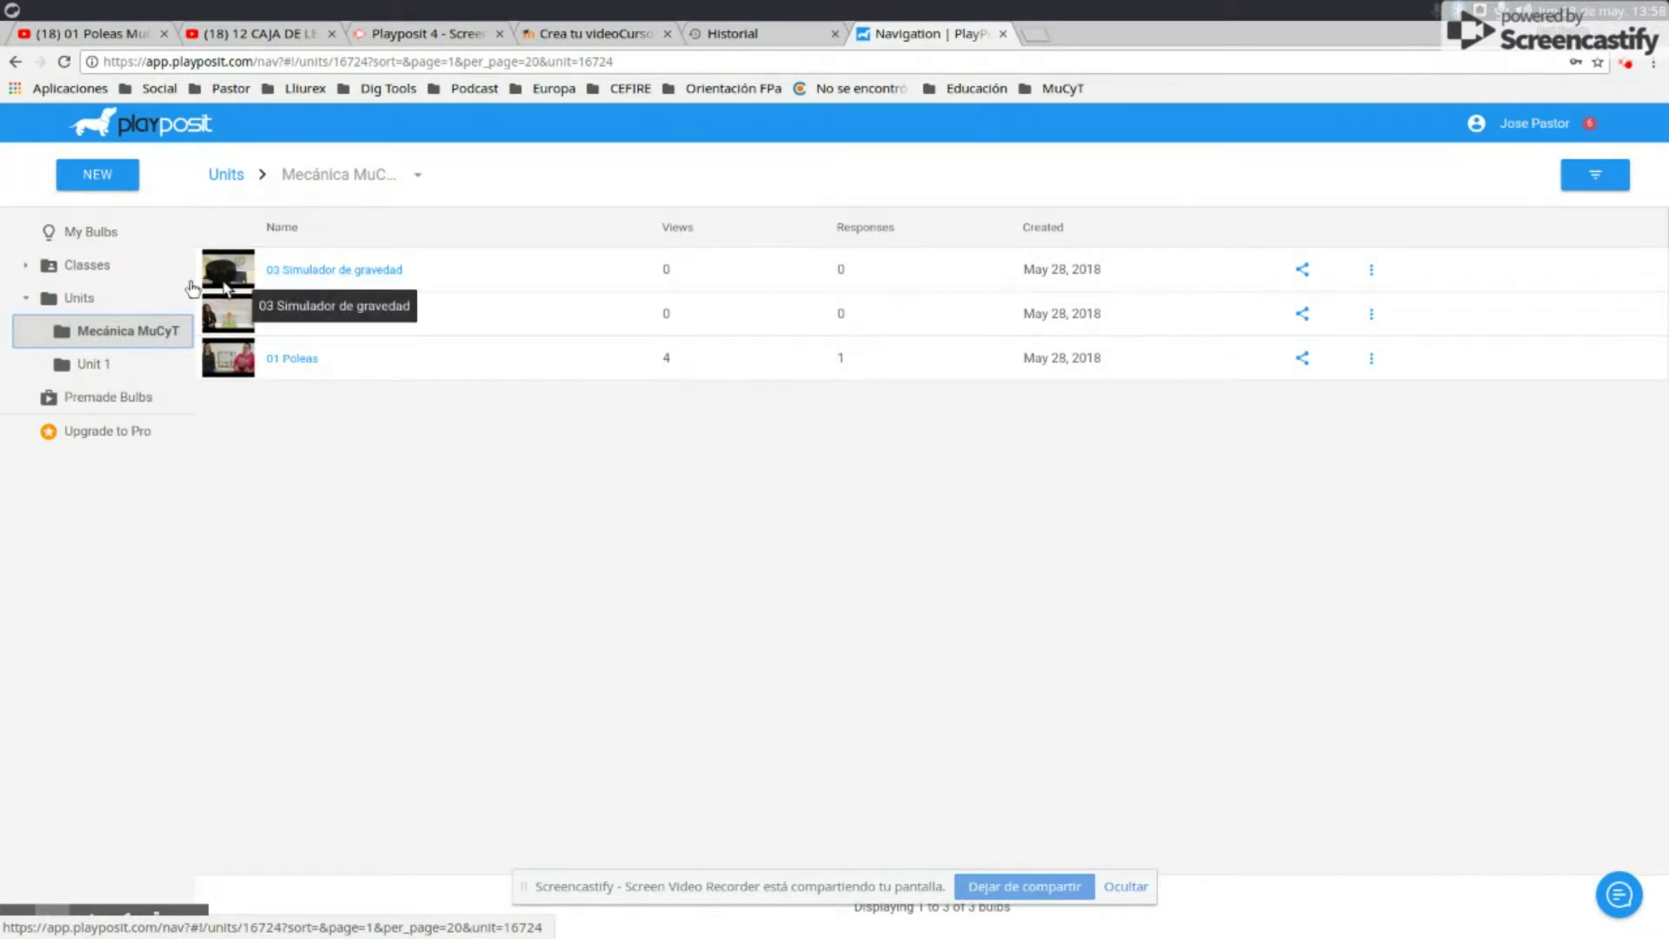
pyautogui.click(26, 298)
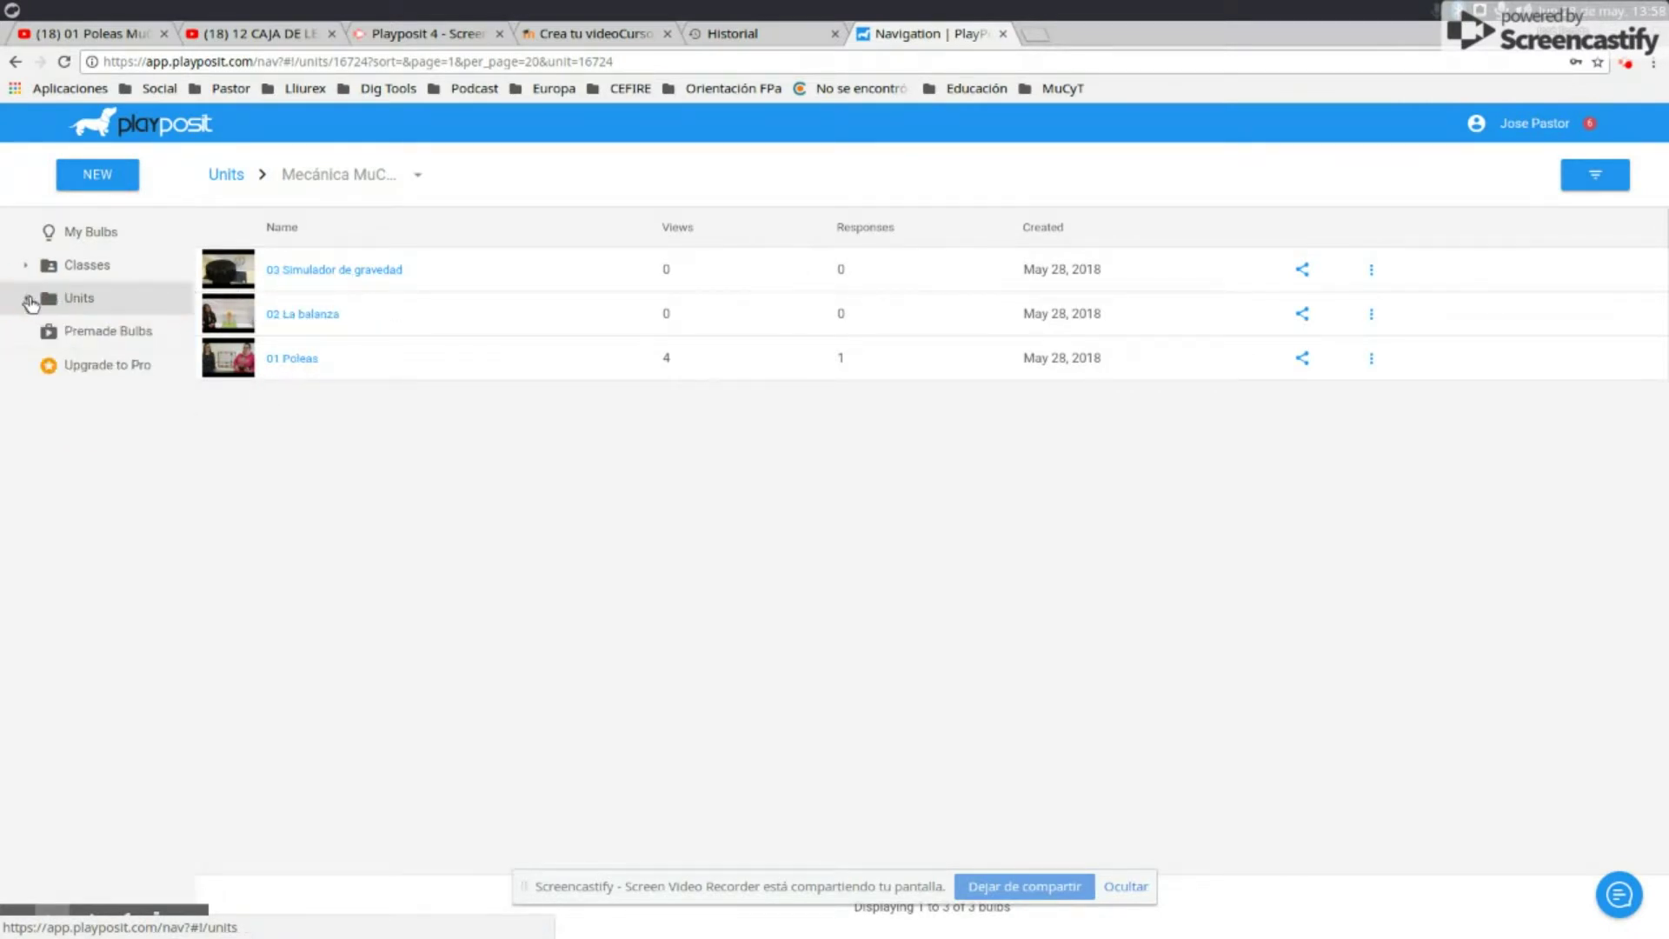
pyautogui.click(25, 267)
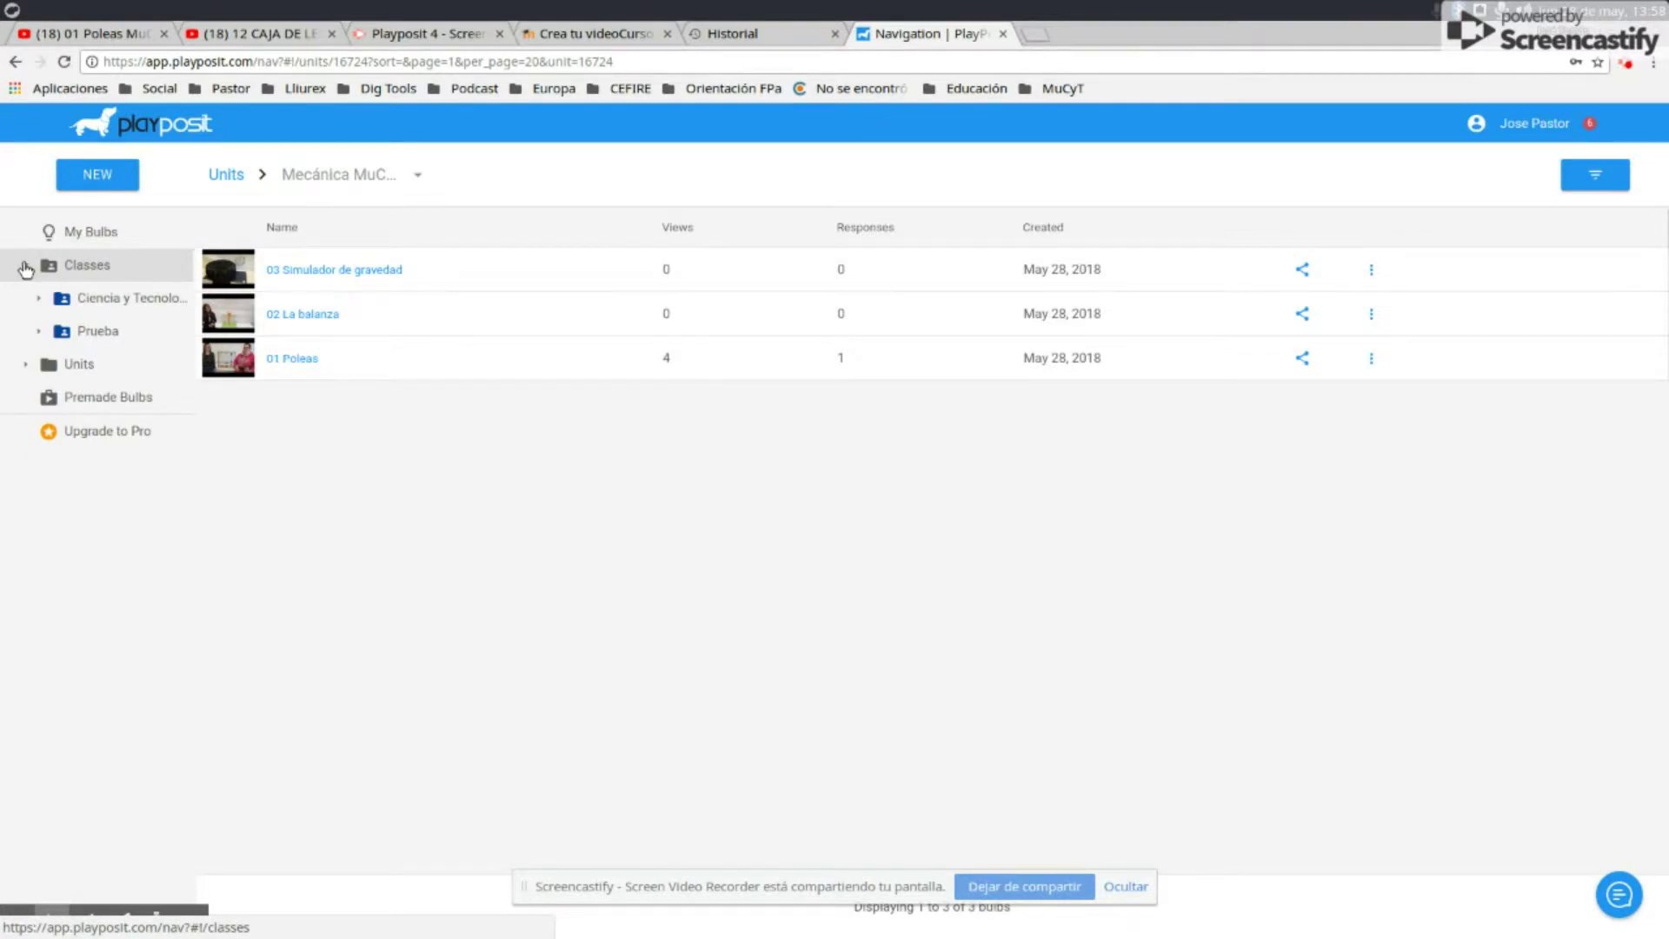
pyautogui.click(25, 270)
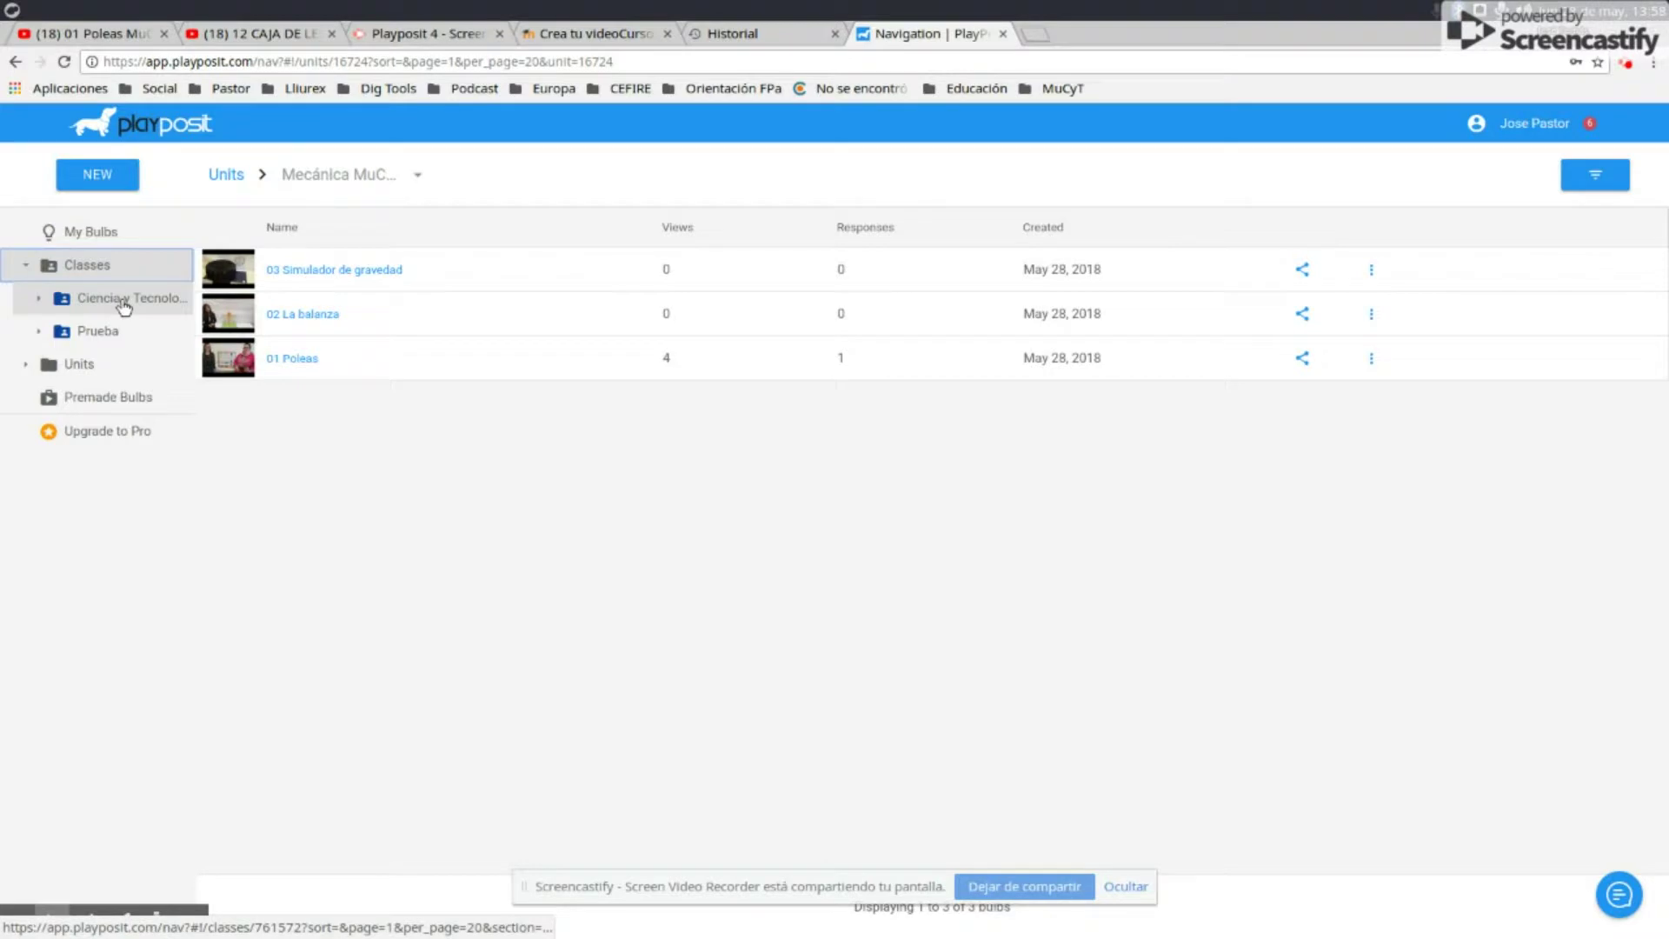
pyautogui.click(123, 300)
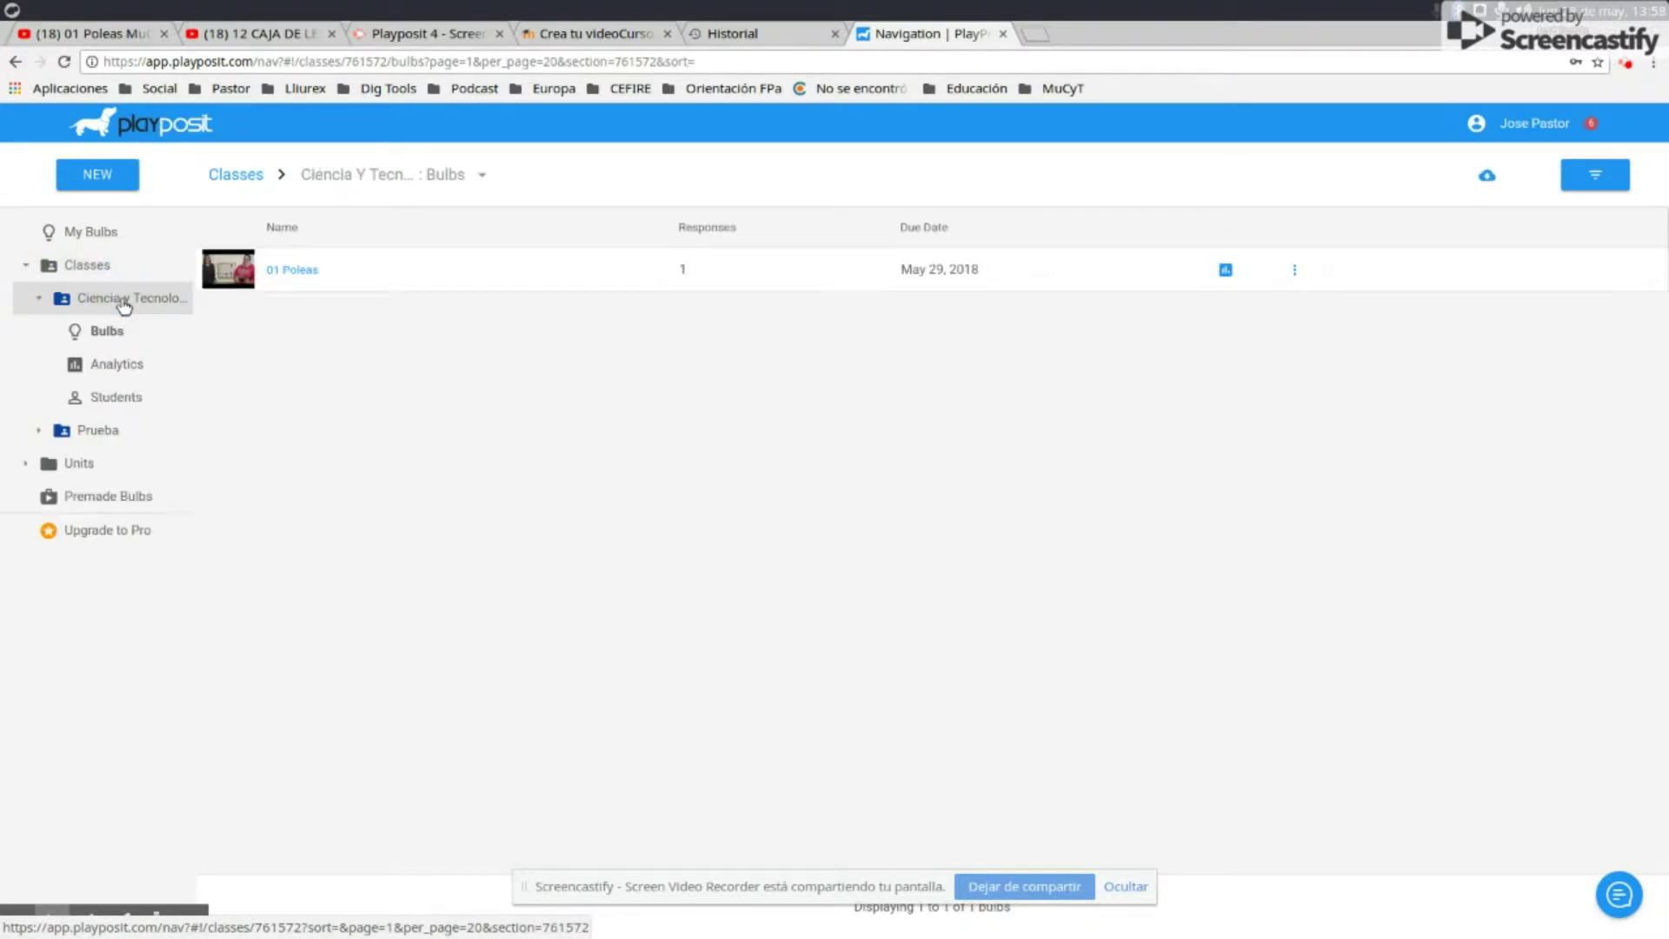
pyautogui.click(178, 301)
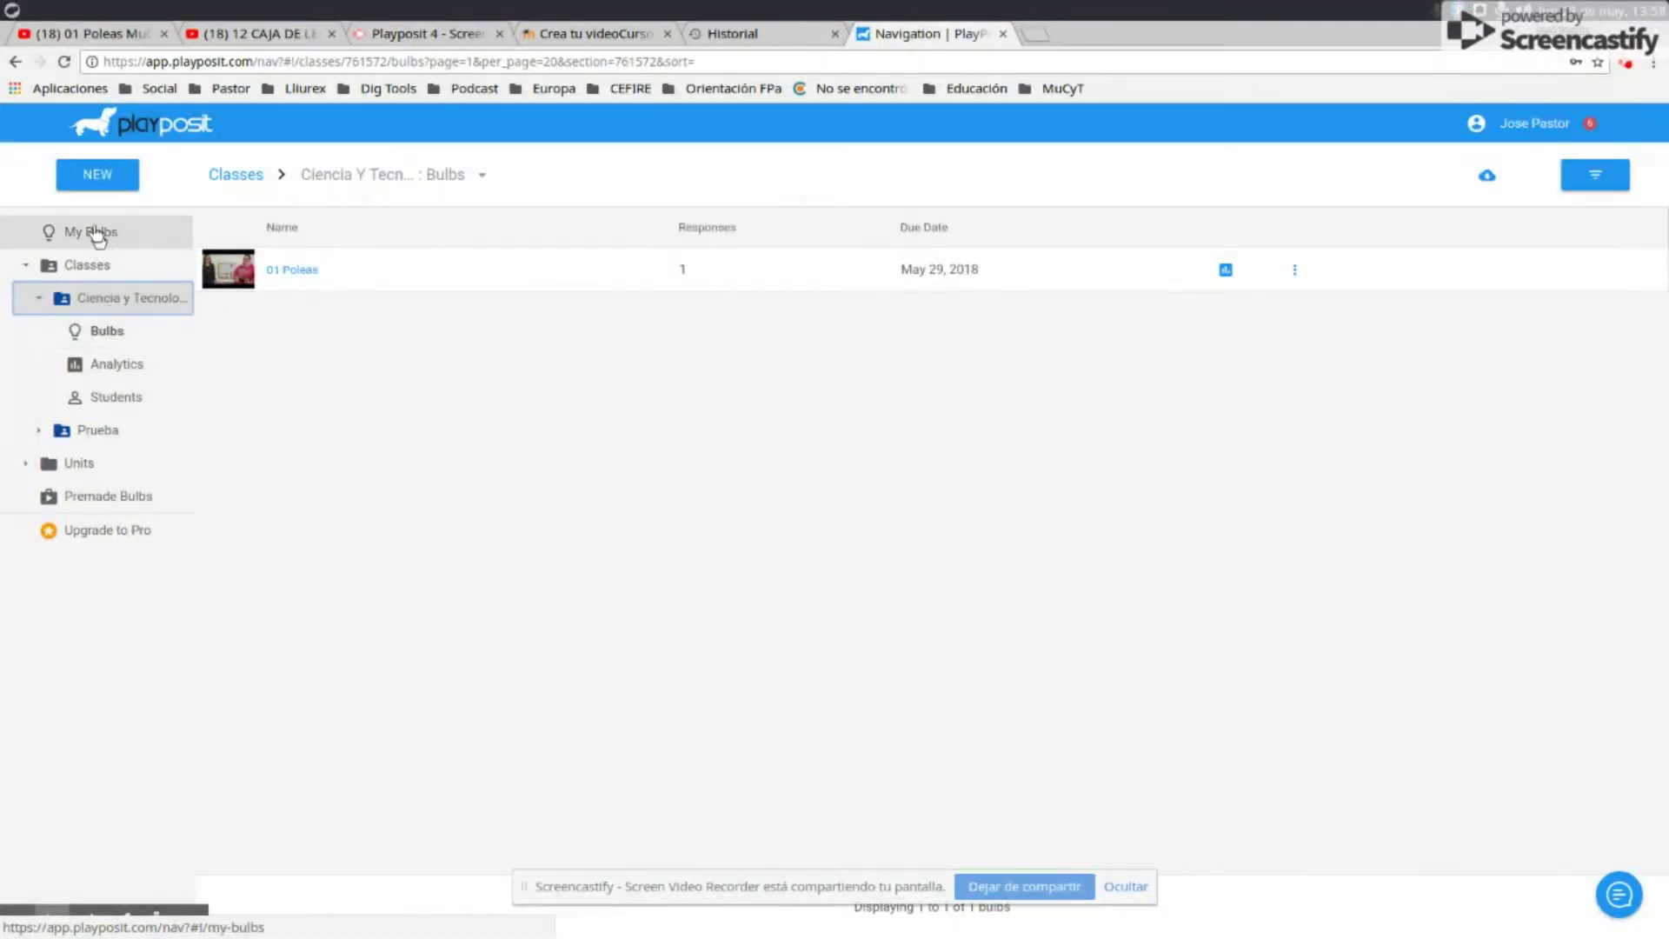
pyautogui.click(90, 336)
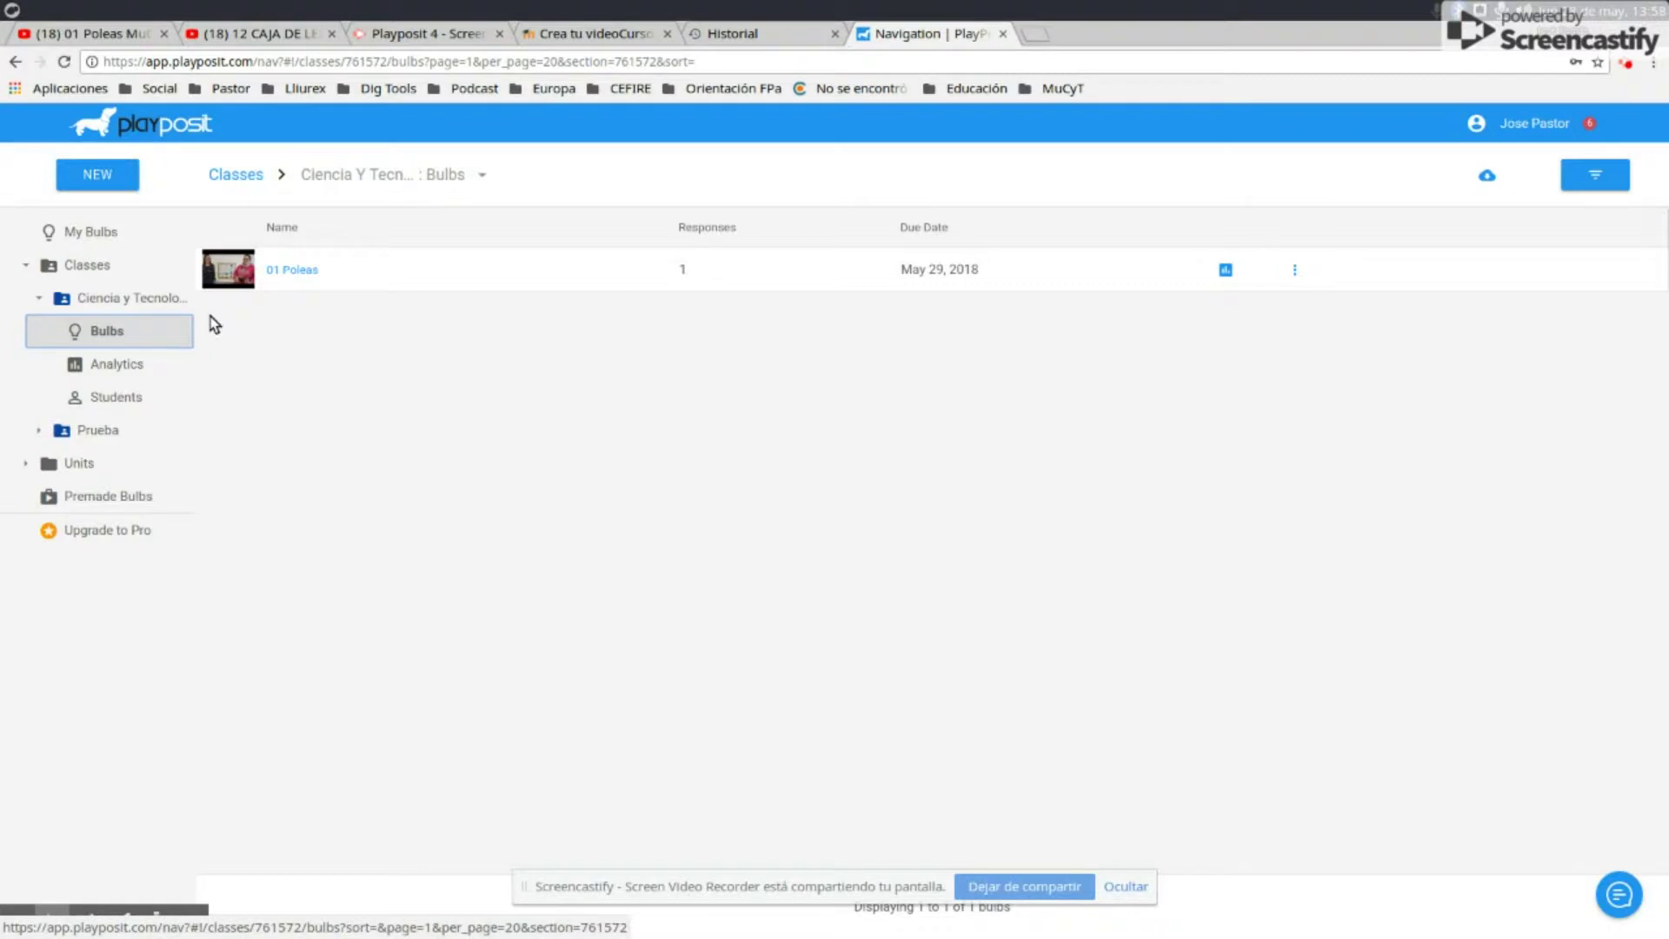
# Assign the bulb 02 La balanza to the class Ciencia y Tecnología GESII with today's date, May 28, 2018, as due date.
pyautogui.click(106, 231)
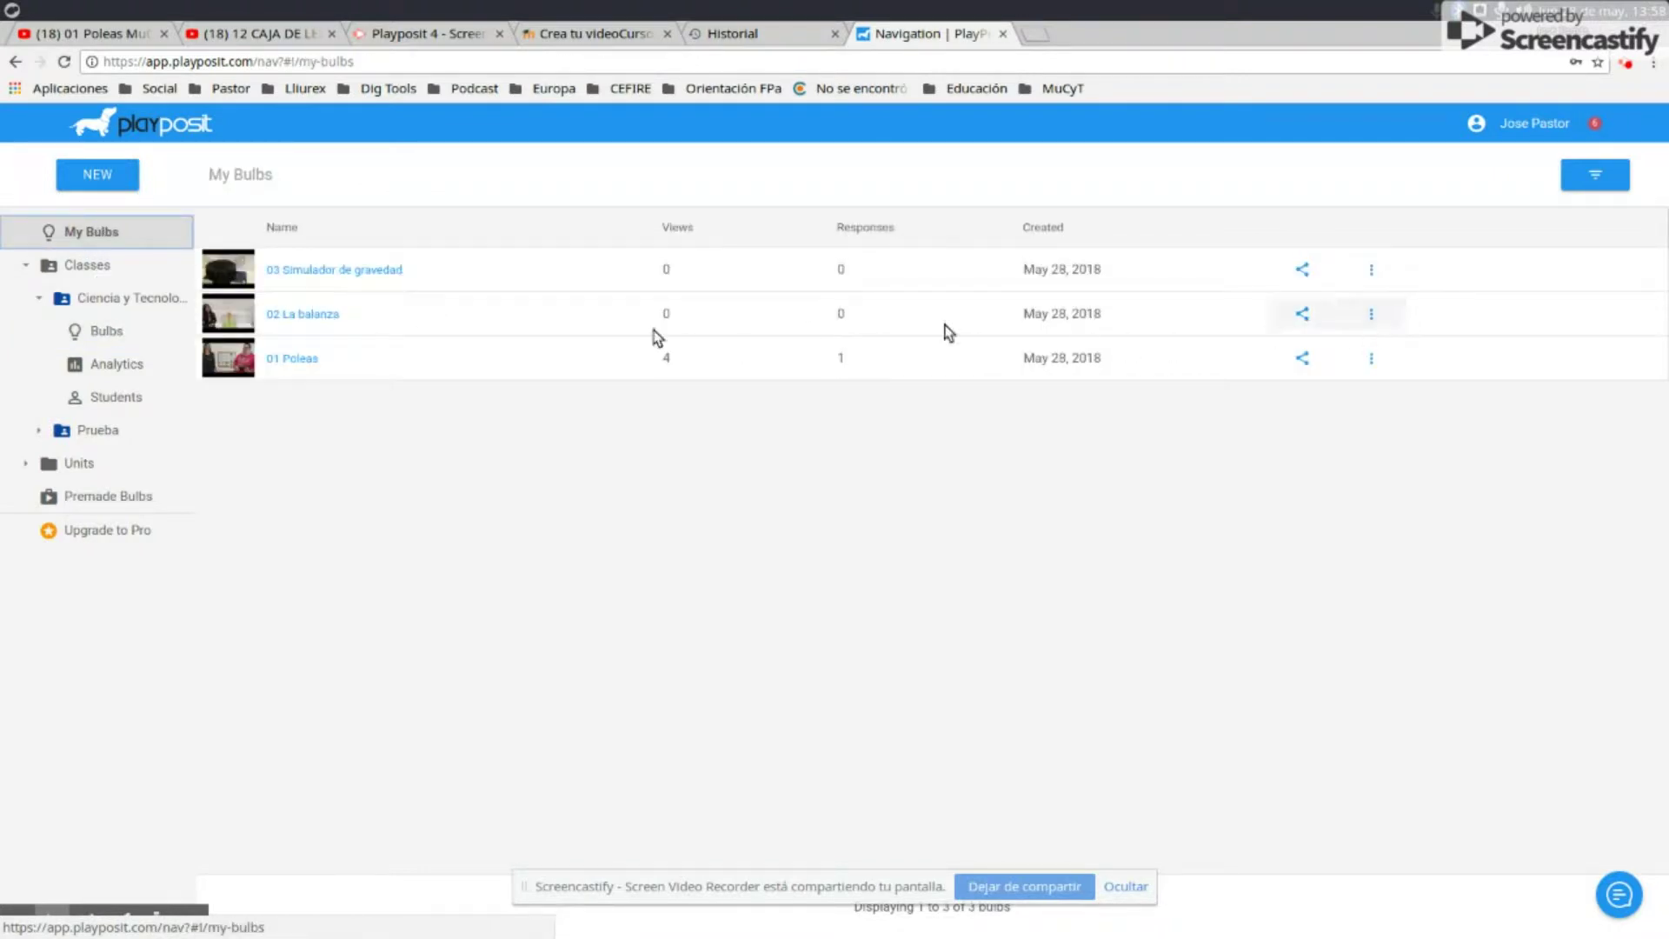
pyautogui.click(1371, 322)
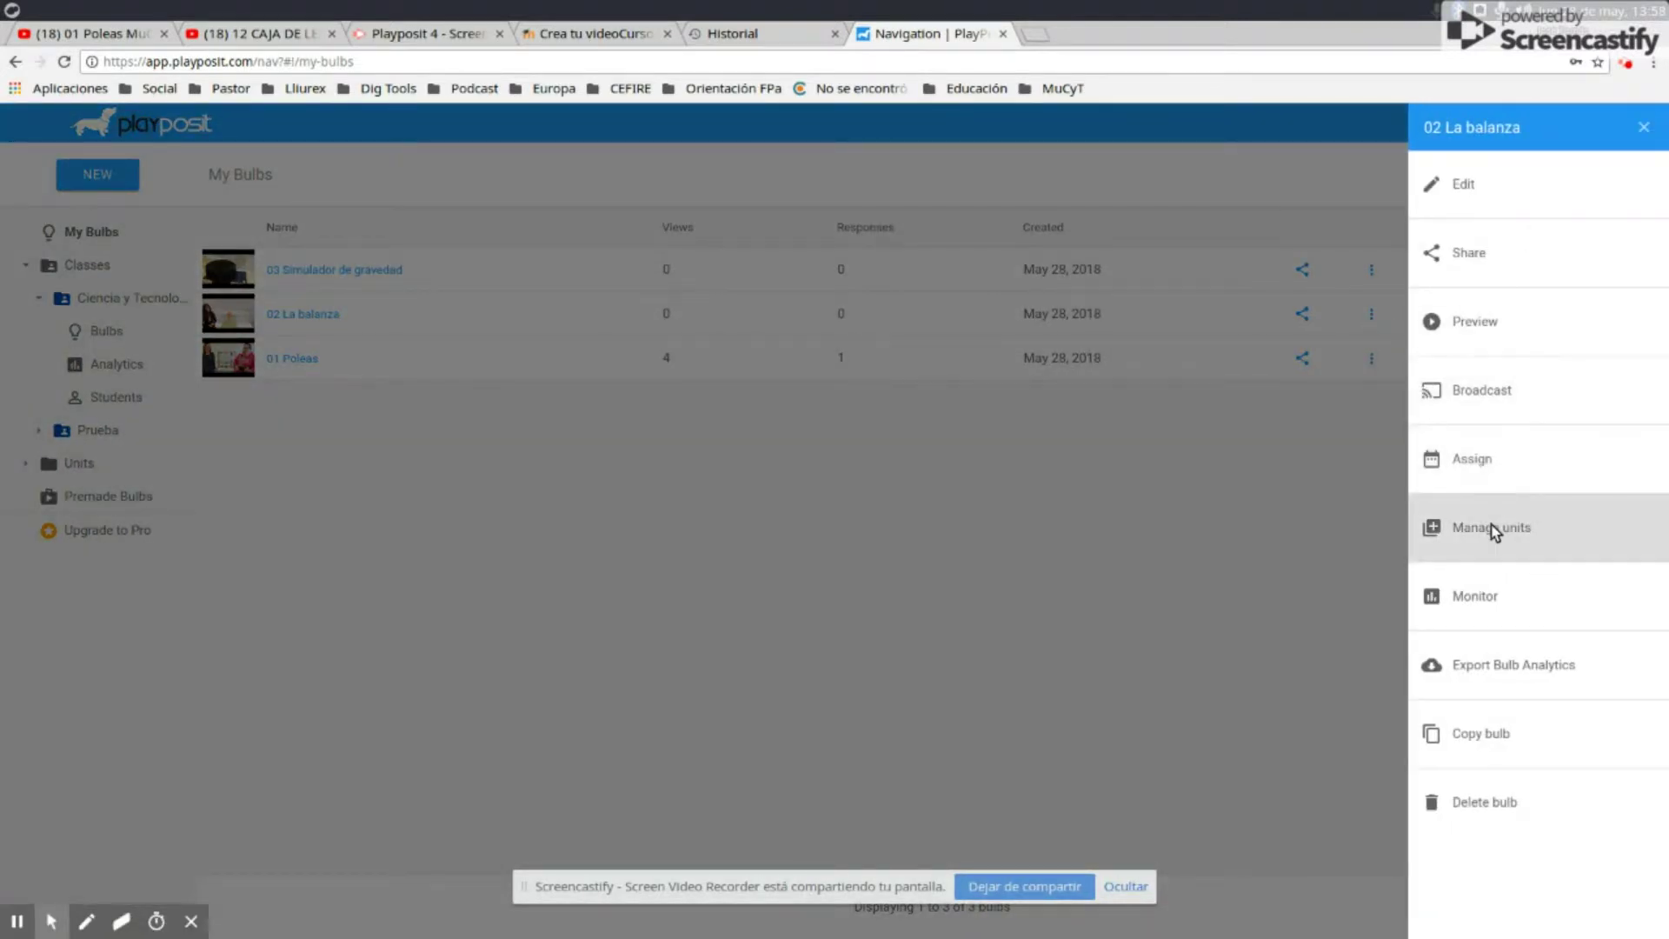
pyautogui.click(1497, 462)
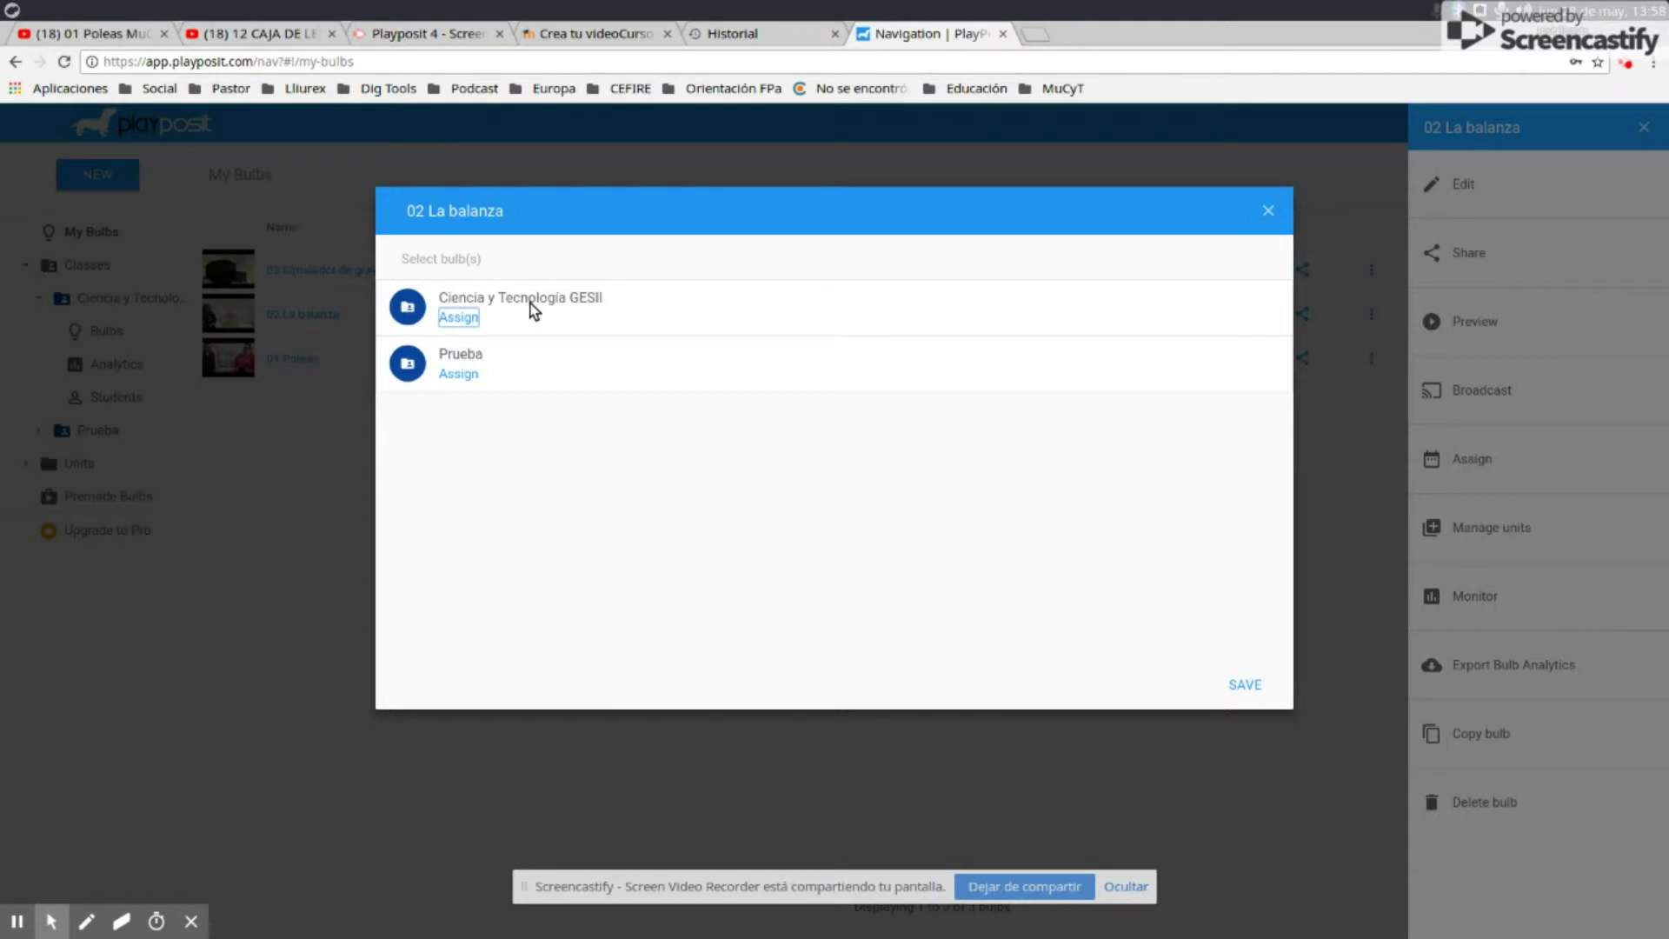
pyautogui.click(461, 324)
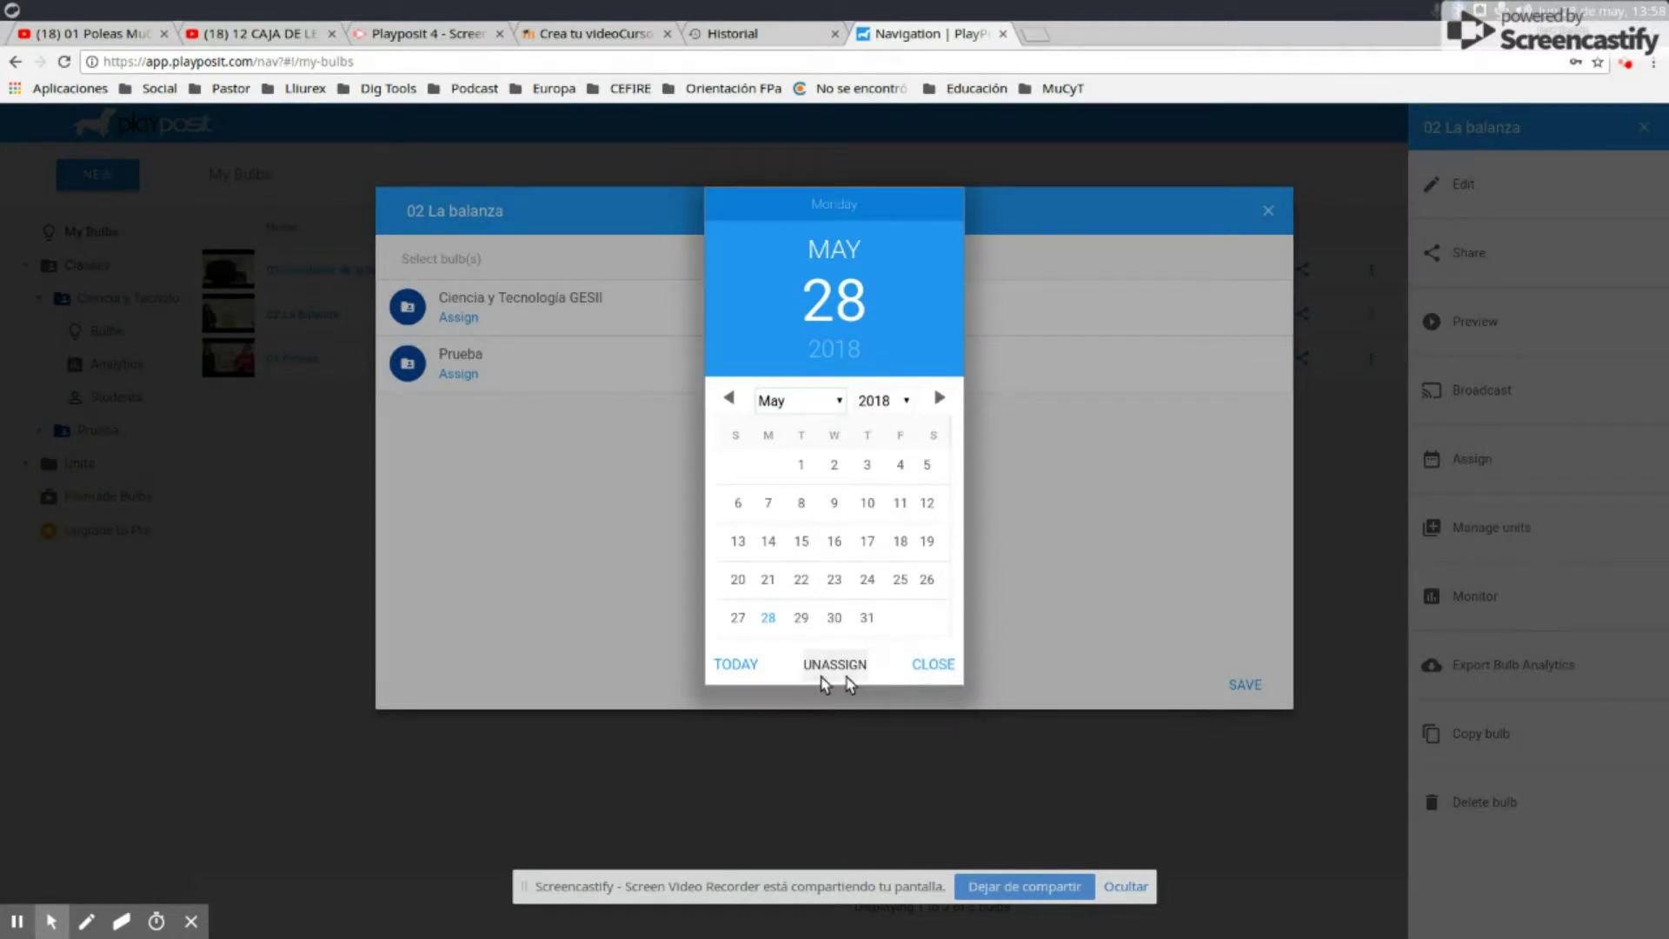
pyautogui.click(730, 665)
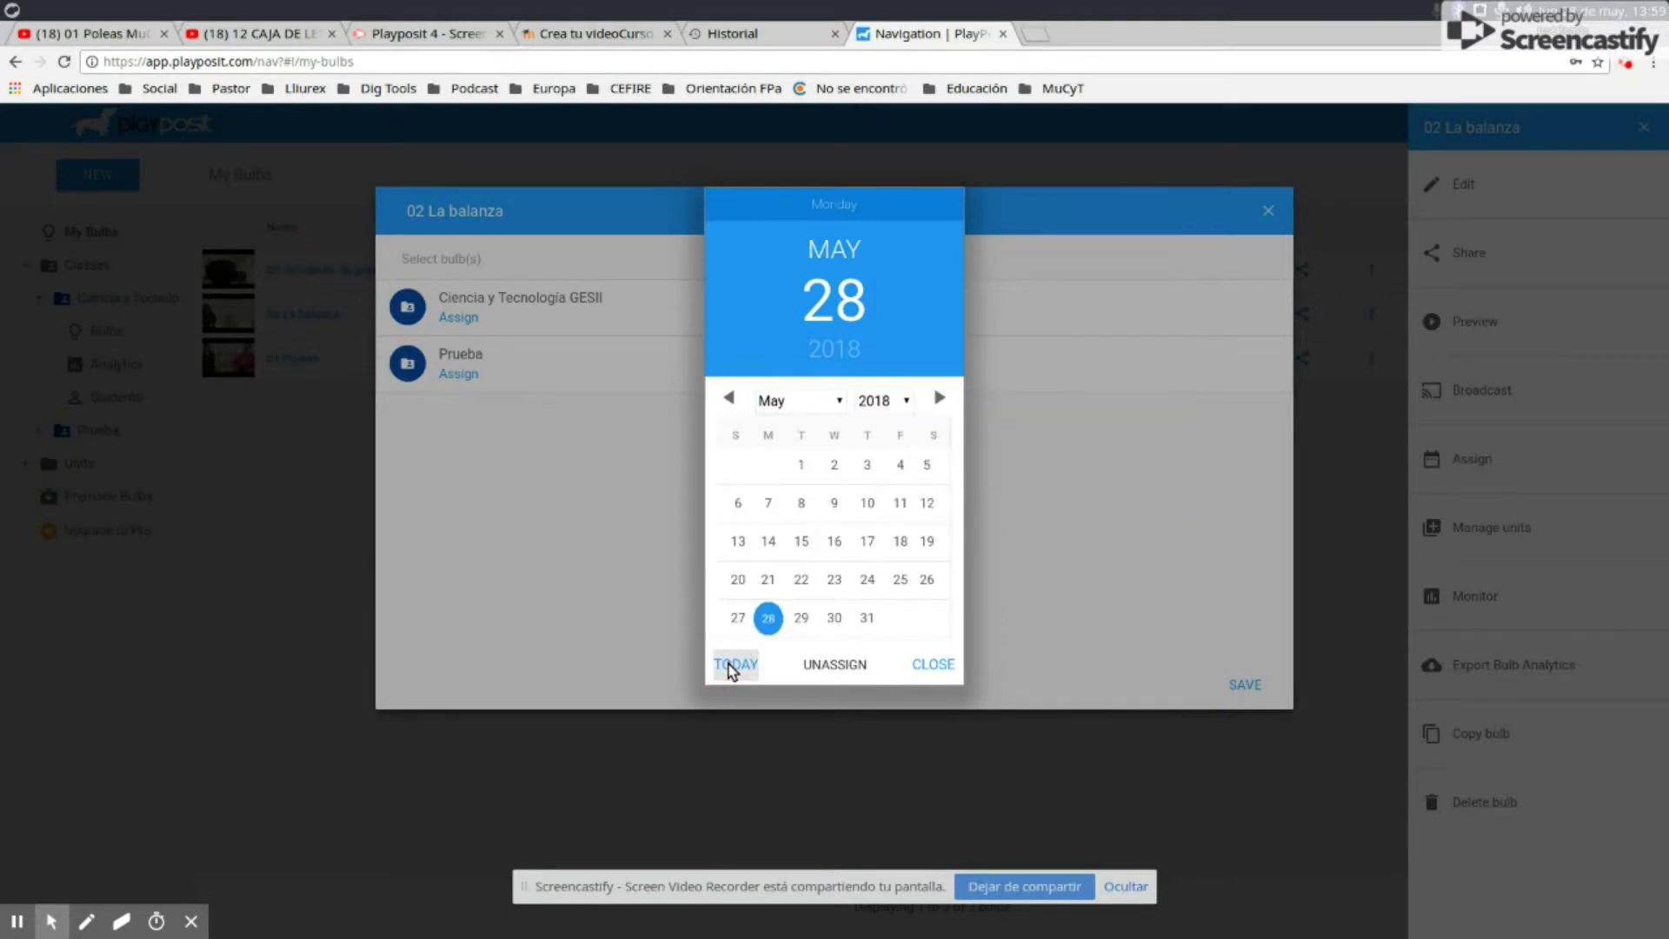
pyautogui.click(934, 664)
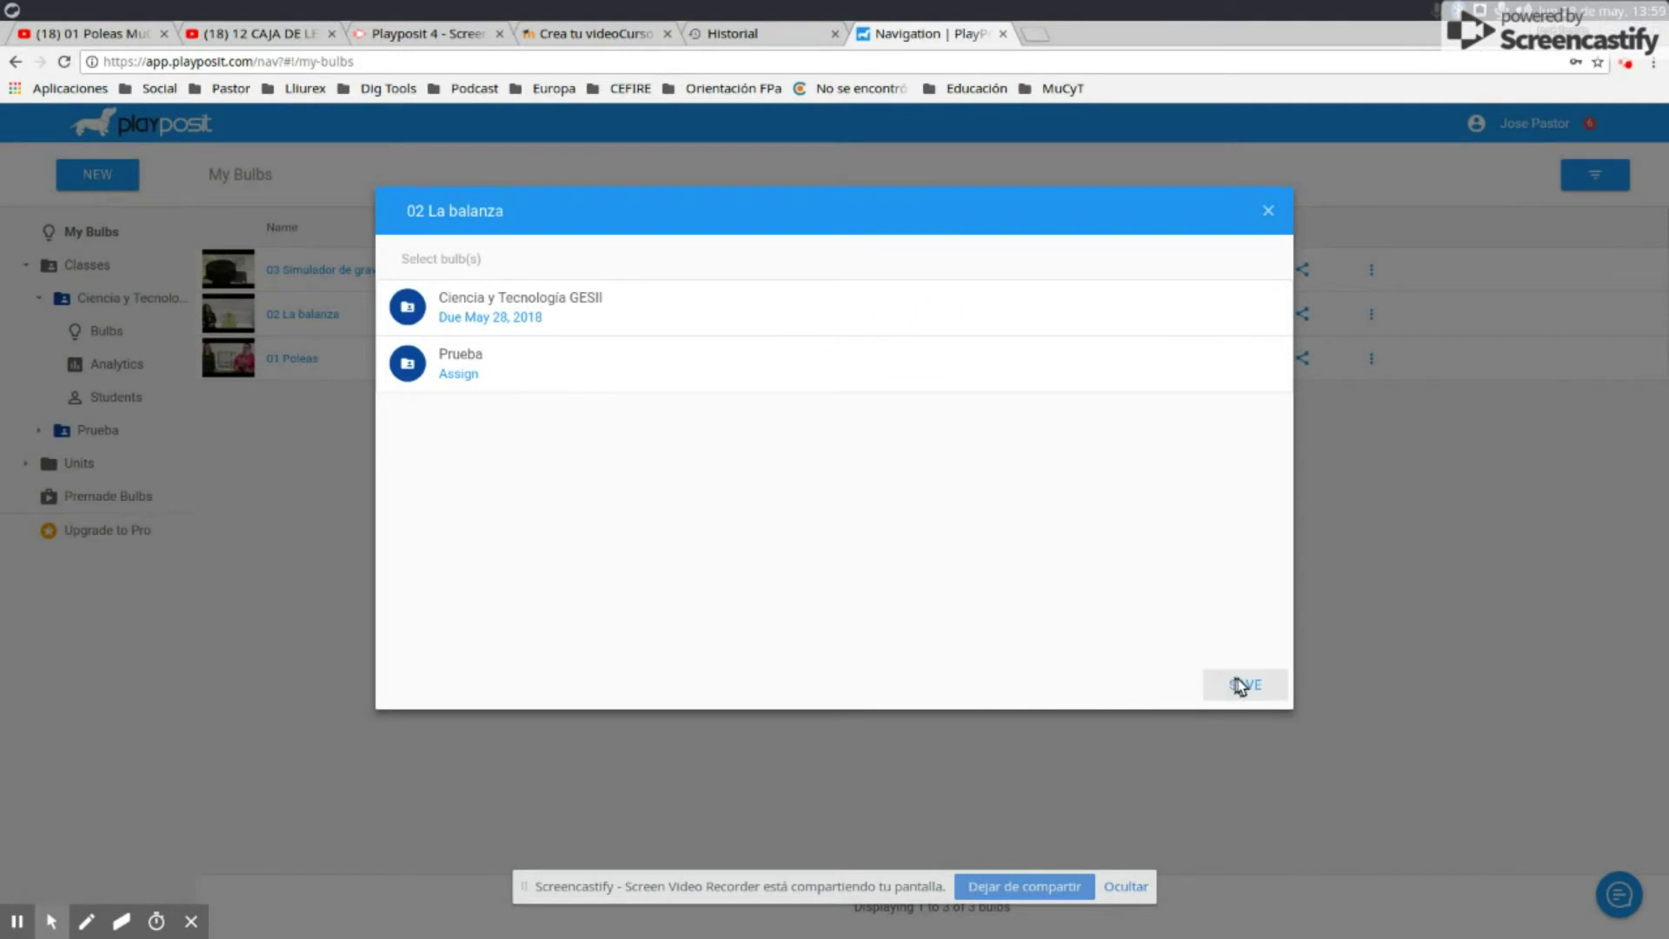
pyautogui.click(1245, 685)
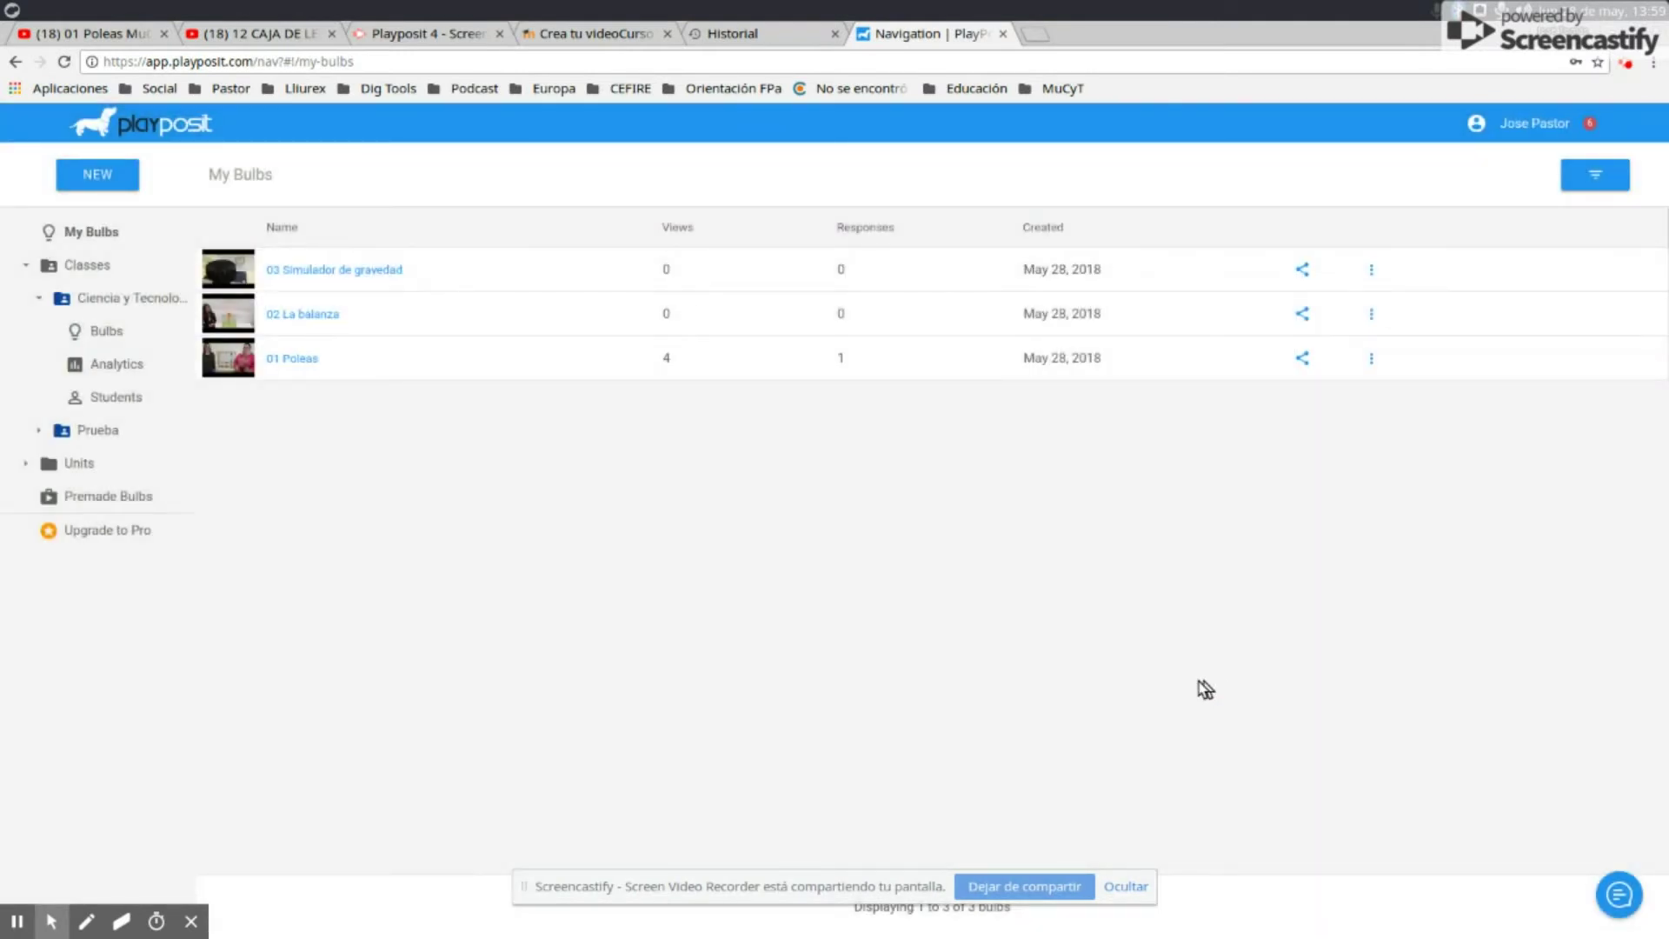
pyautogui.click(100, 297)
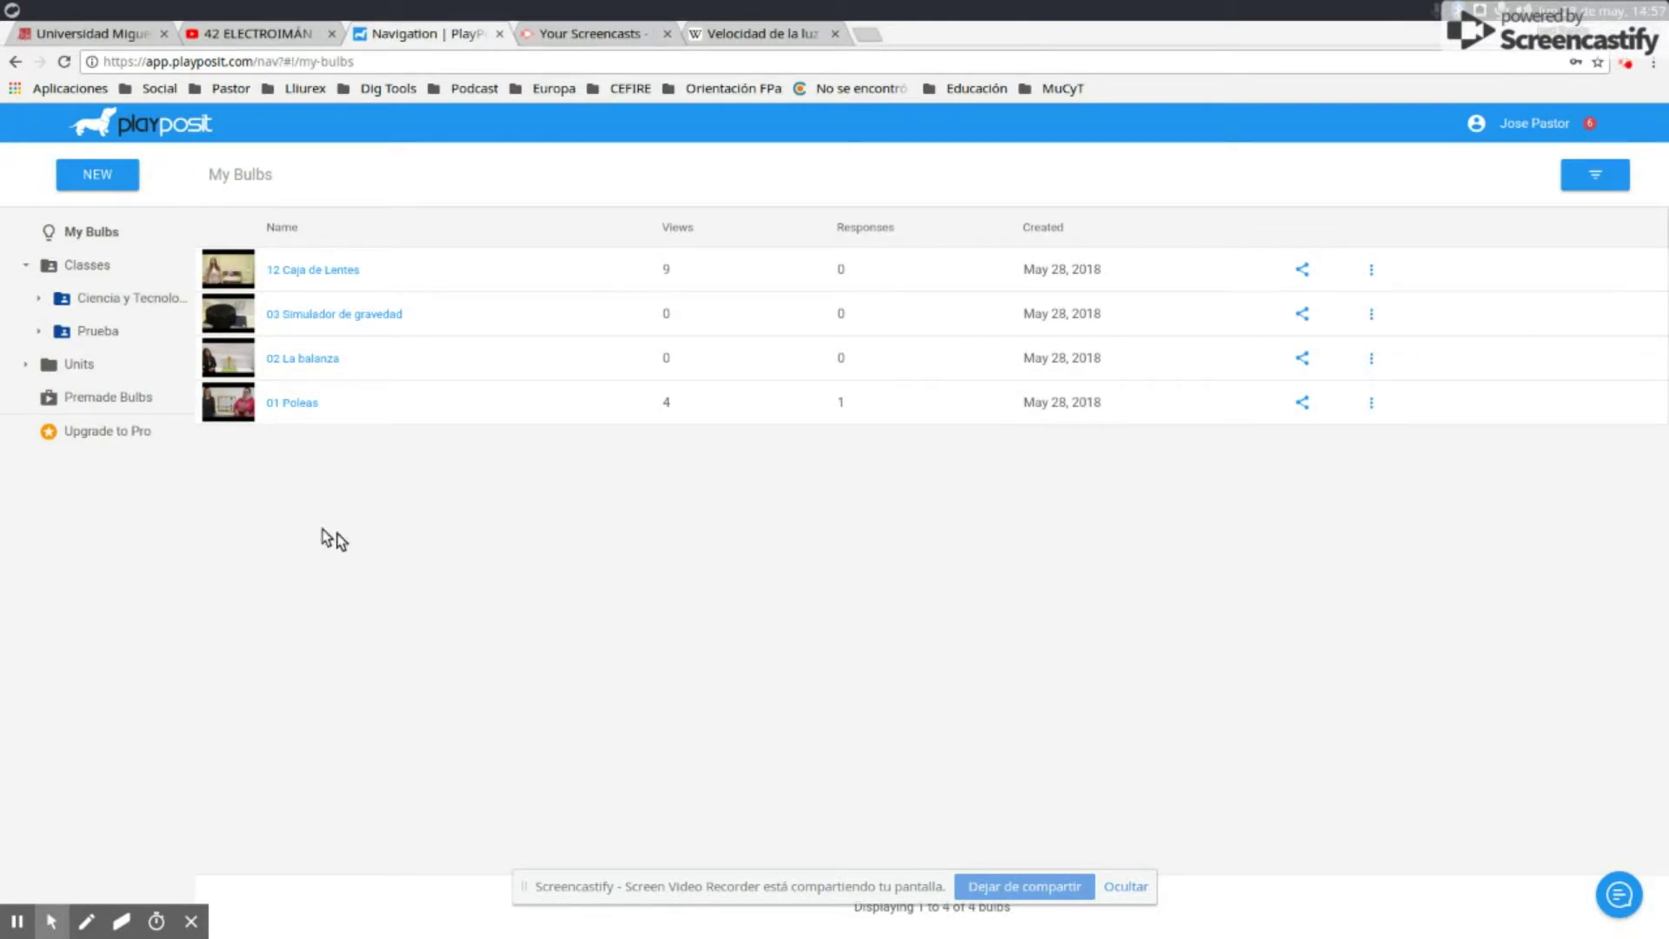
# Create a new bulb and copy the share link of the video 42 ELECTROIMÁN from YouTube.
pyautogui.click(96, 175)
pyautogui.click(119, 218)
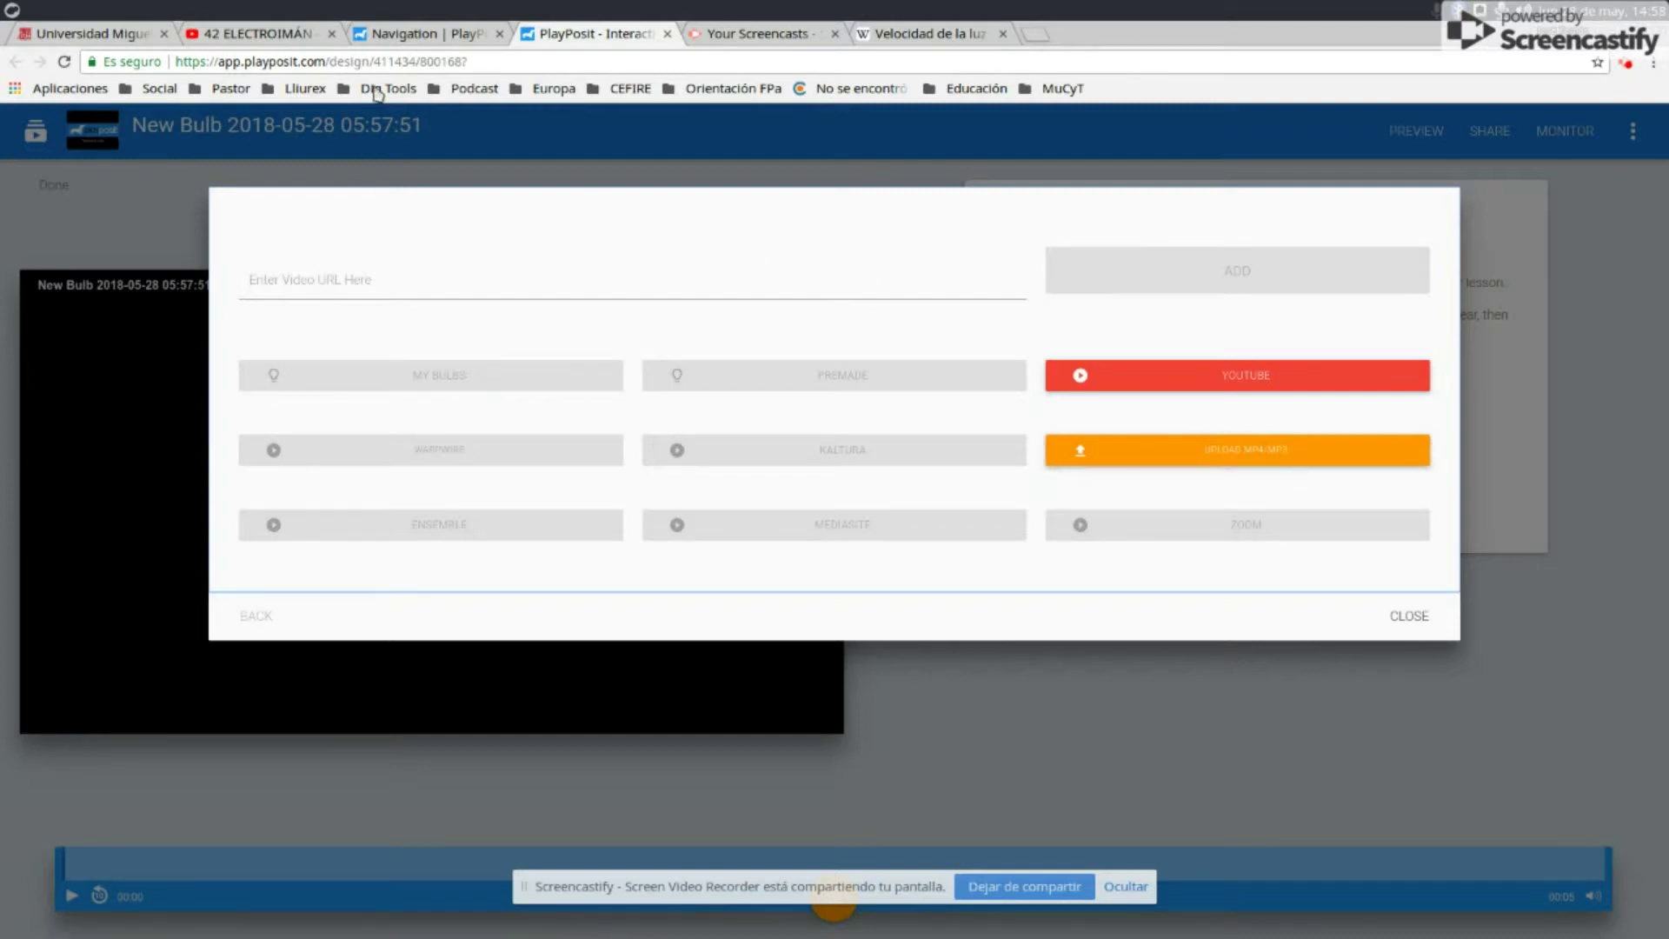
pyautogui.click(233, 37)
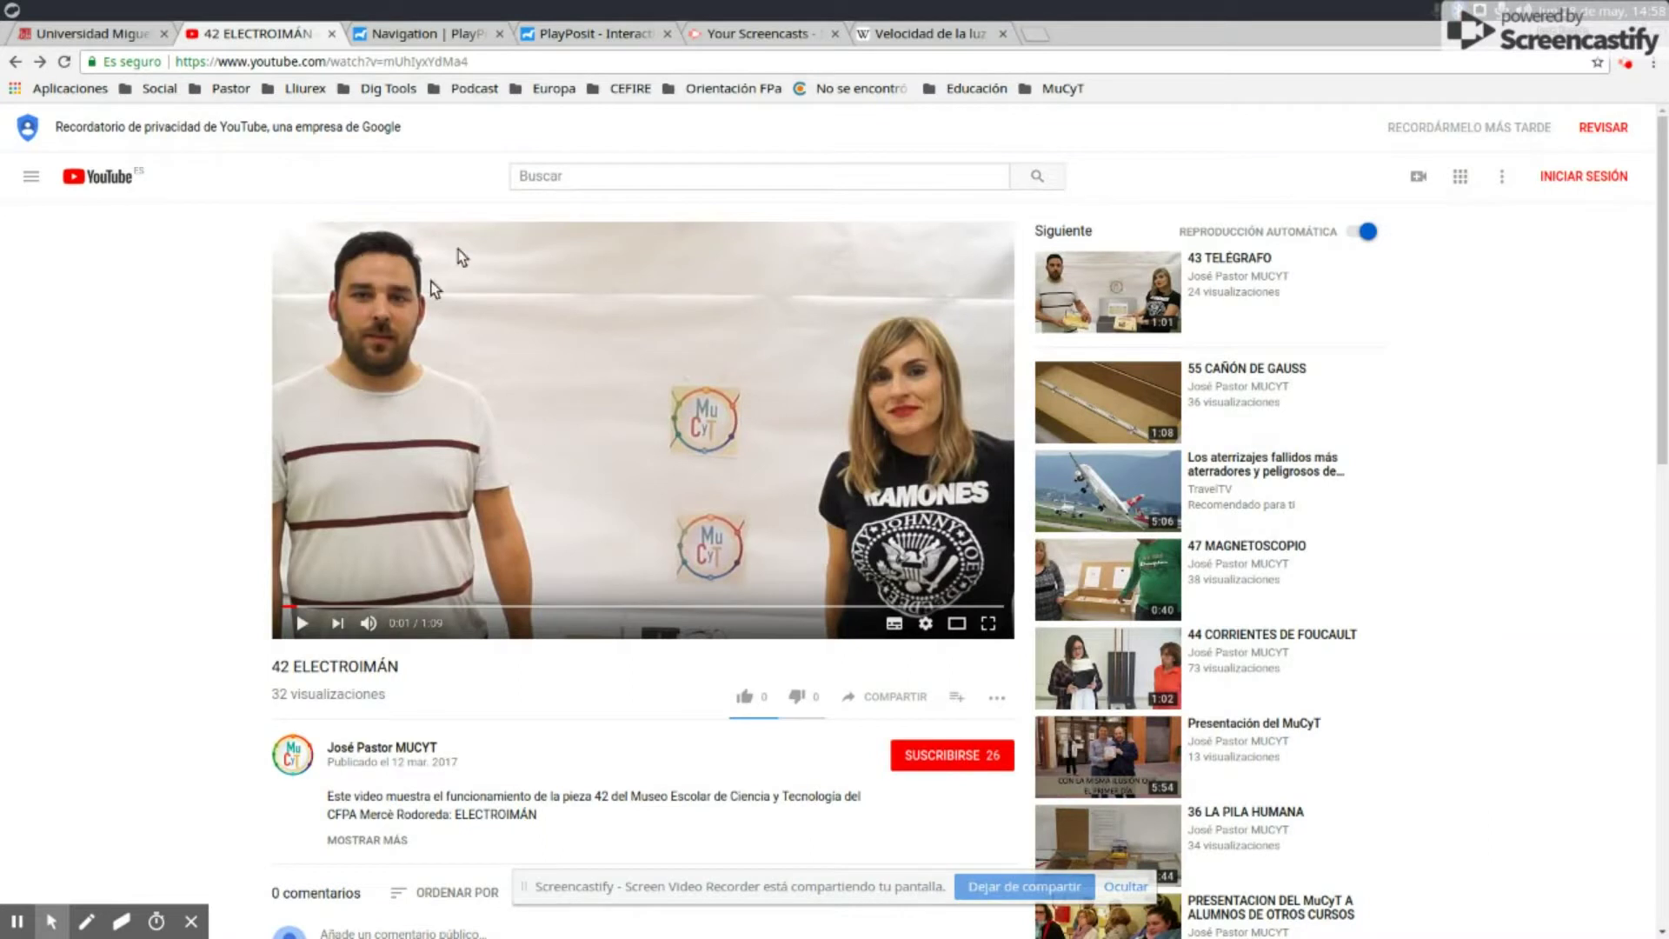
pyautogui.click(879, 698)
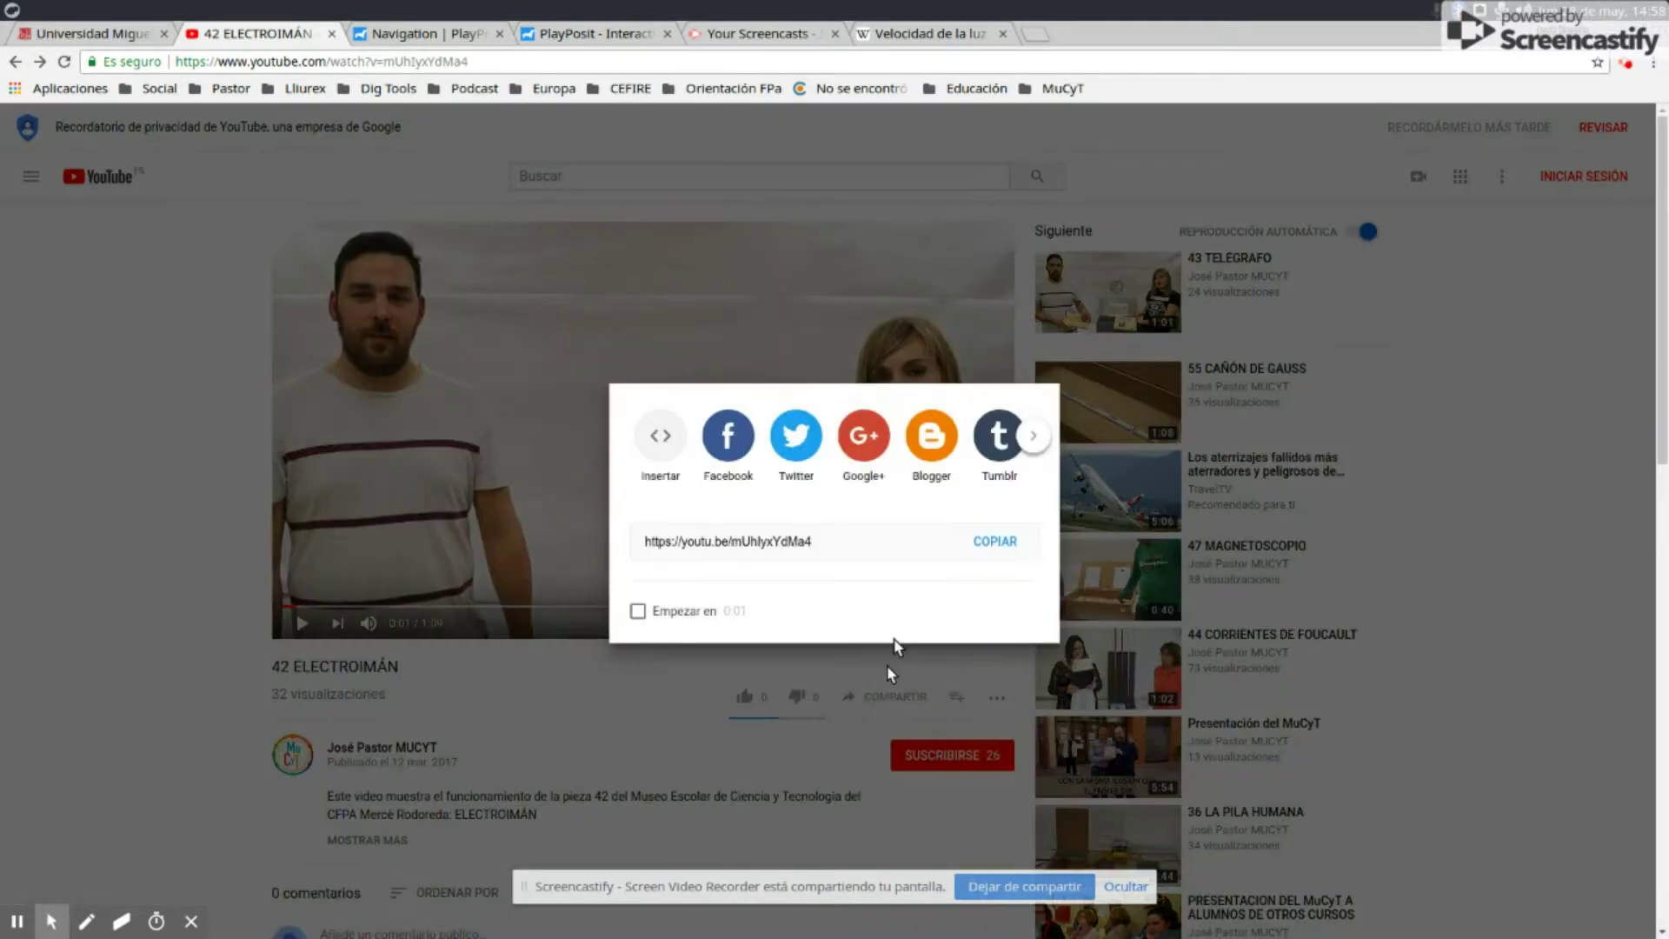
pyautogui.moveTo(815, 544); pyautogui.dragTo(634, 544)
pyautogui.hotkey('ctrl', 'c')
pyautogui.click(587, 549)
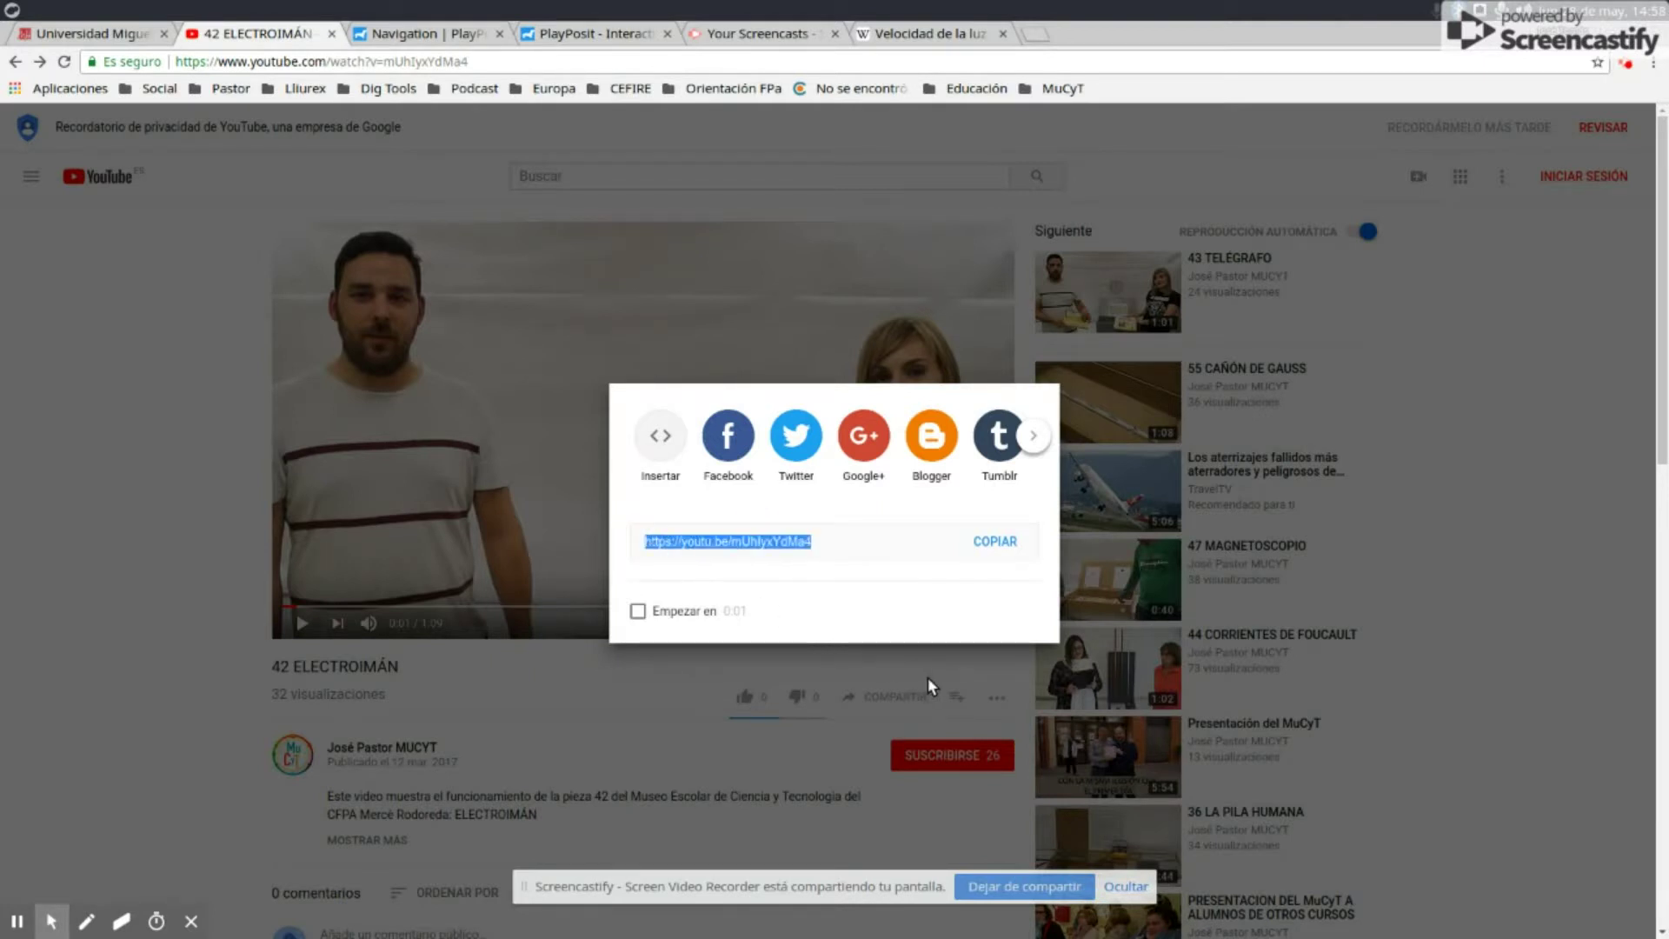
pyautogui.click(954, 772)
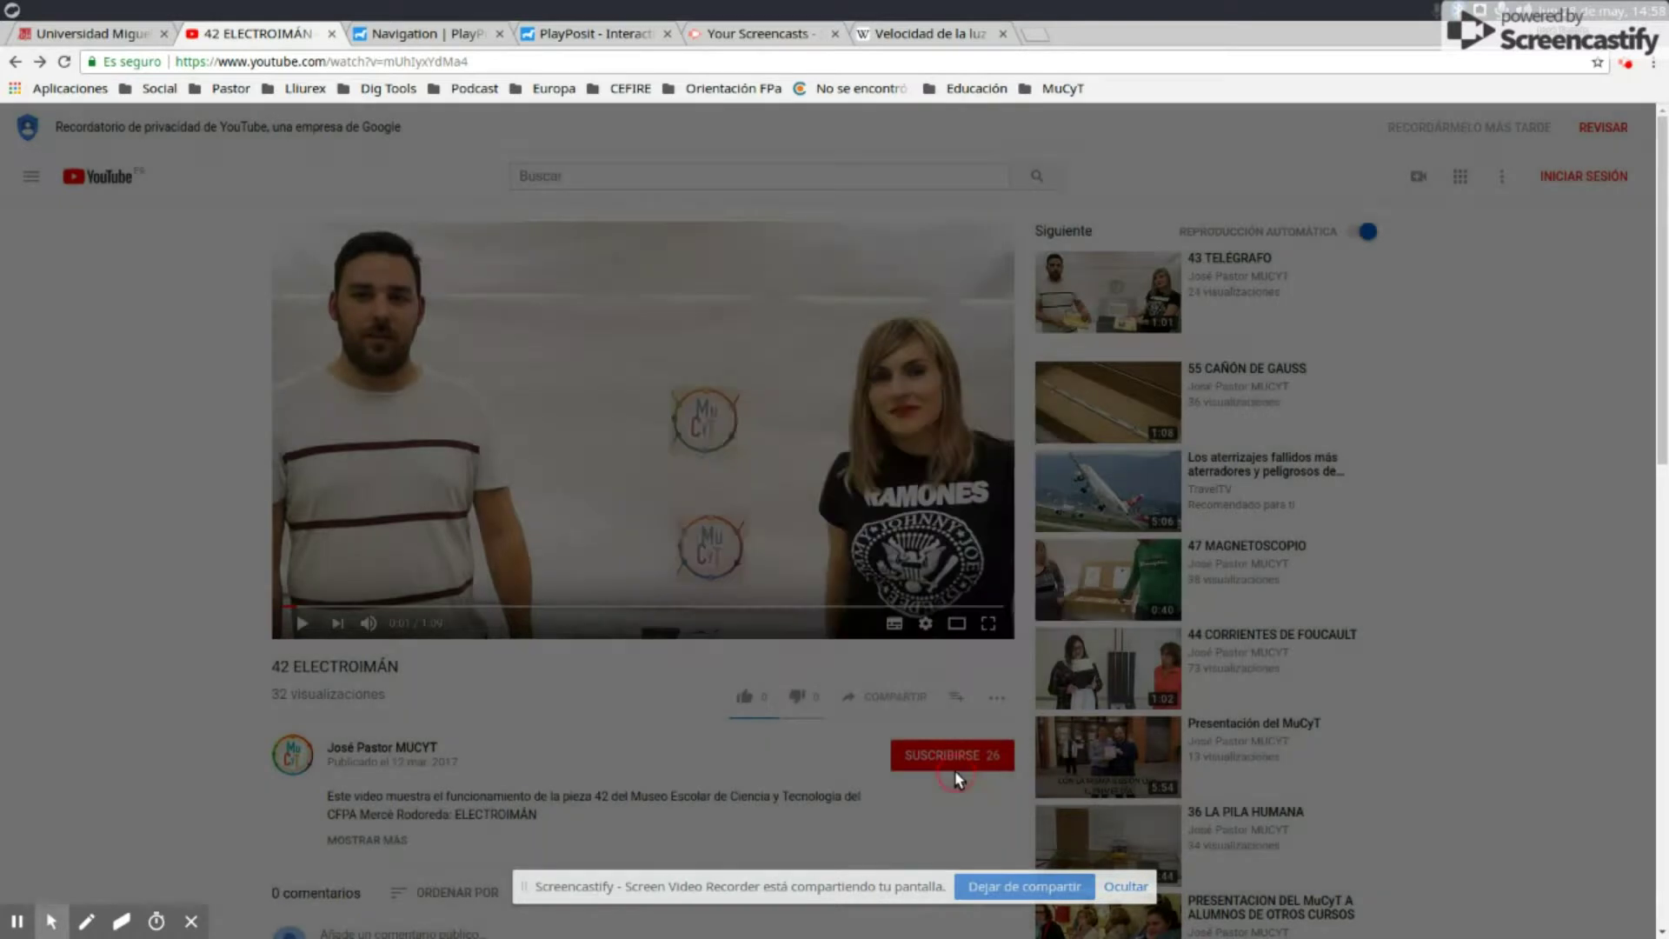
# Switch back to PlayPosit, add the video to the new bulb using the copied link, and start its playback.
pyautogui.click(606, 38)
pyautogui.click(798, 286)
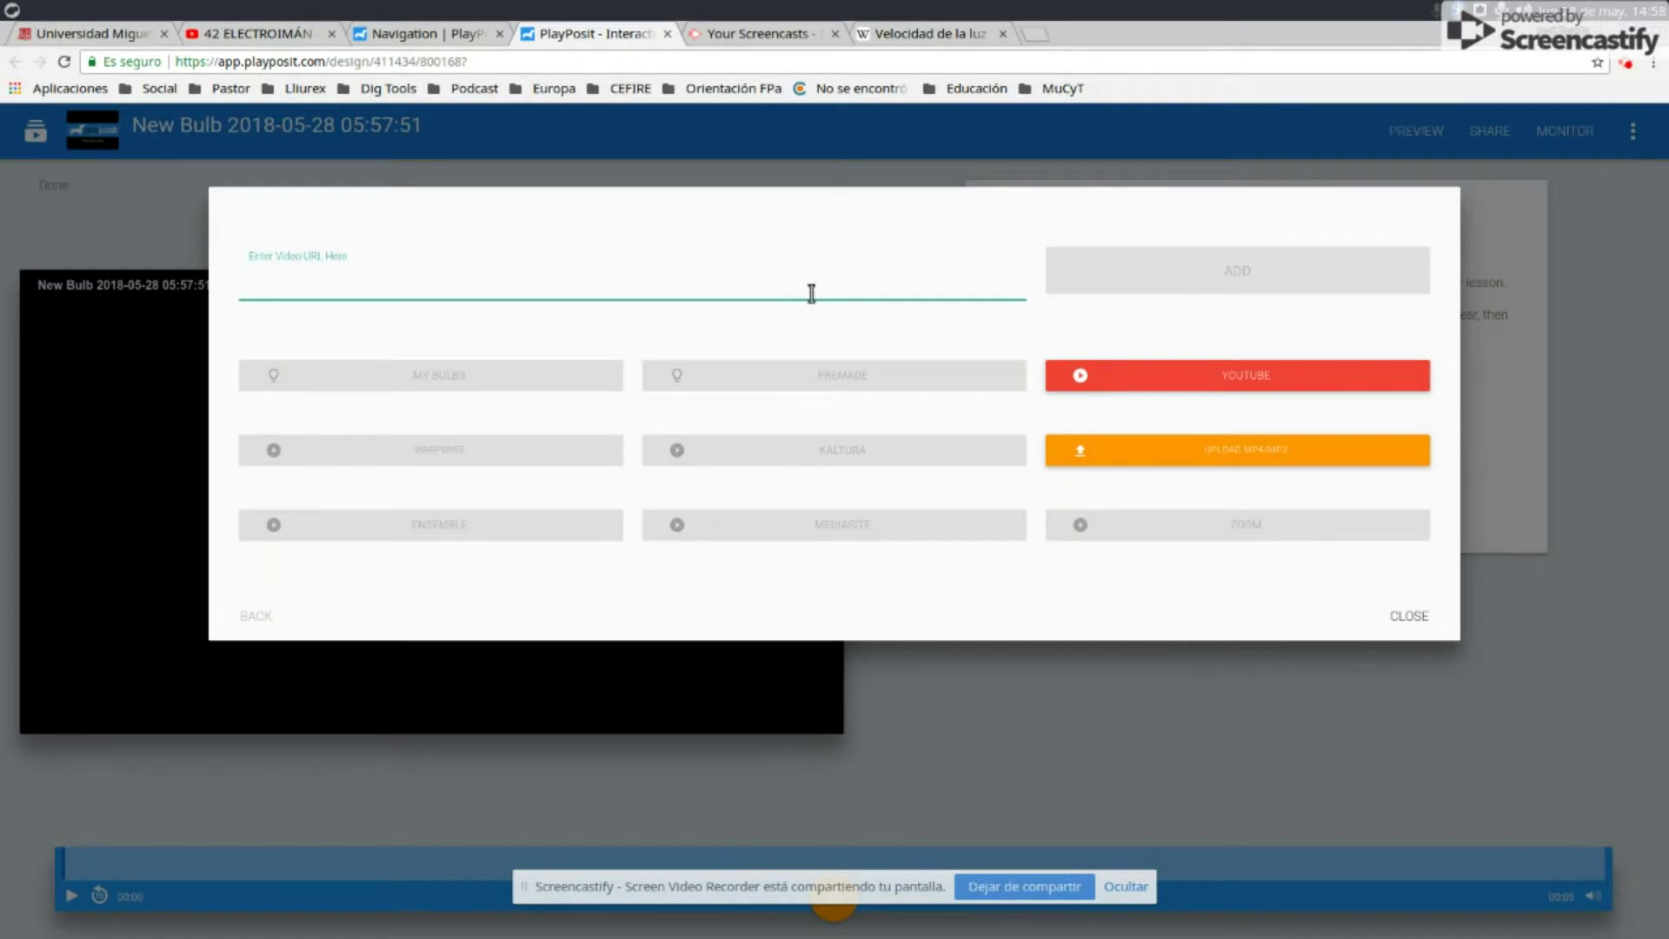
pyautogui.hotkey('ctrl', 'v')
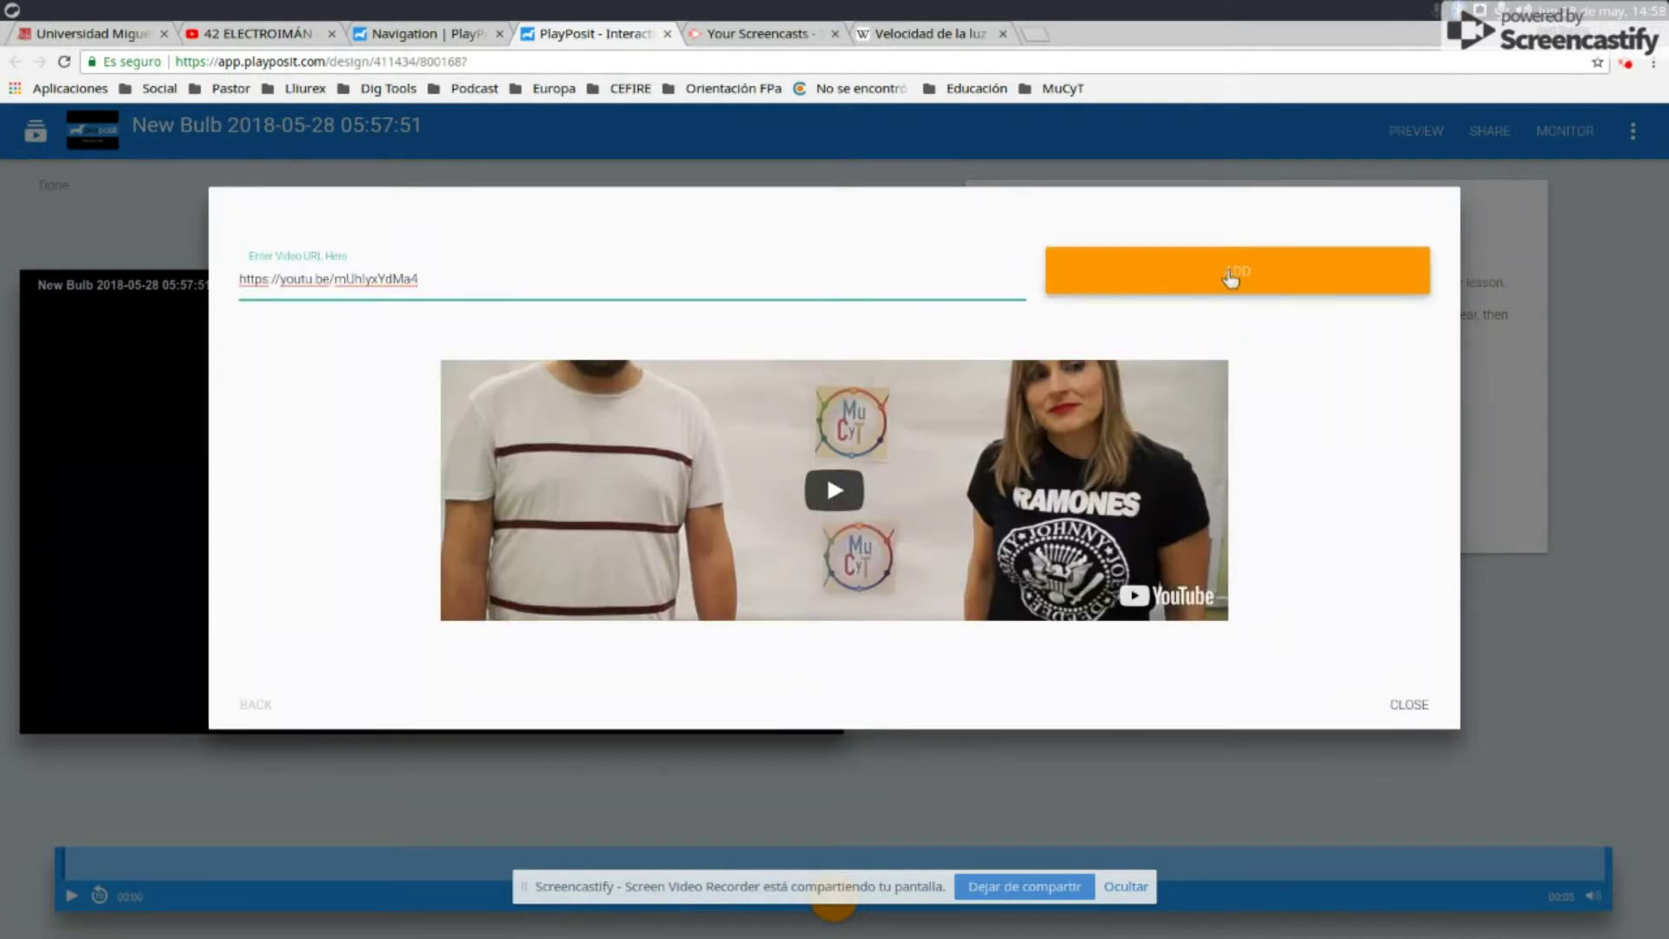
pyautogui.click(1231, 277)
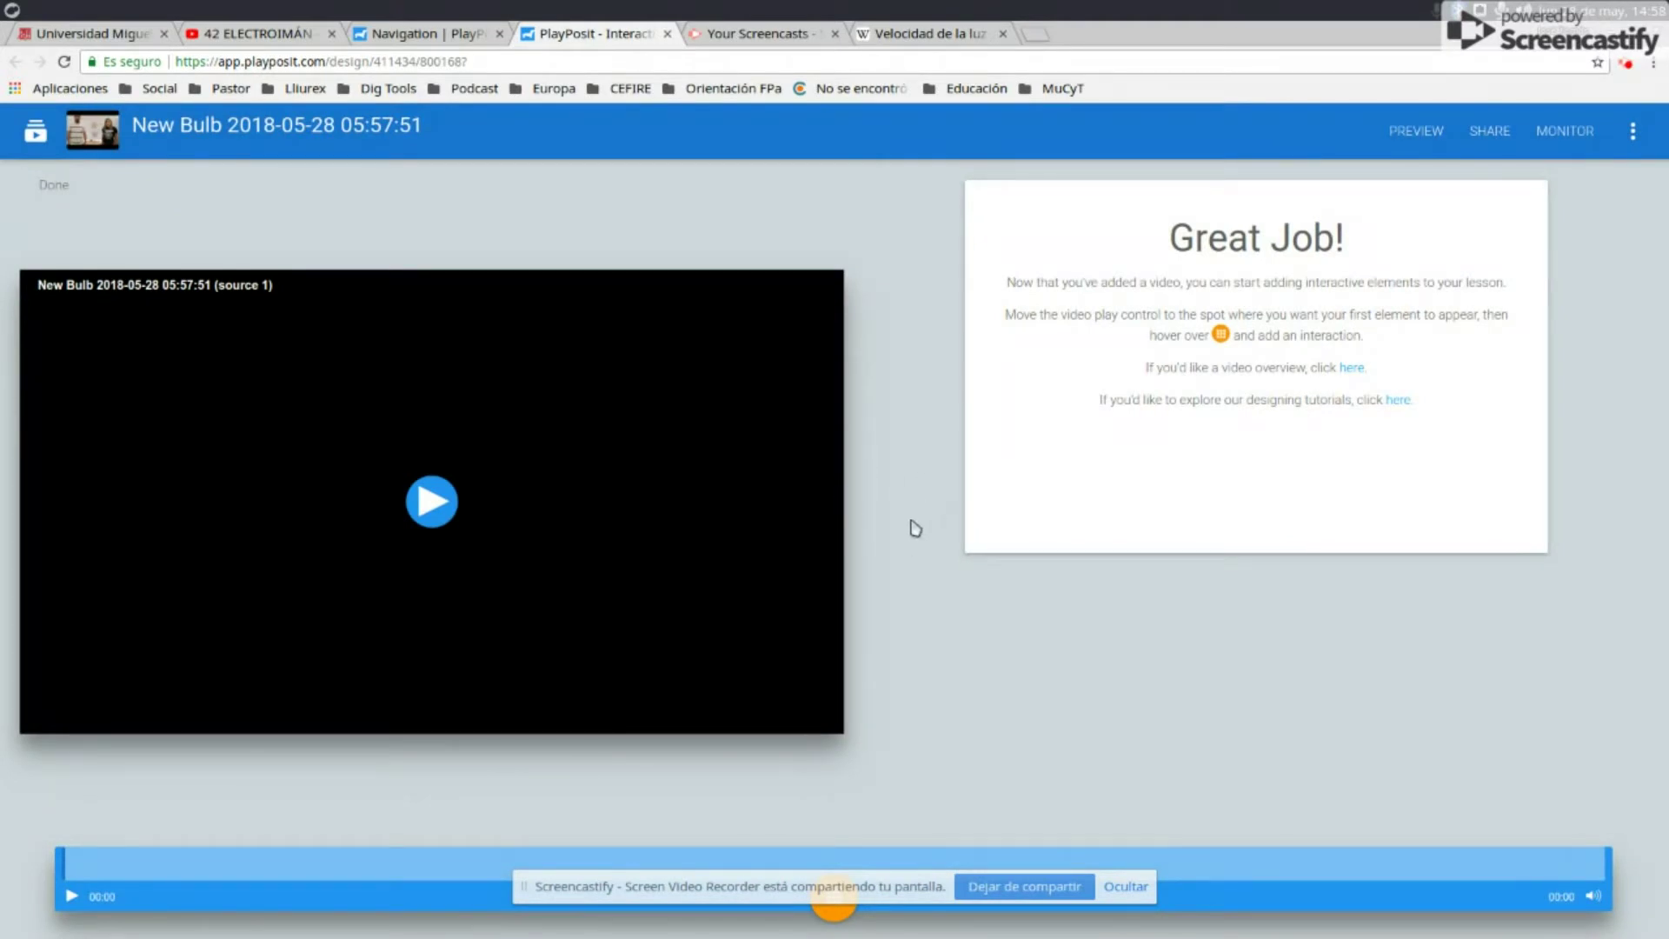
pyautogui.click(432, 501)
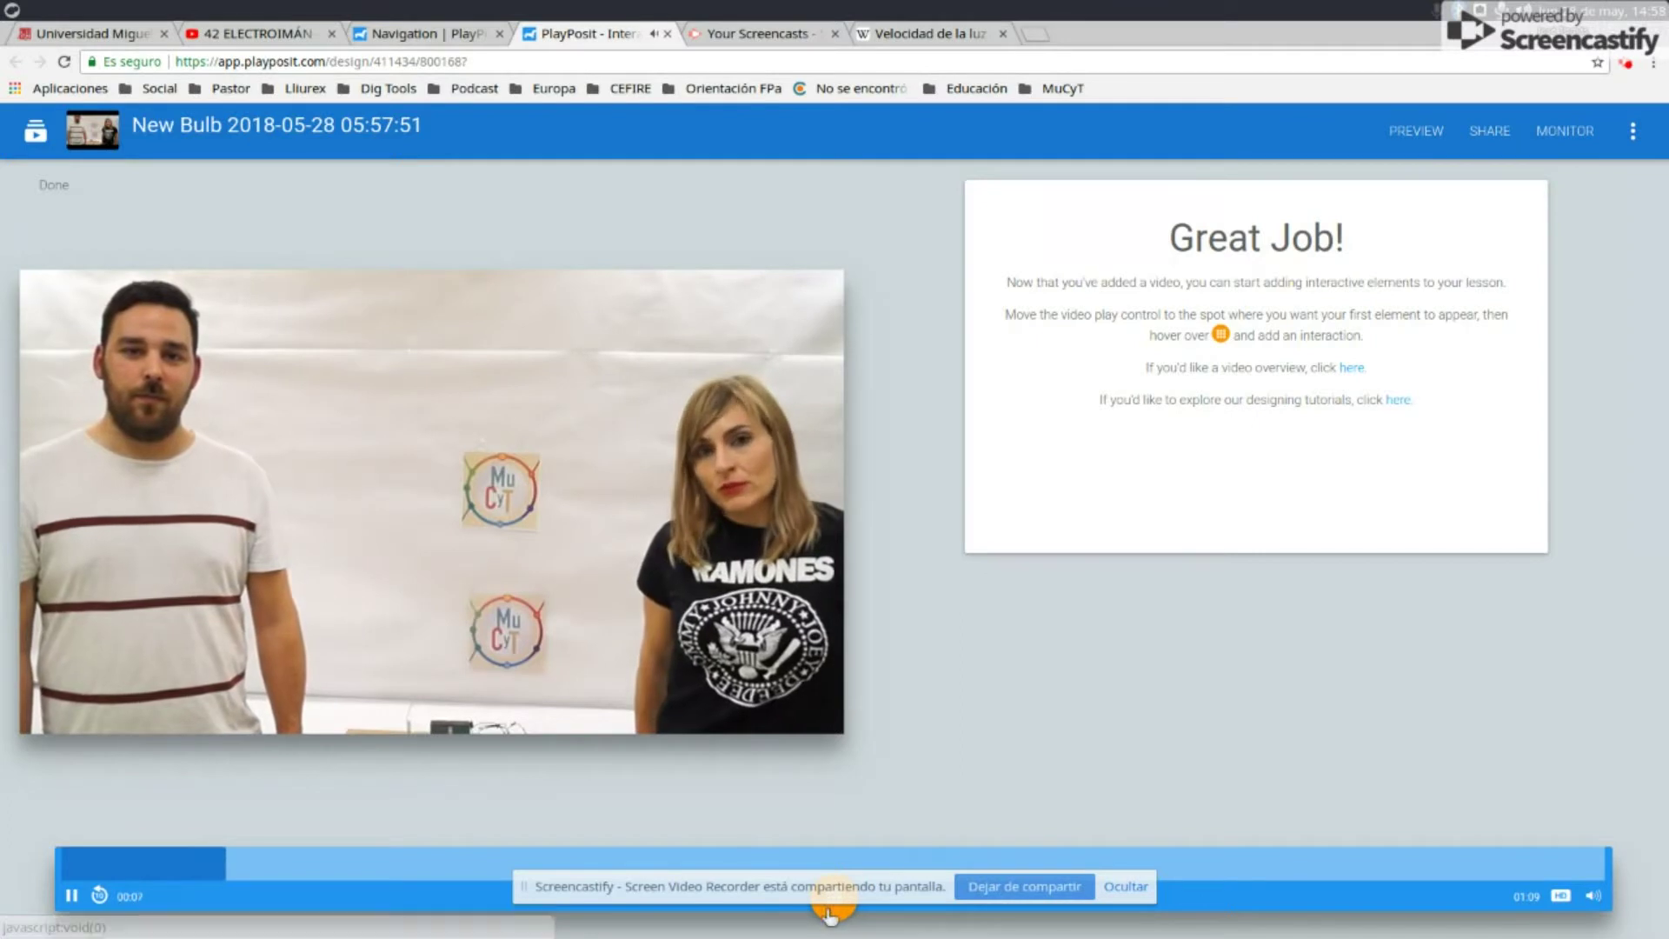
# Hide the screen-sharing notice and pause the video at 00:43.
pyautogui.moveTo(833, 913)
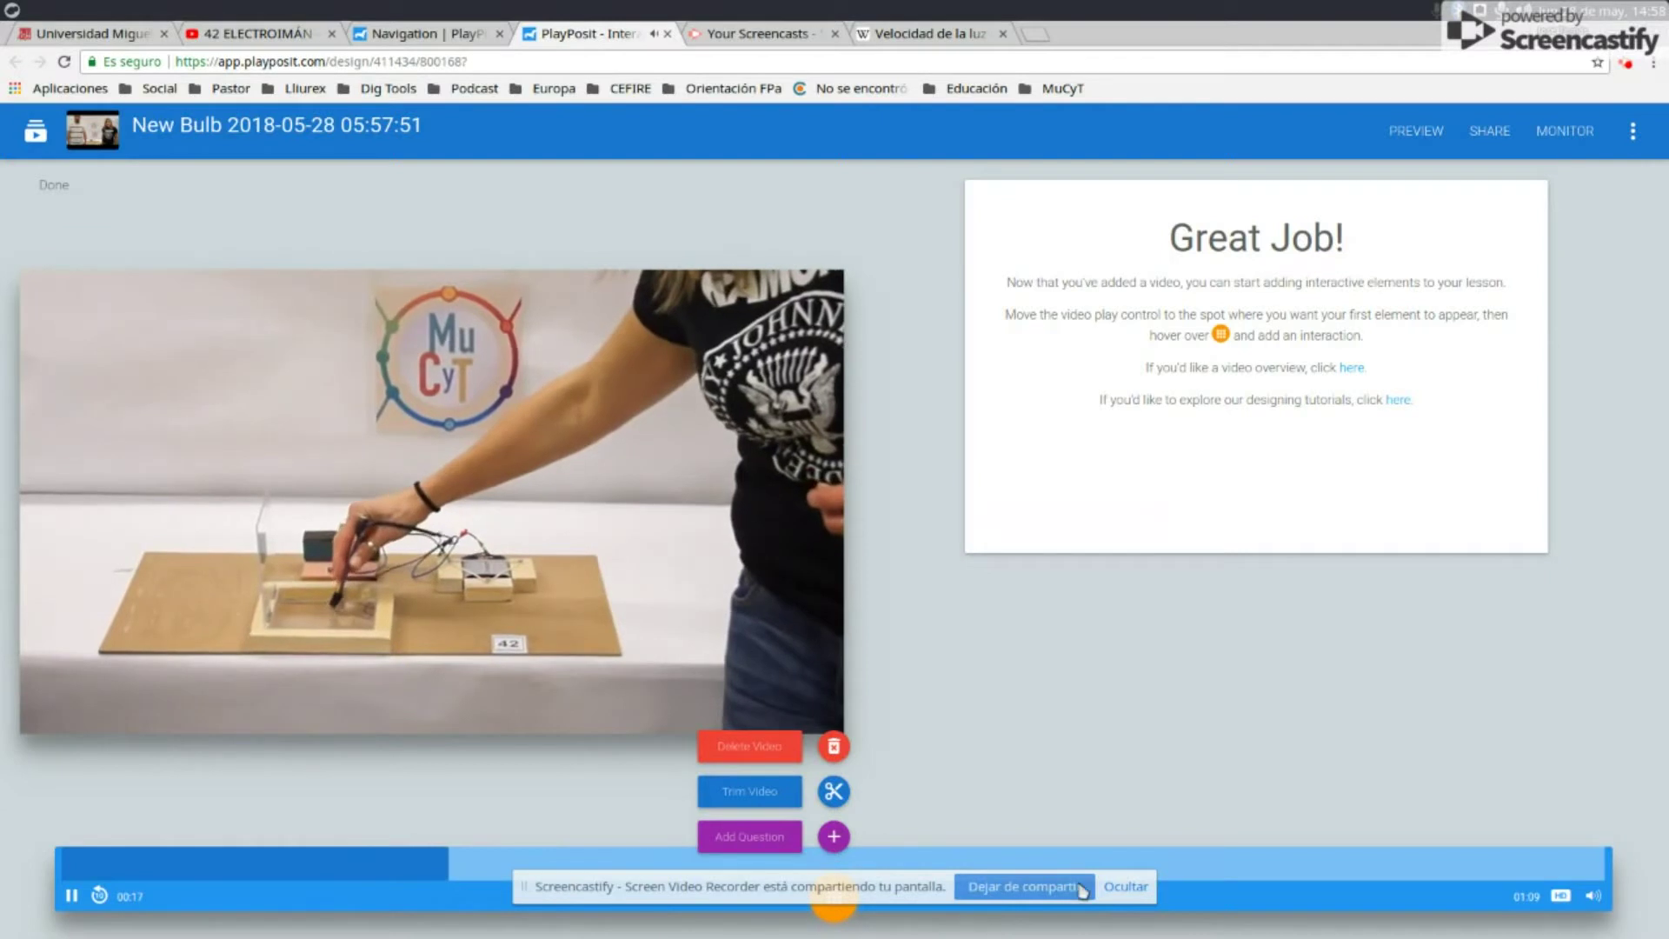
pyautogui.click(1127, 886)
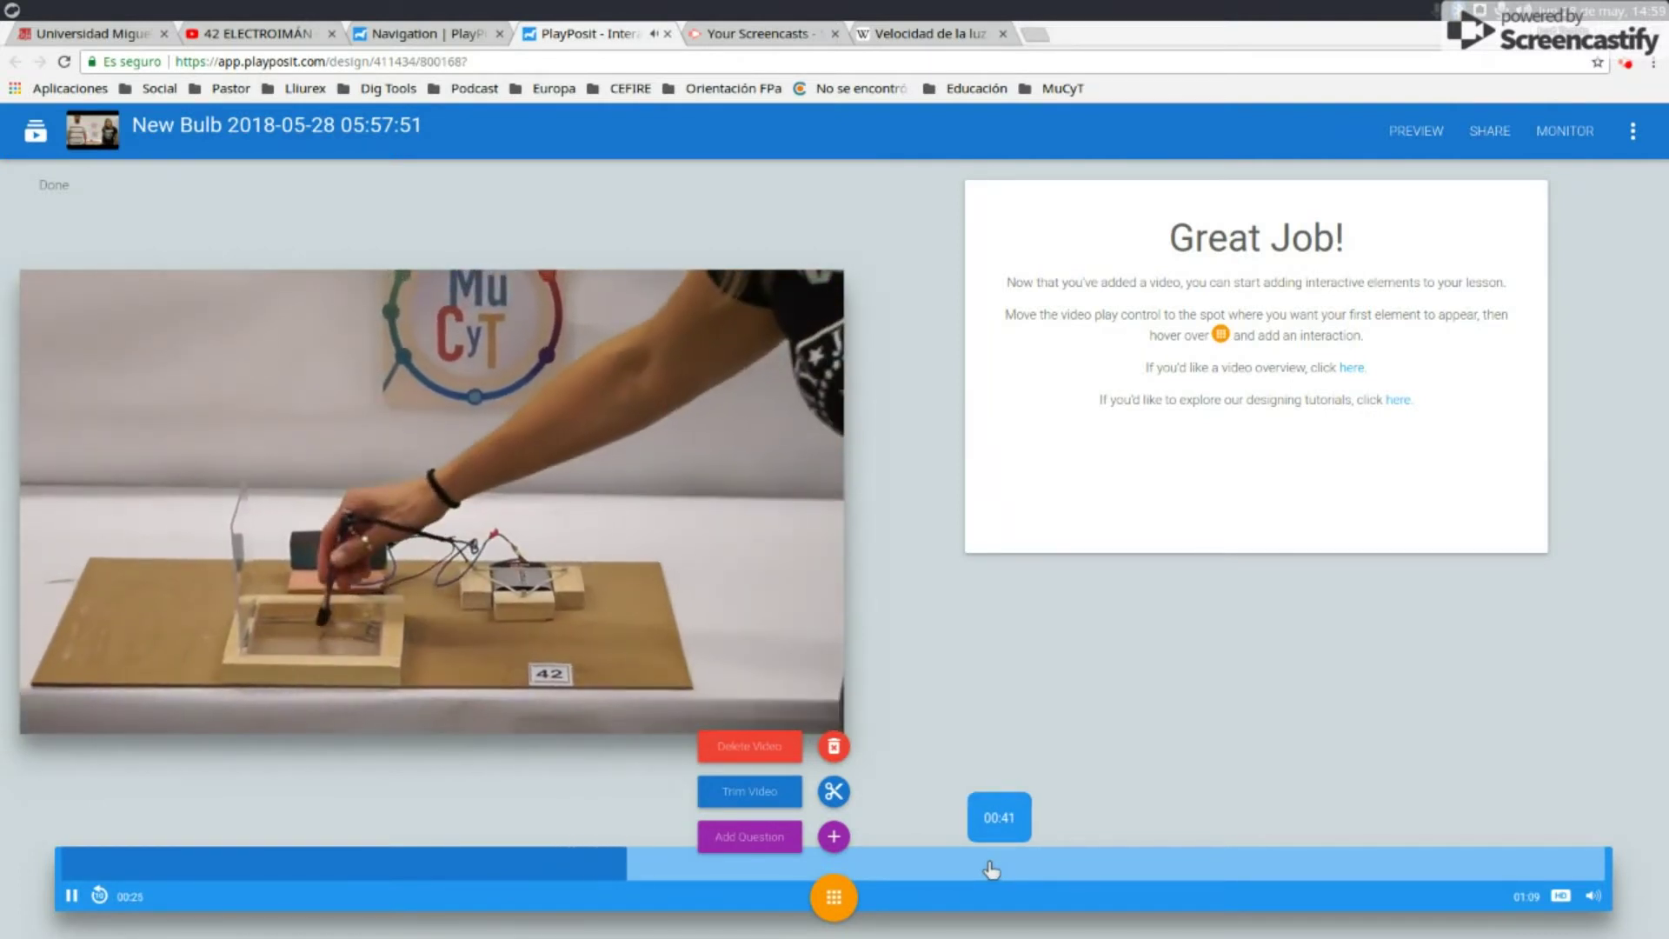
pyautogui.click(71, 895)
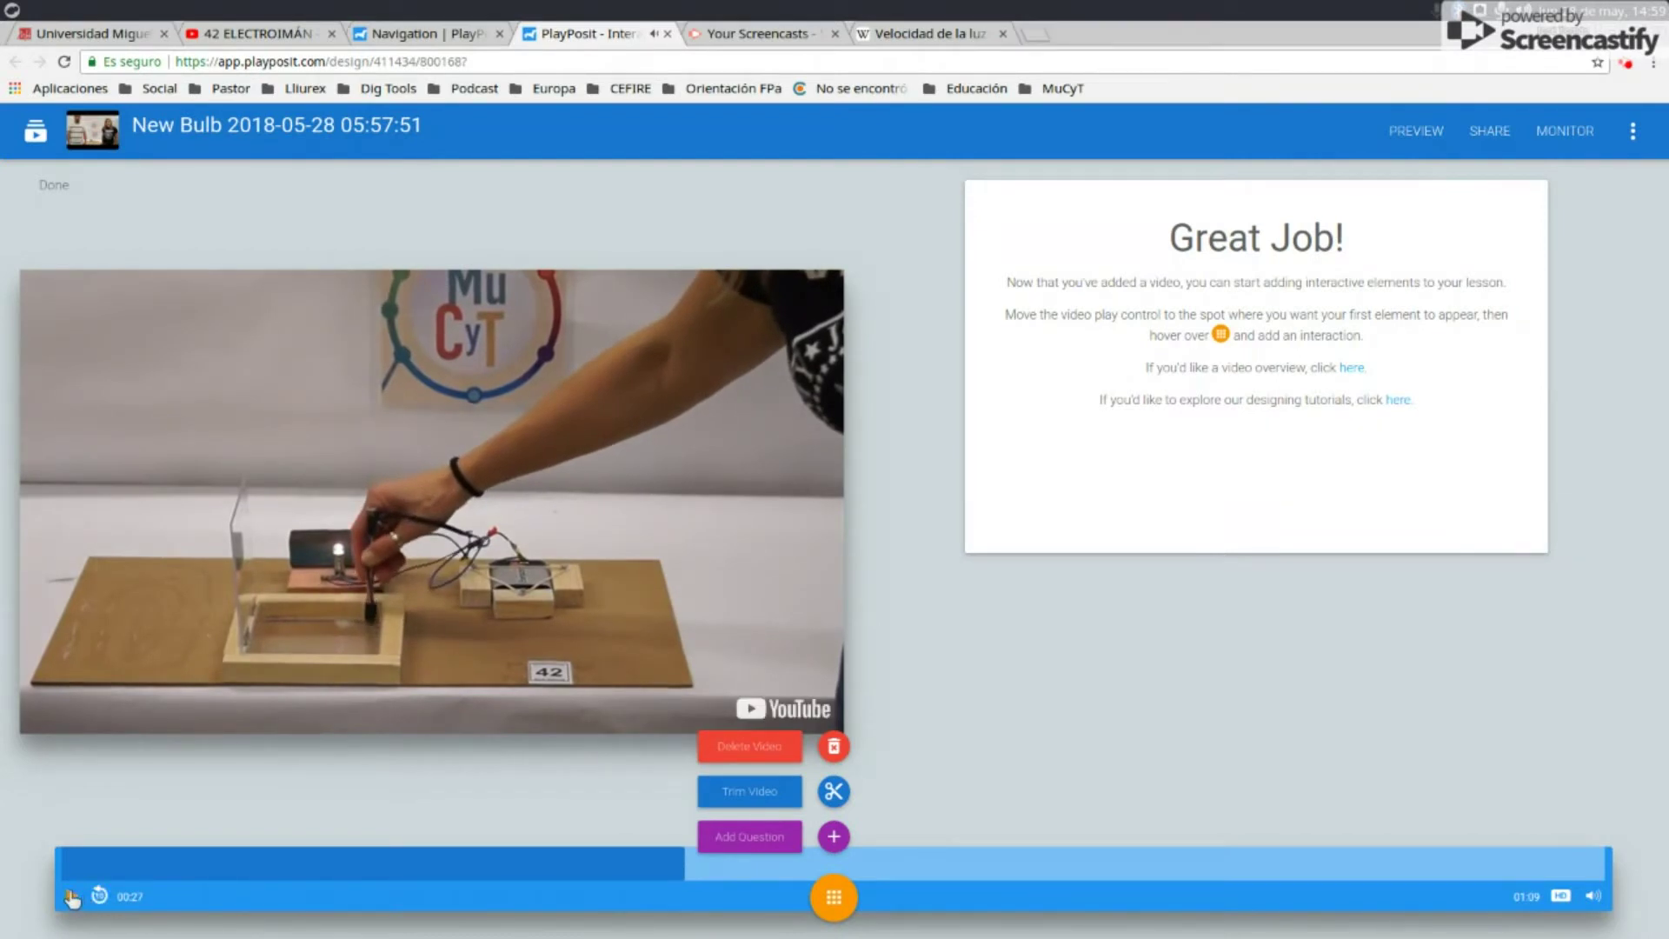
pyautogui.click(71, 895)
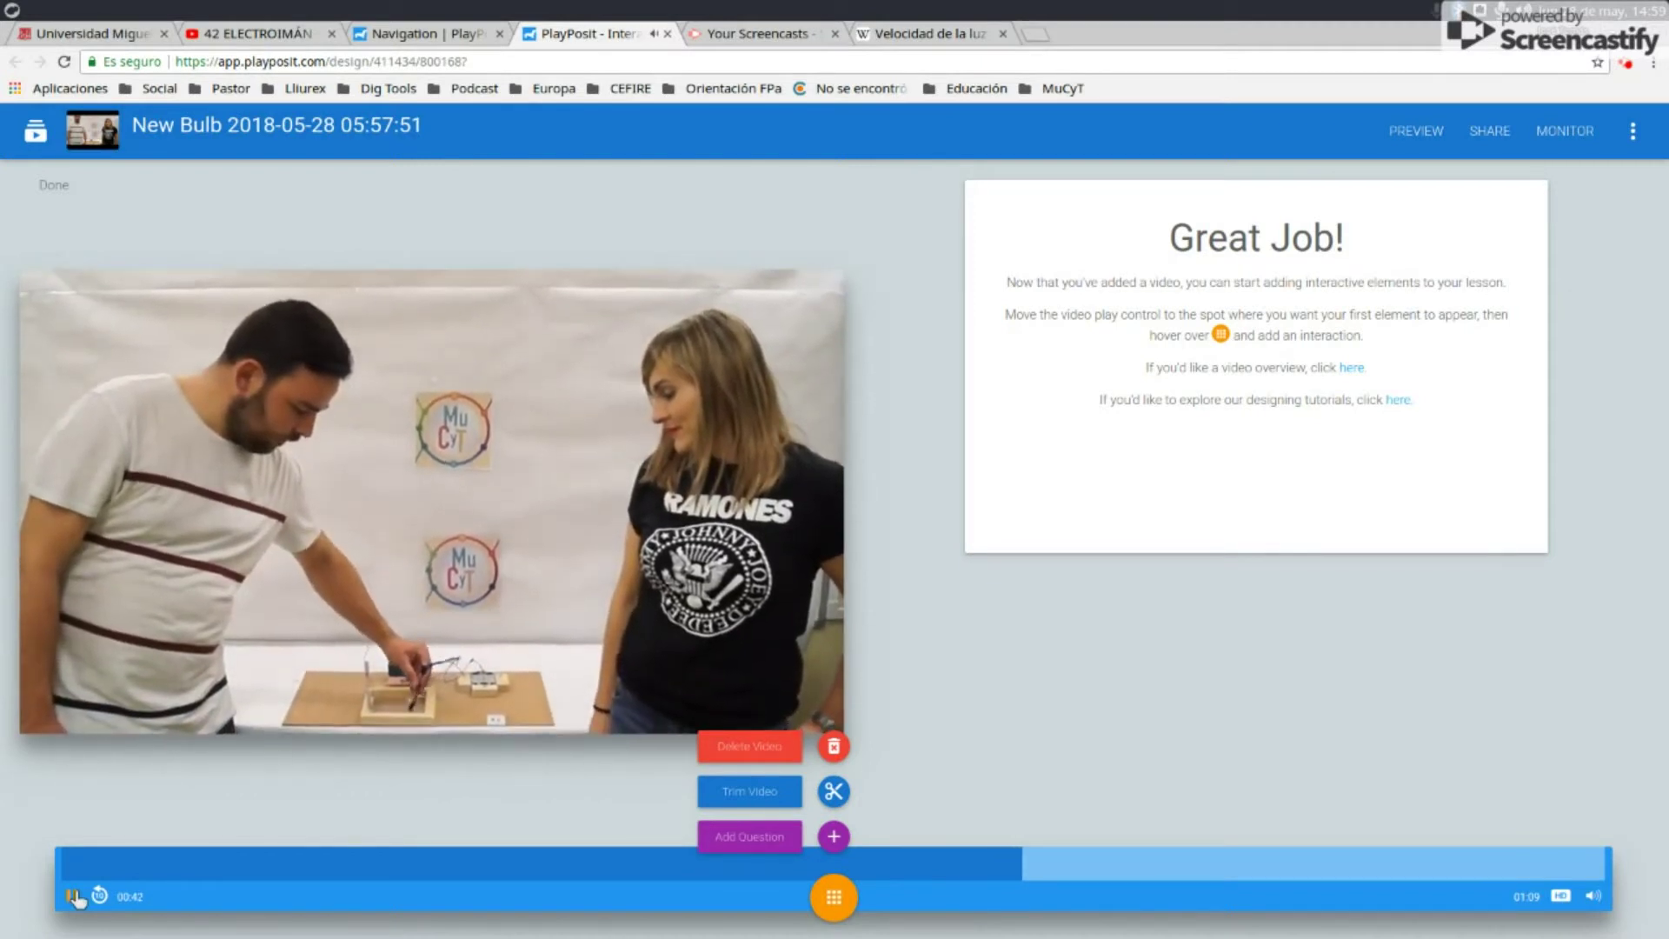
pyautogui.click(73, 896)
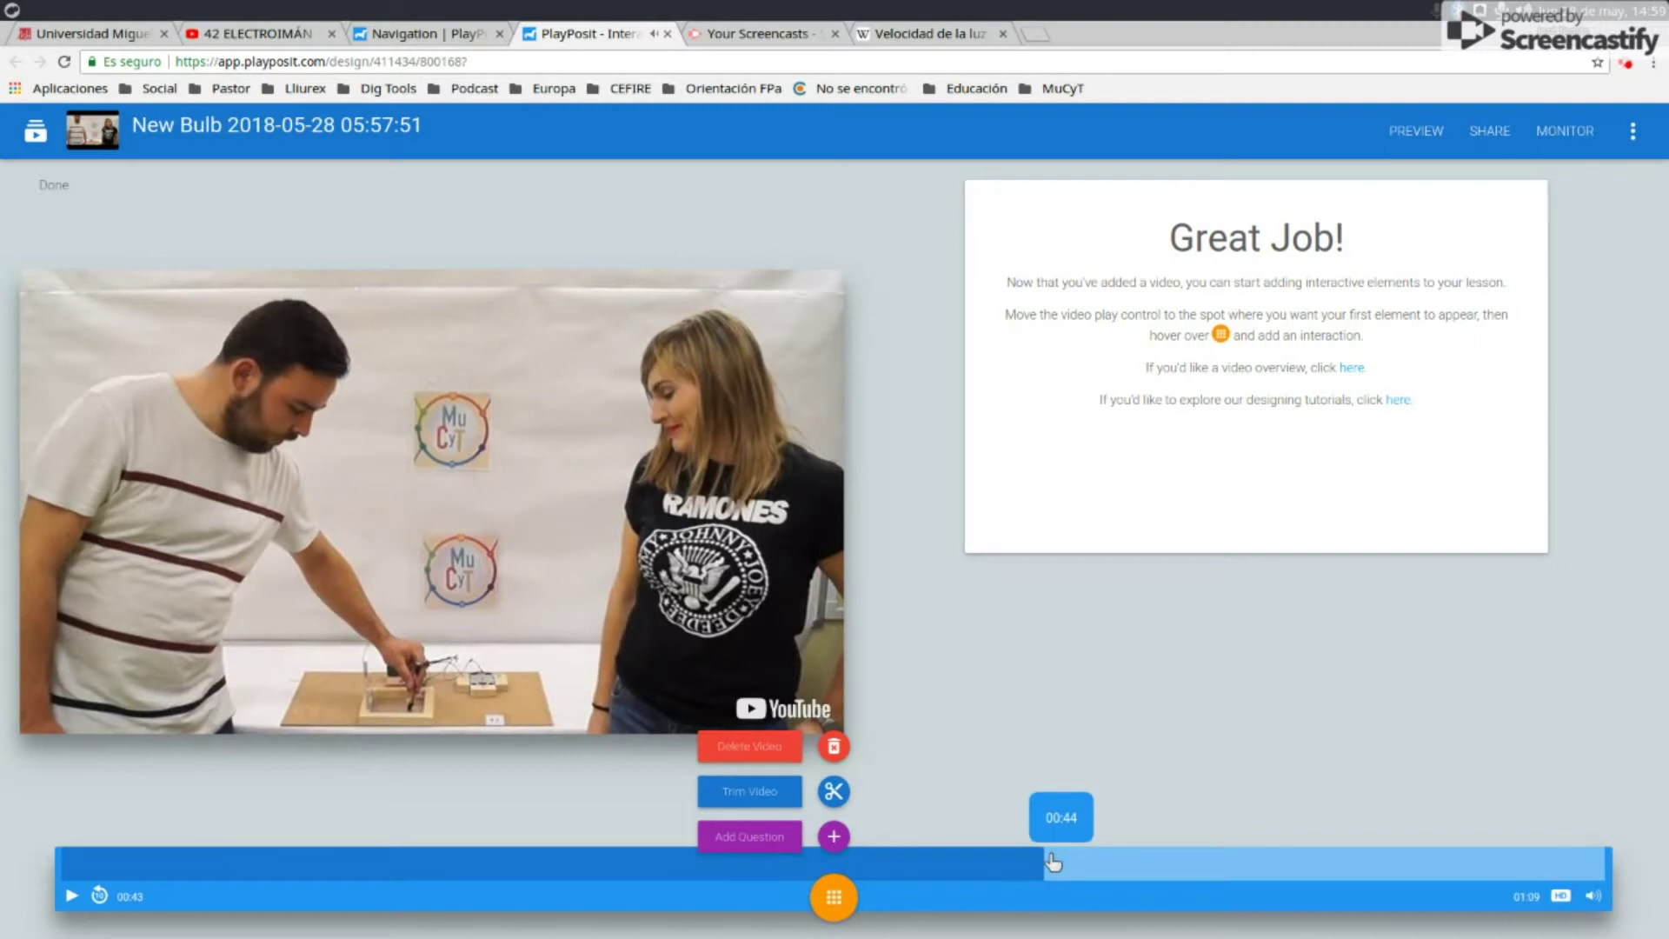
# Add a multiple choice question at 00:43 with the text "Un clavo que no es magnético, ¿puede convertirse en un imán?".
pyautogui.click(769, 847)
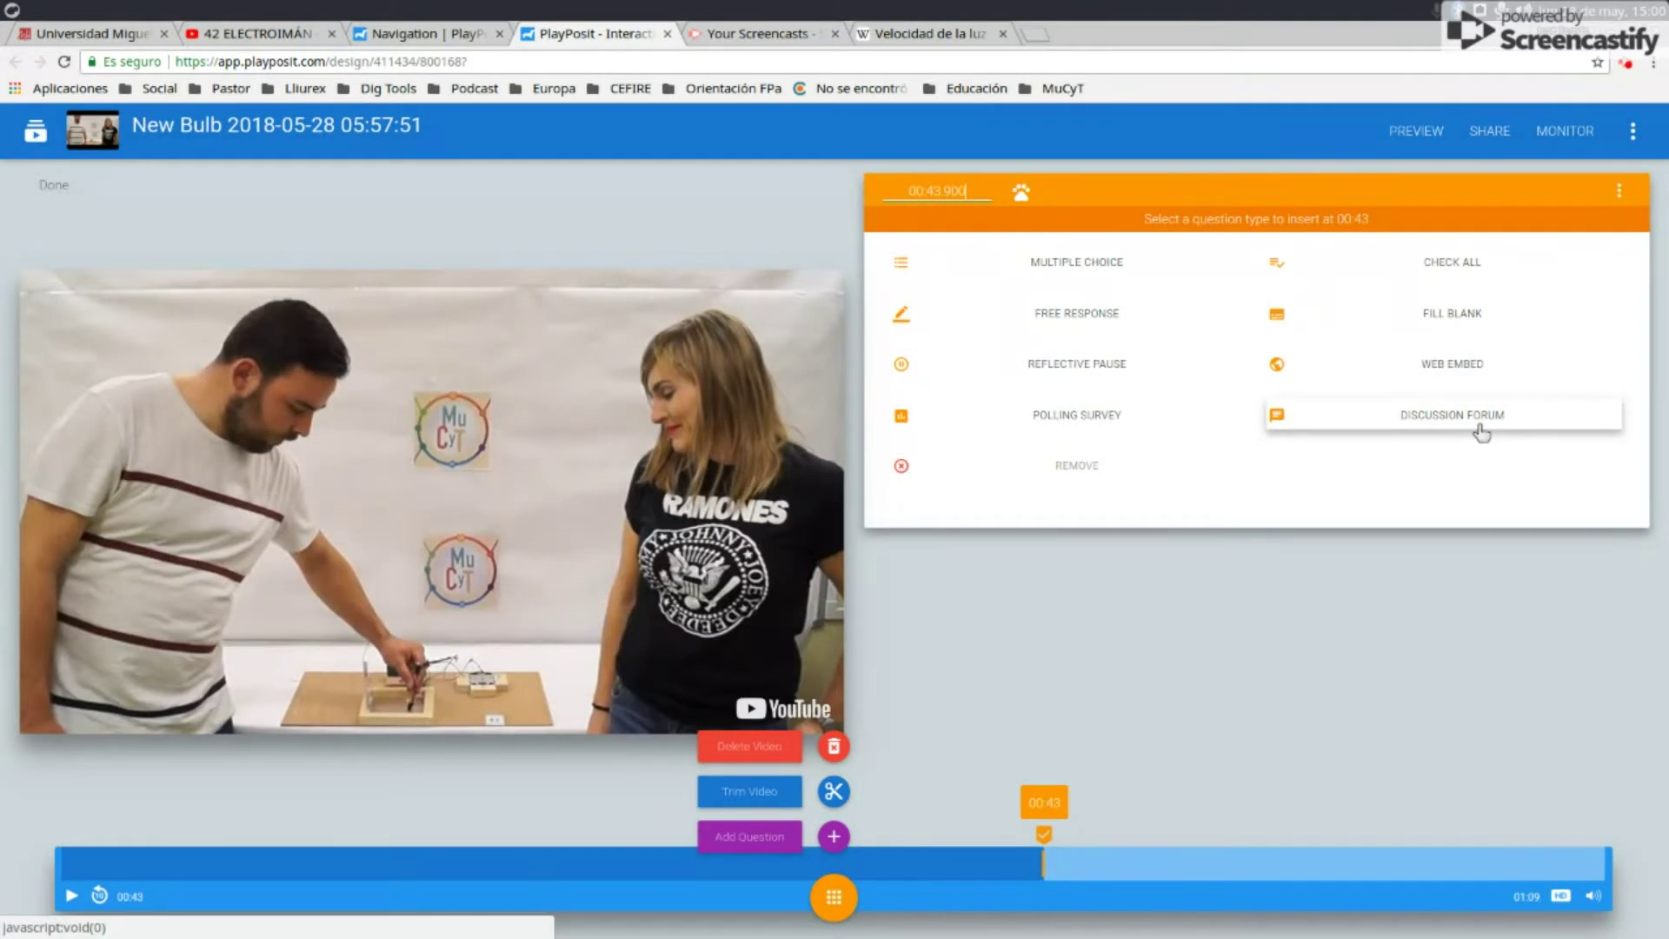
pyautogui.click(1056, 270)
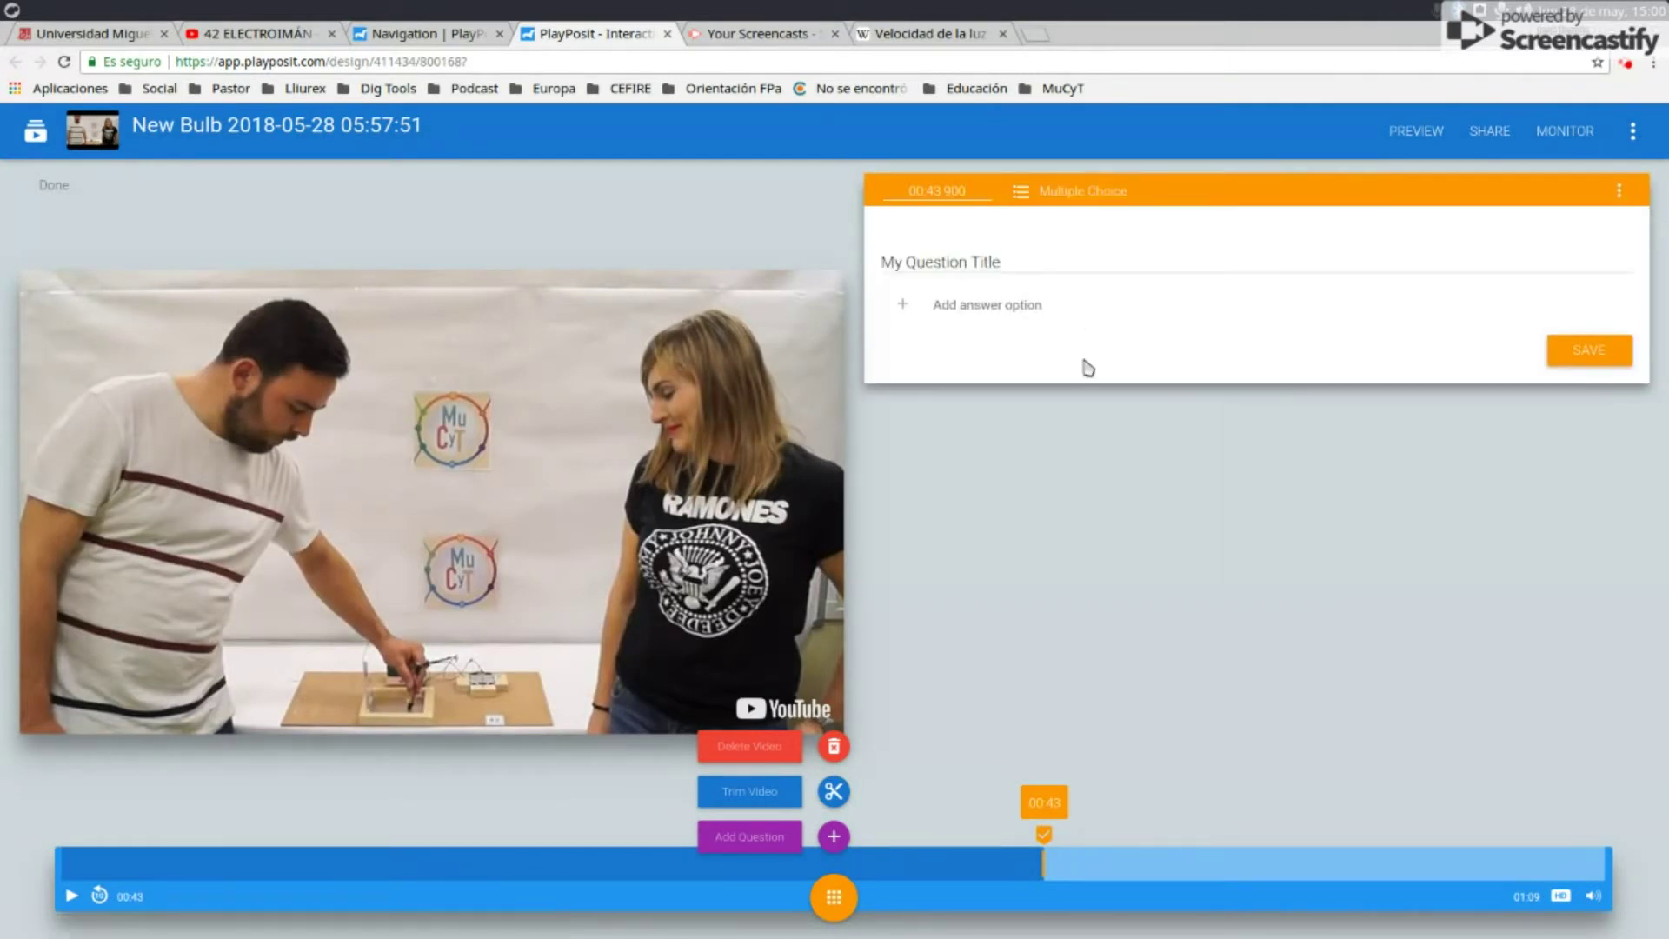
pyautogui.click(941, 262)
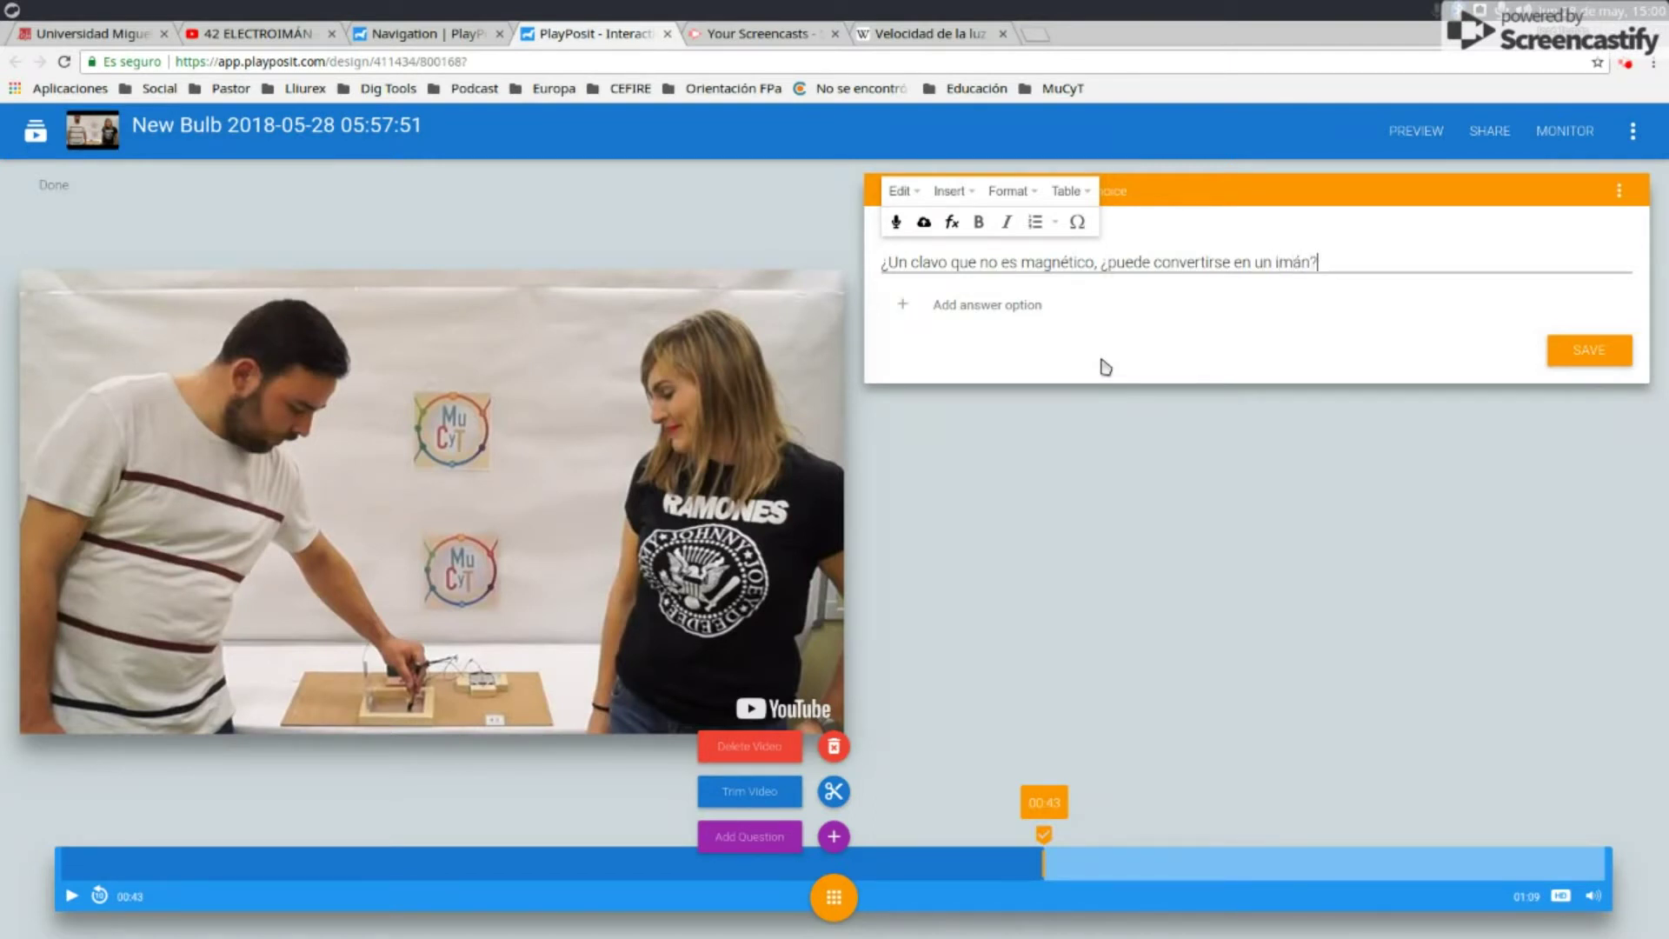
pyautogui.press('BackSpace')
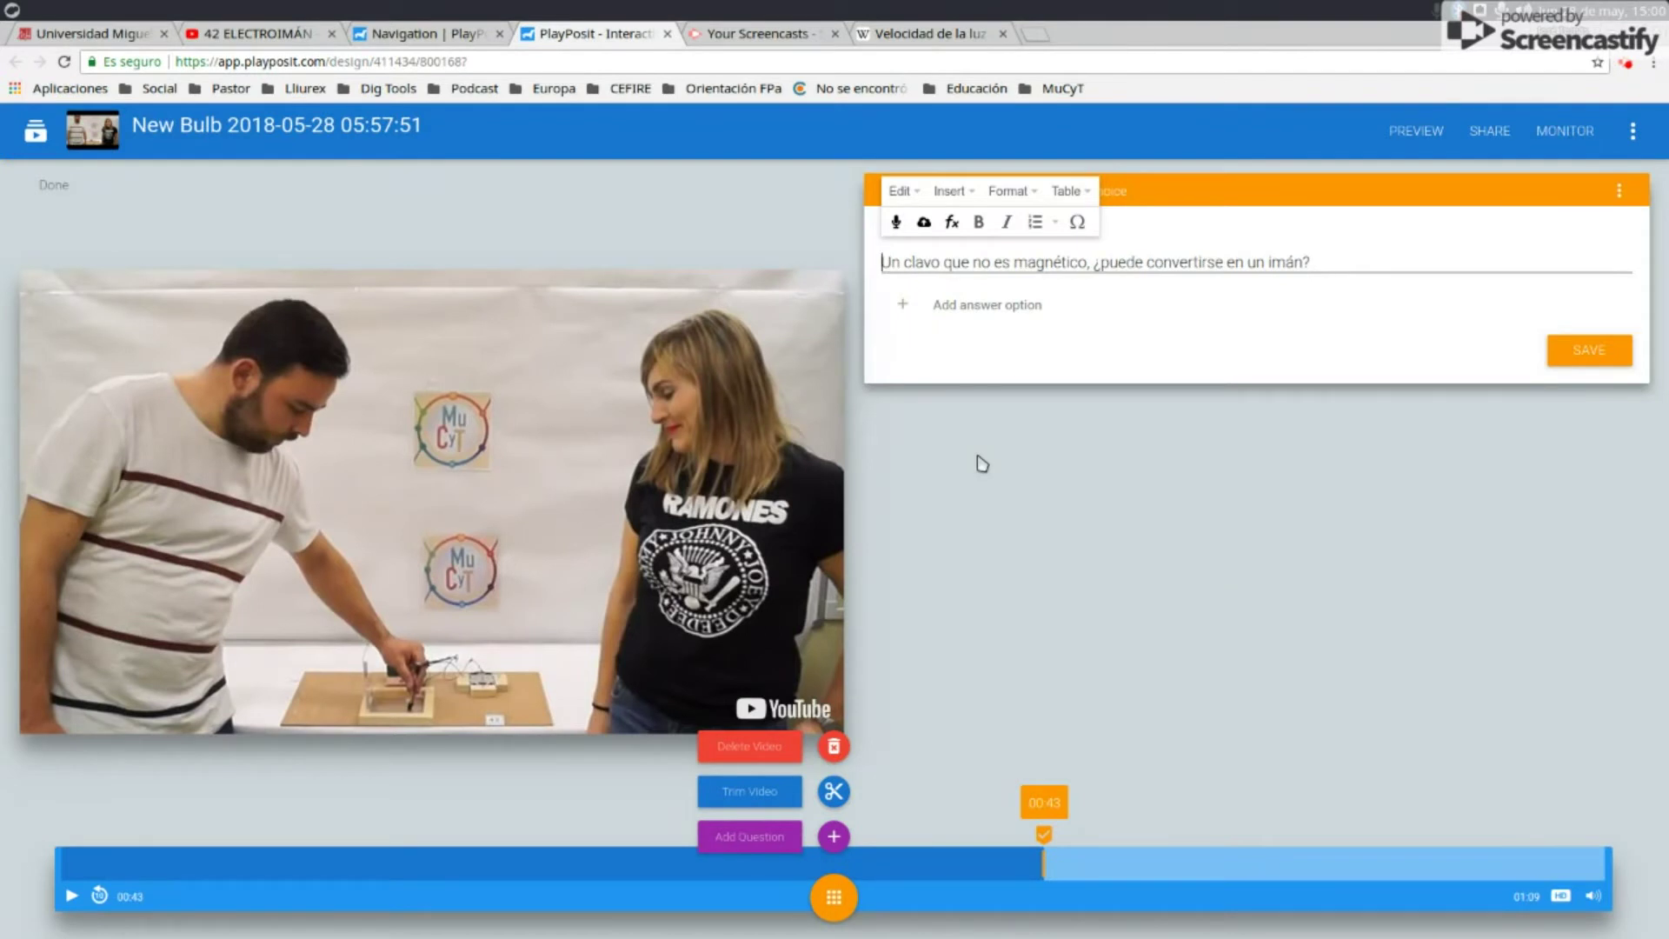
# Add the answer options Verdadero and Falso, mark Verdadero as correct, and save the question.
pyautogui.click(985, 306)
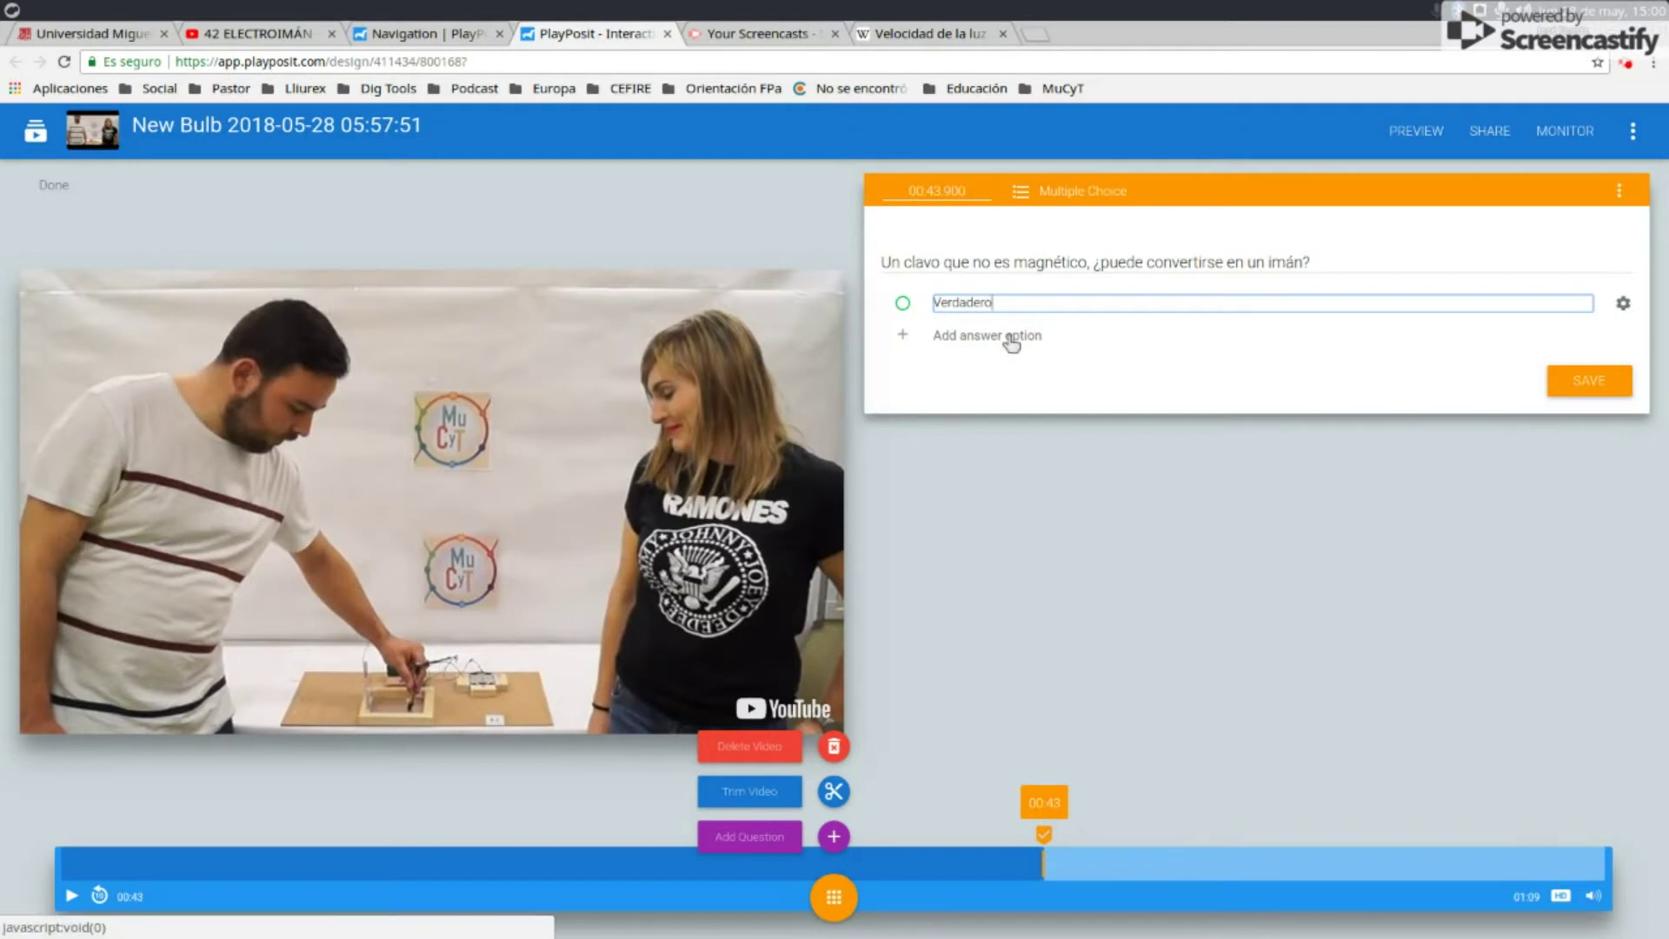
pyautogui.click(1007, 336)
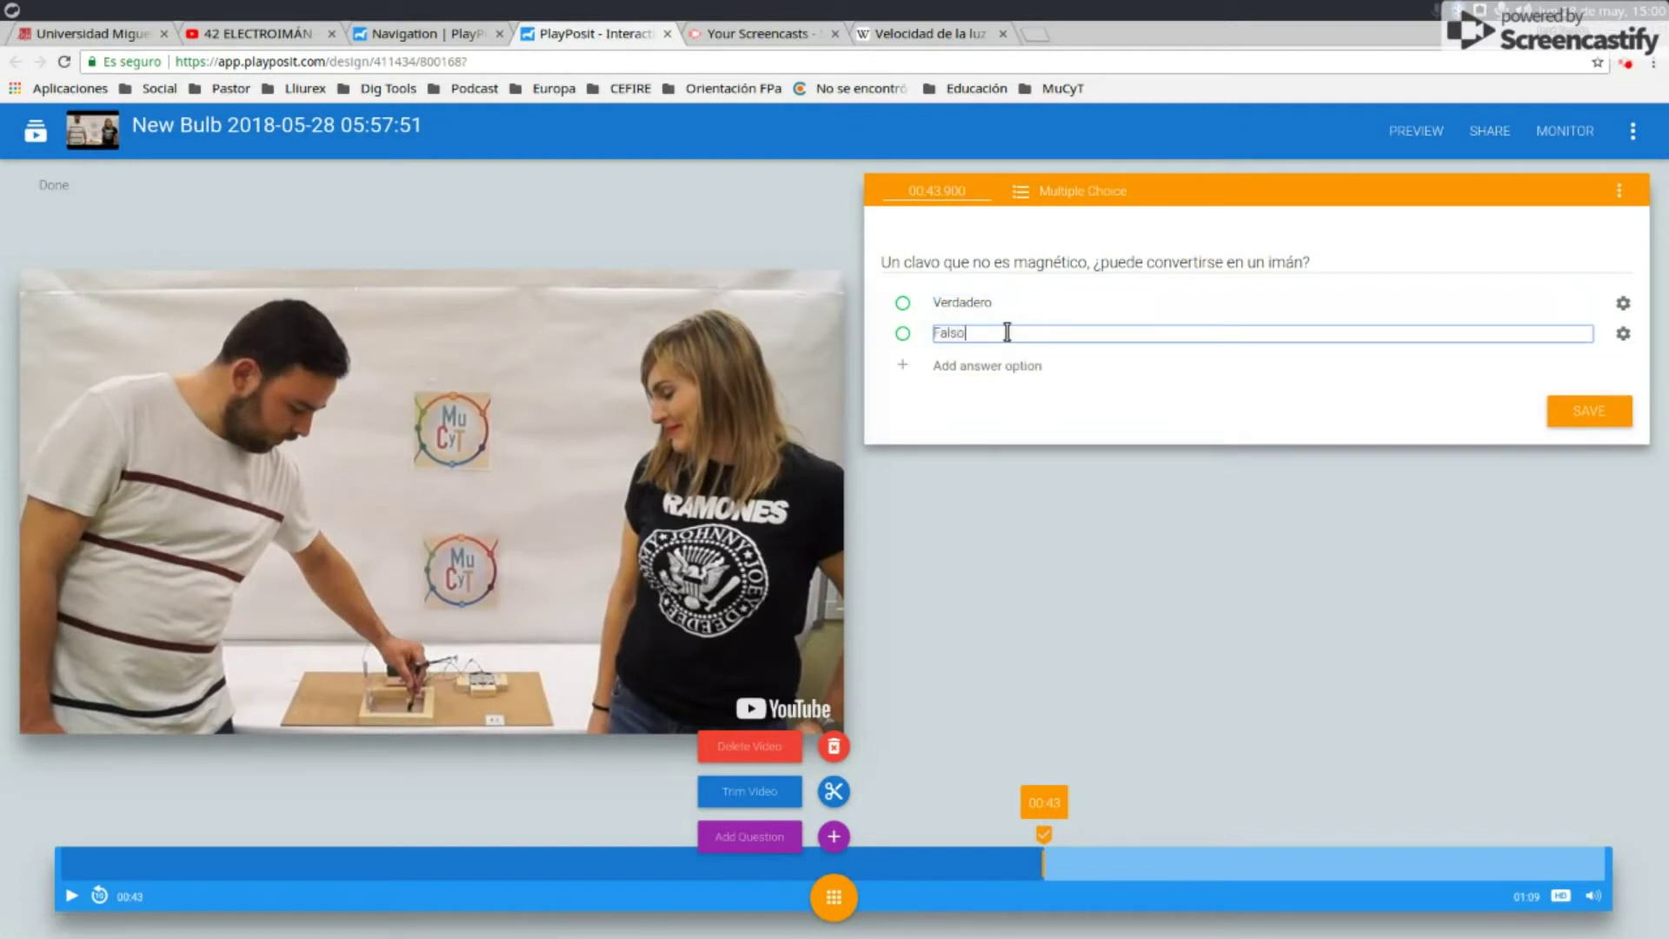
pyautogui.click(903, 305)
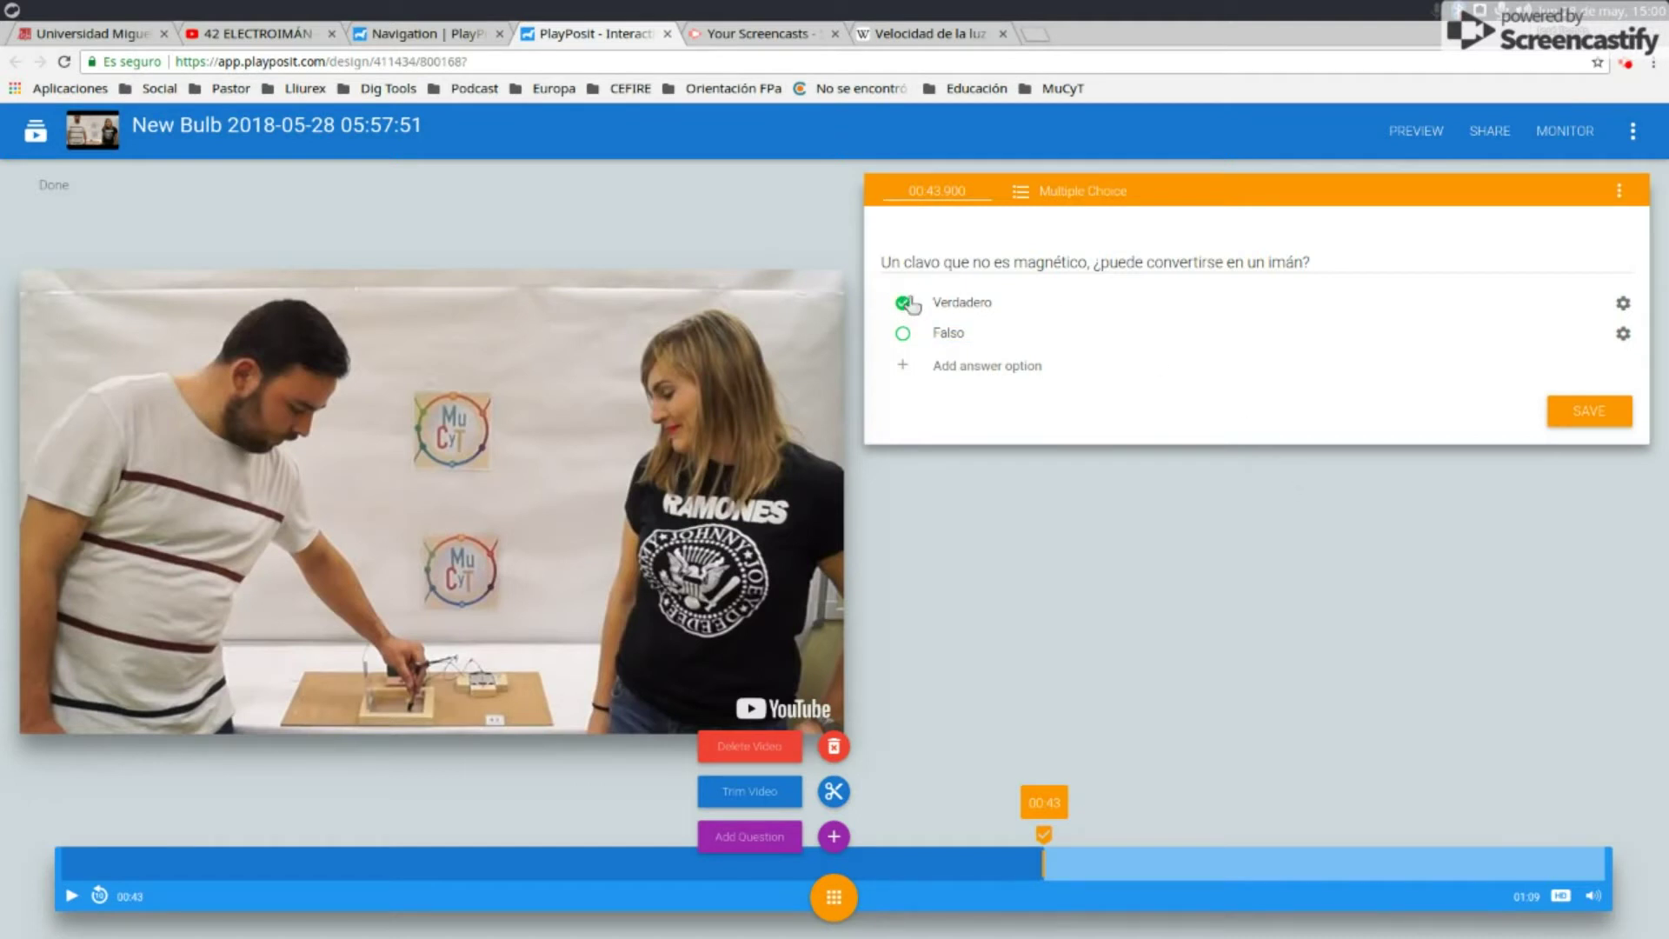
pyautogui.click(1622, 306)
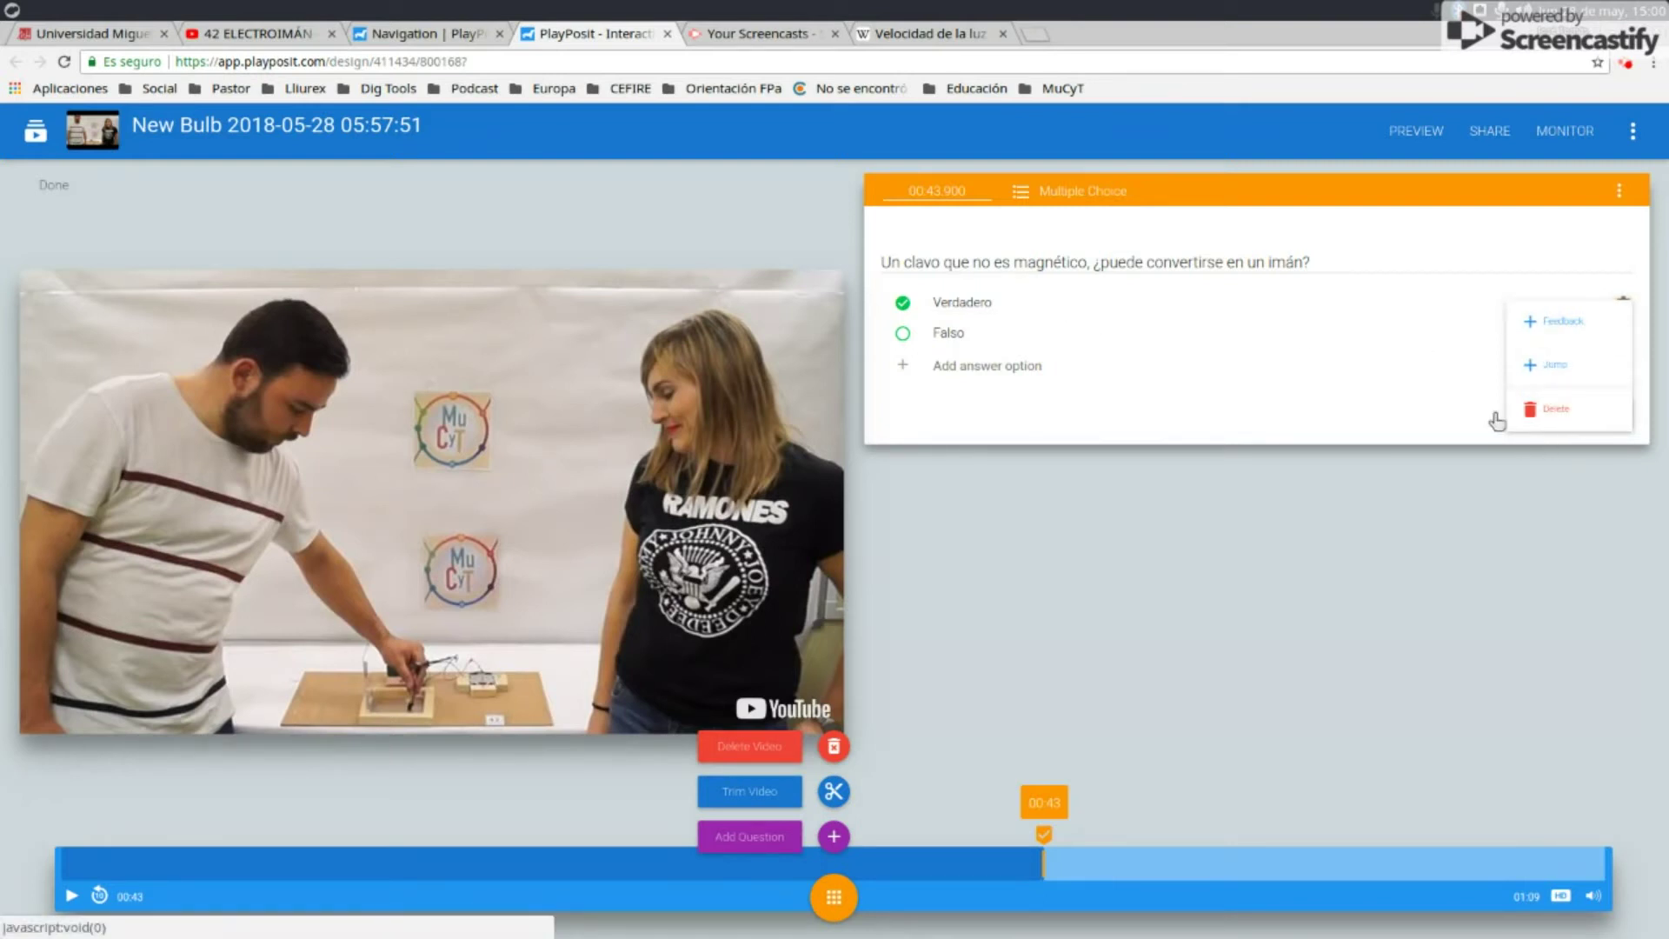
pyautogui.click(1584, 409)
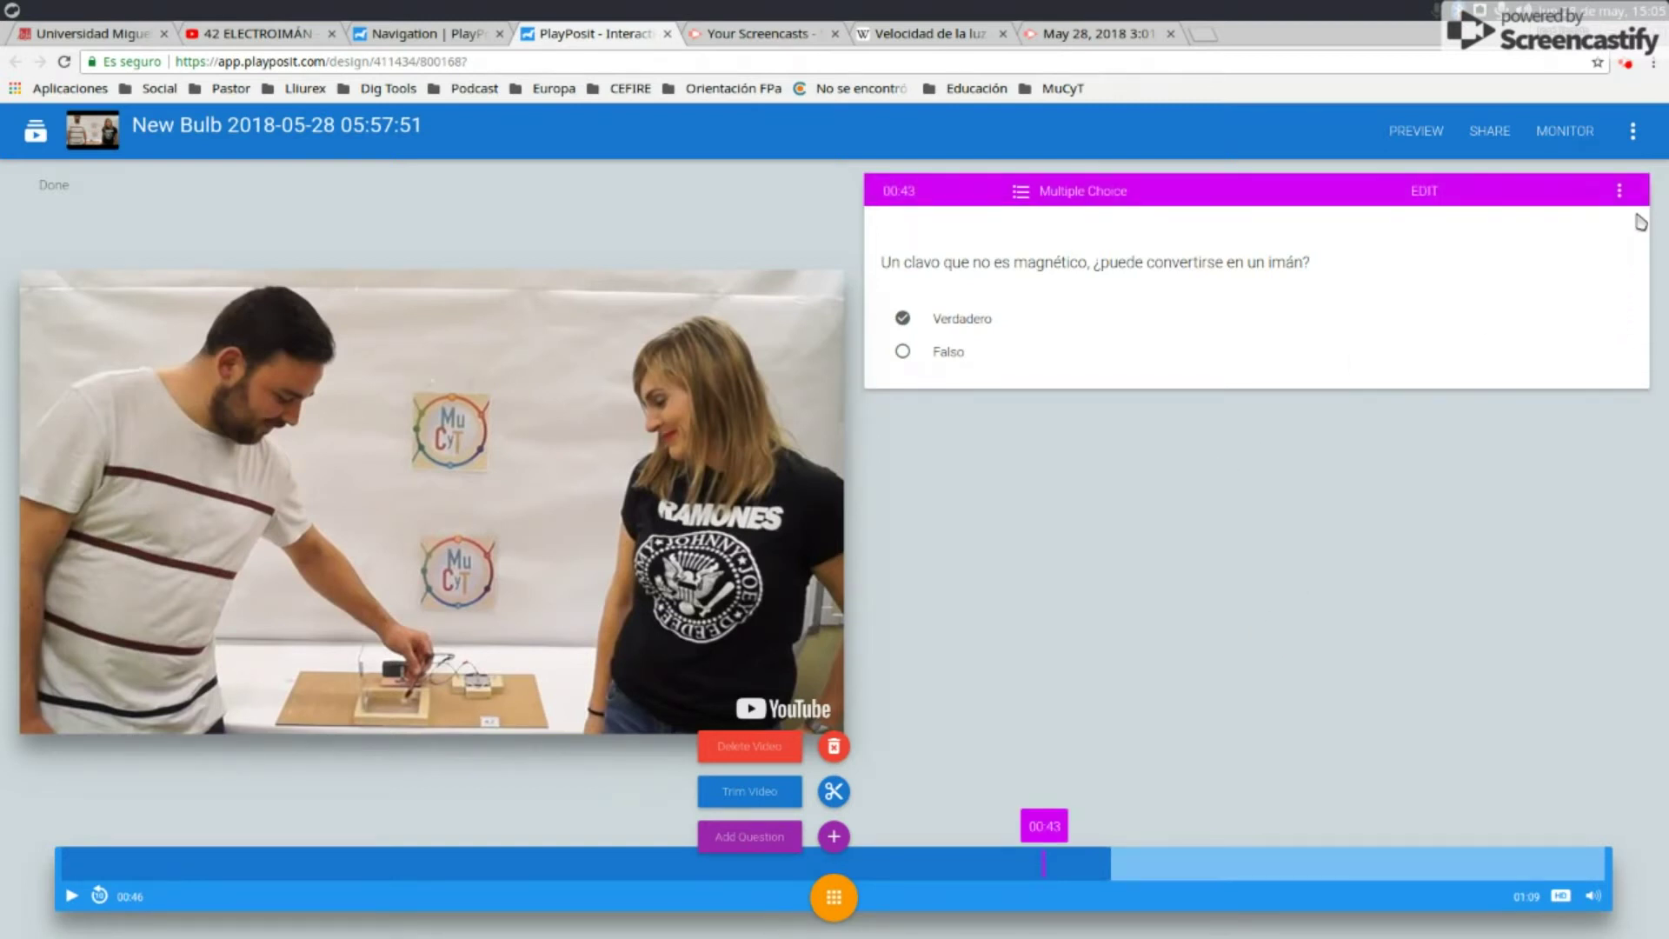
# In the bulb settings, set the title to 42 Electroimán and the learning objective to "Conocer el funcionamiento de un electorimán".
pyautogui.click(1634, 132)
pyautogui.click(1634, 130)
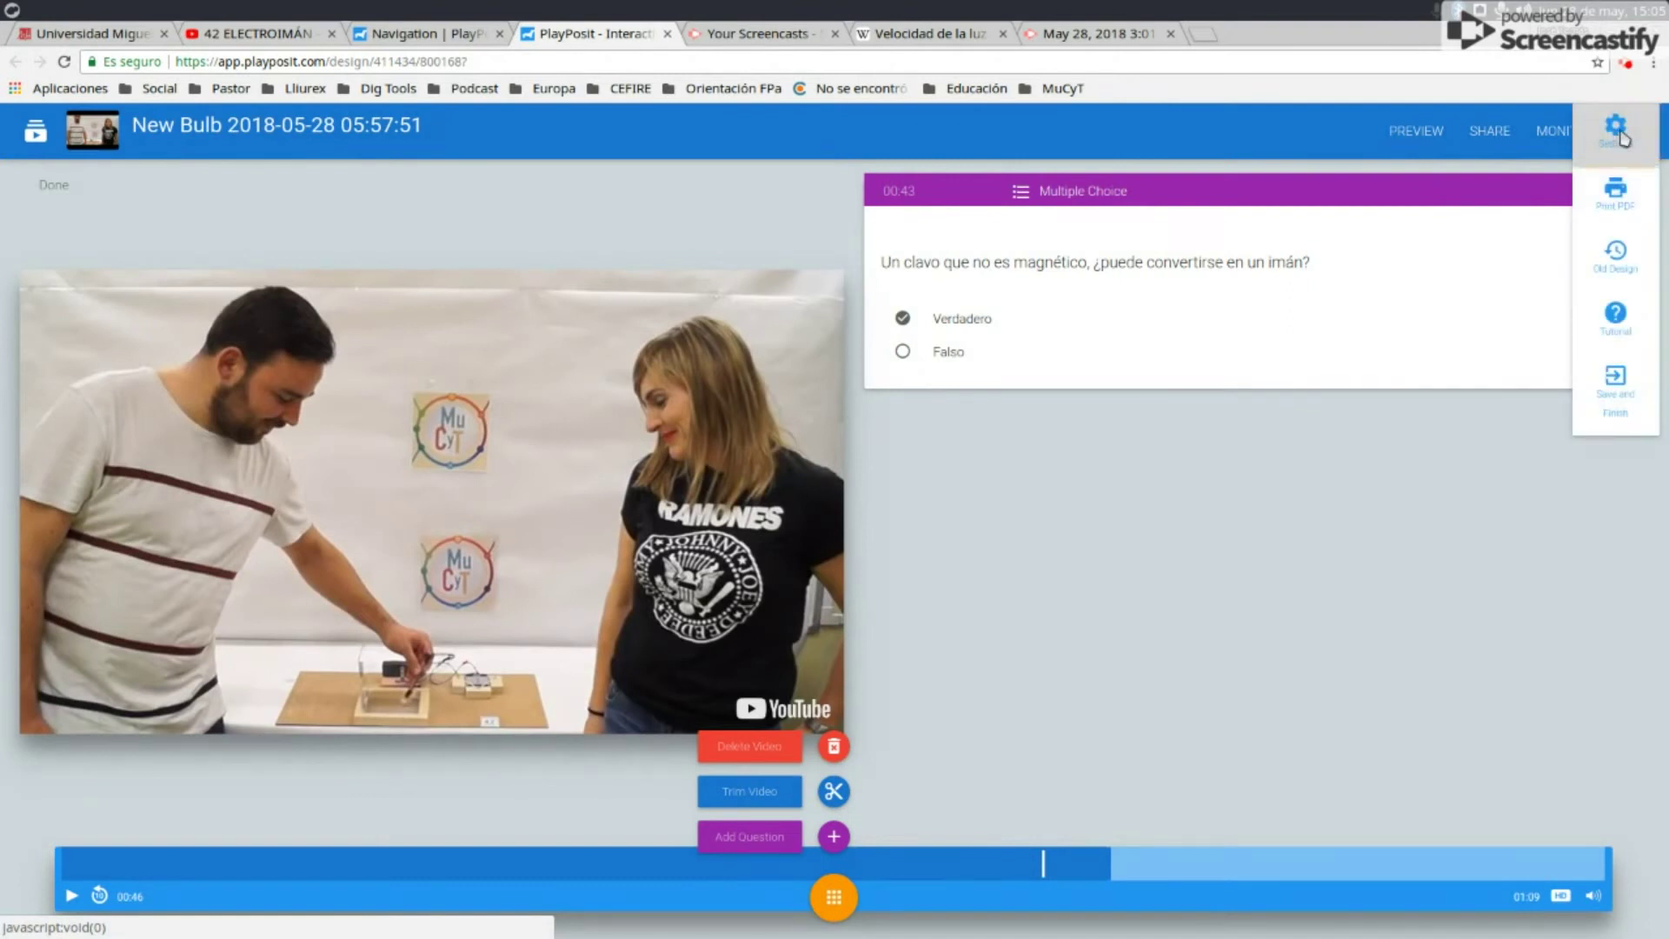
pyautogui.click(841, 291)
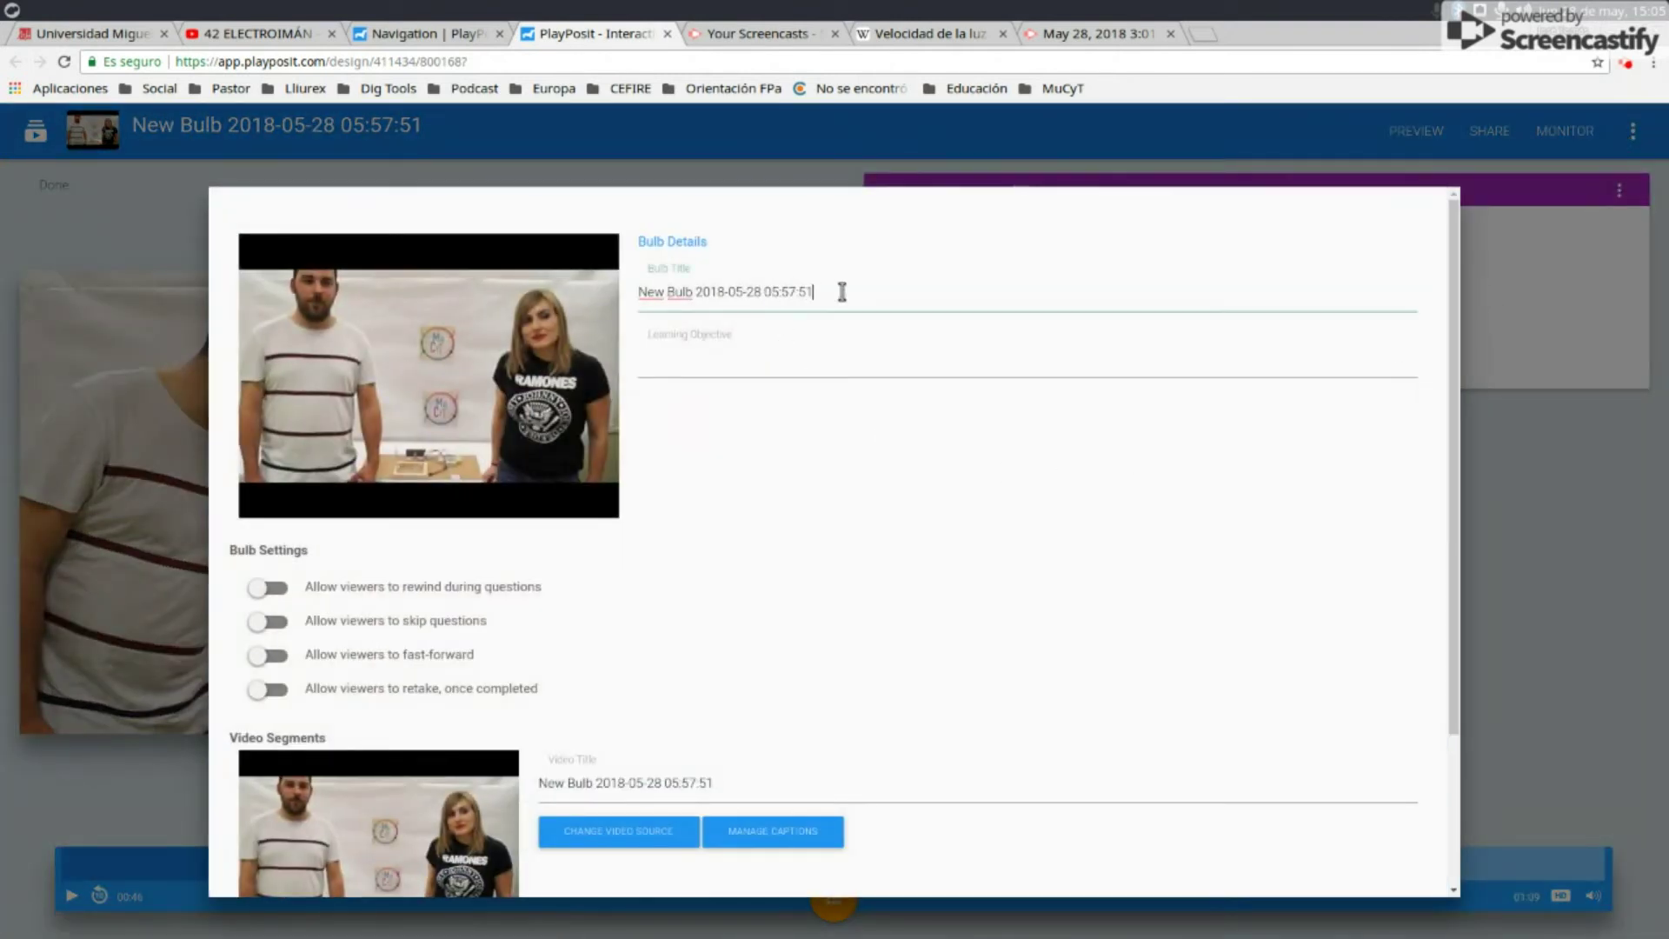
pyautogui.moveTo(846, 293); pyautogui.dragTo(708, 293)
pyautogui.tripleClick(637, 291)
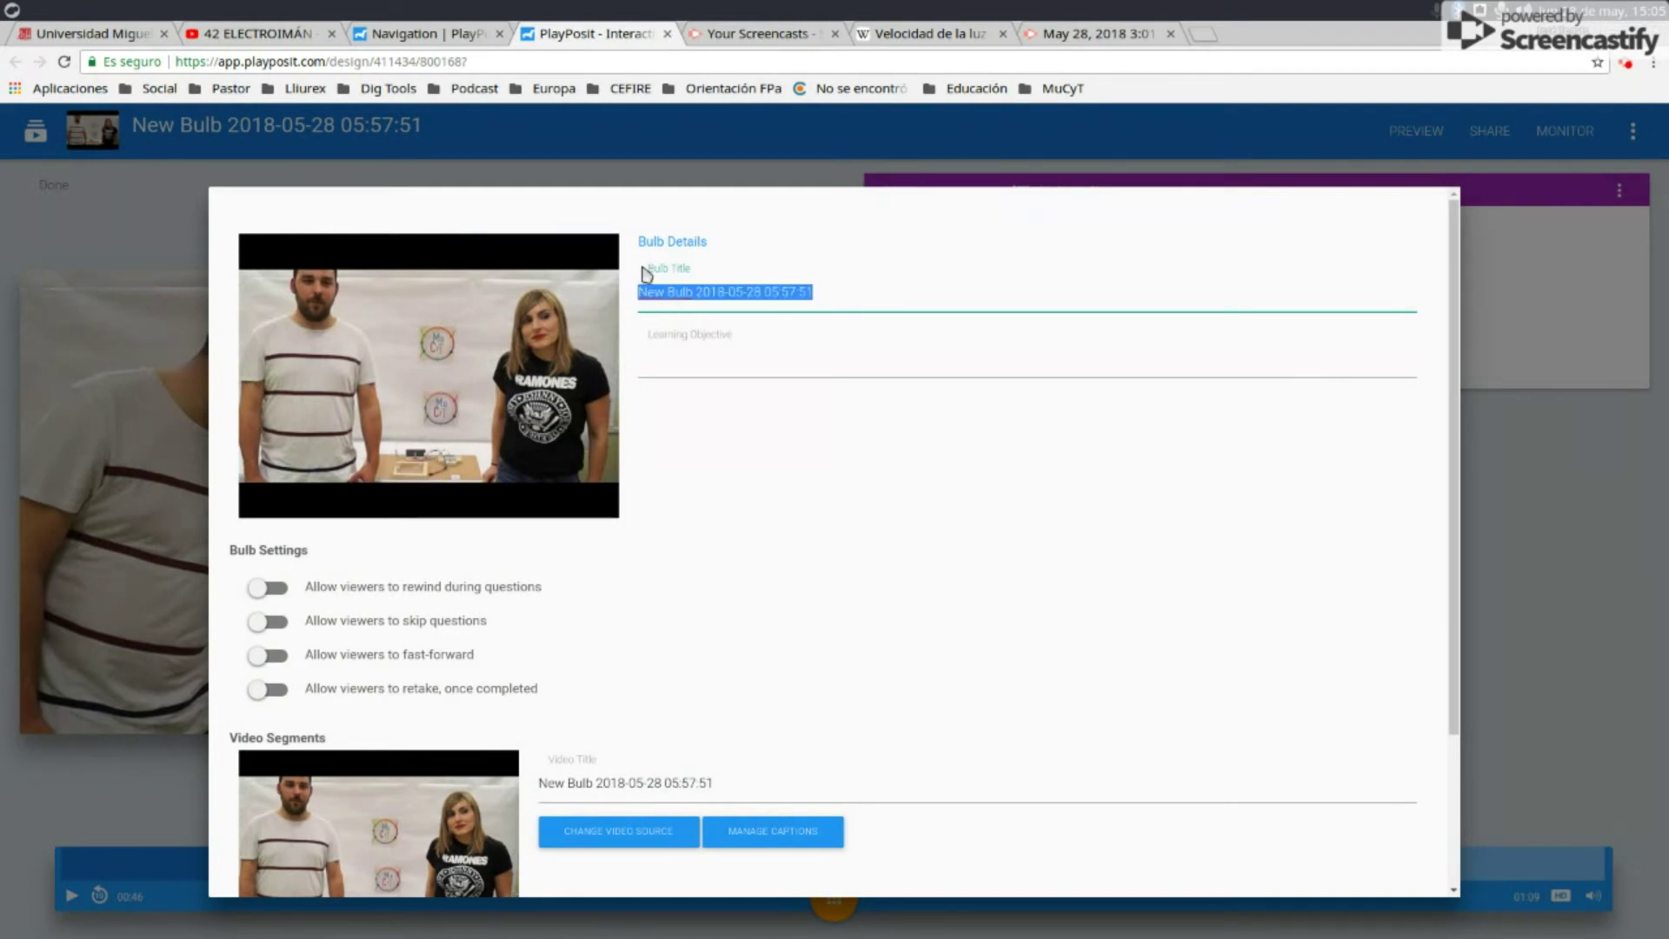
pyautogui.write('42 E')
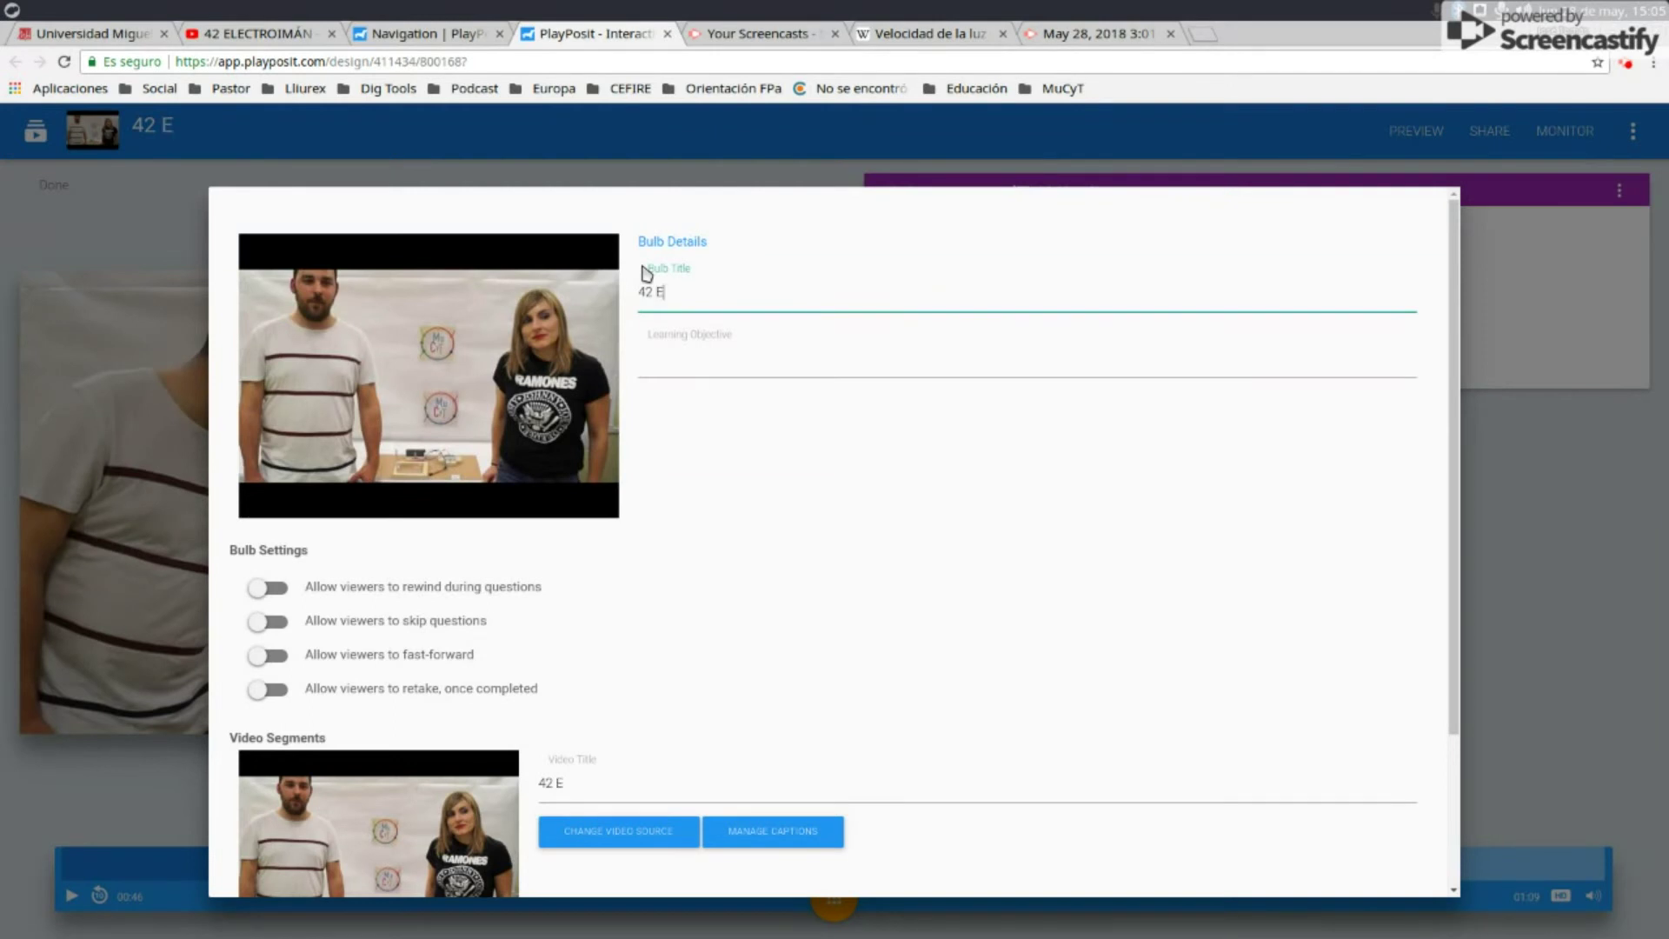
pyautogui.write('lectorimán')
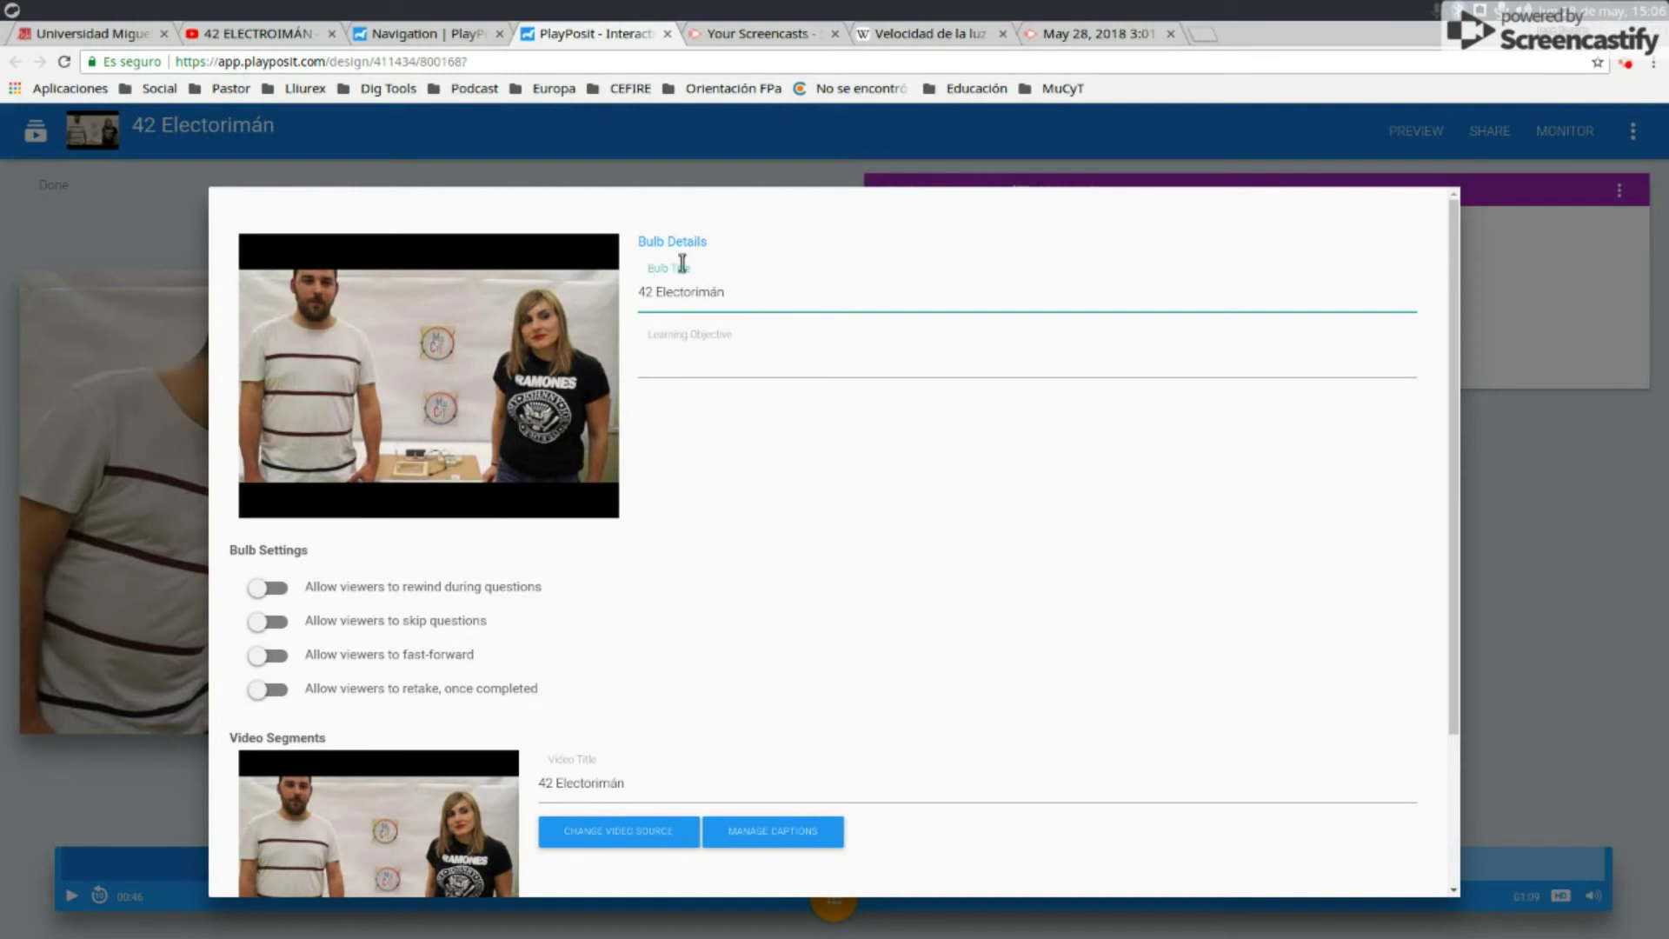
pyautogui.click(696, 354)
pyautogui.click(694, 292)
pyautogui.press('BackSpace')
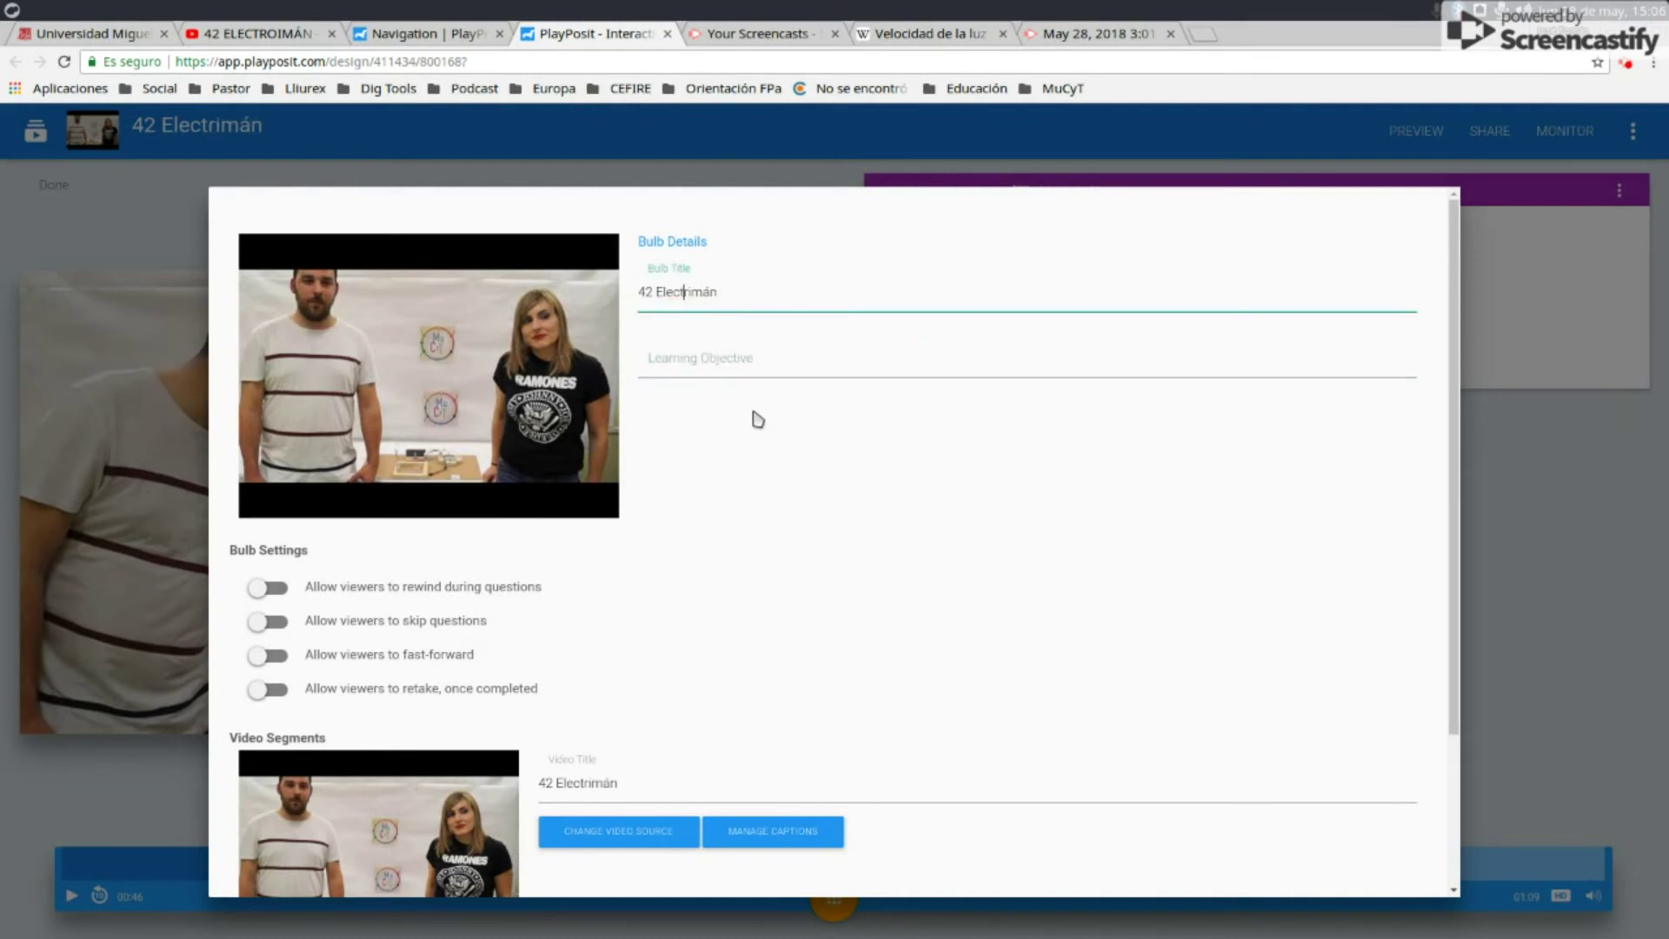
pyautogui.write('o')
pyautogui.click(697, 364)
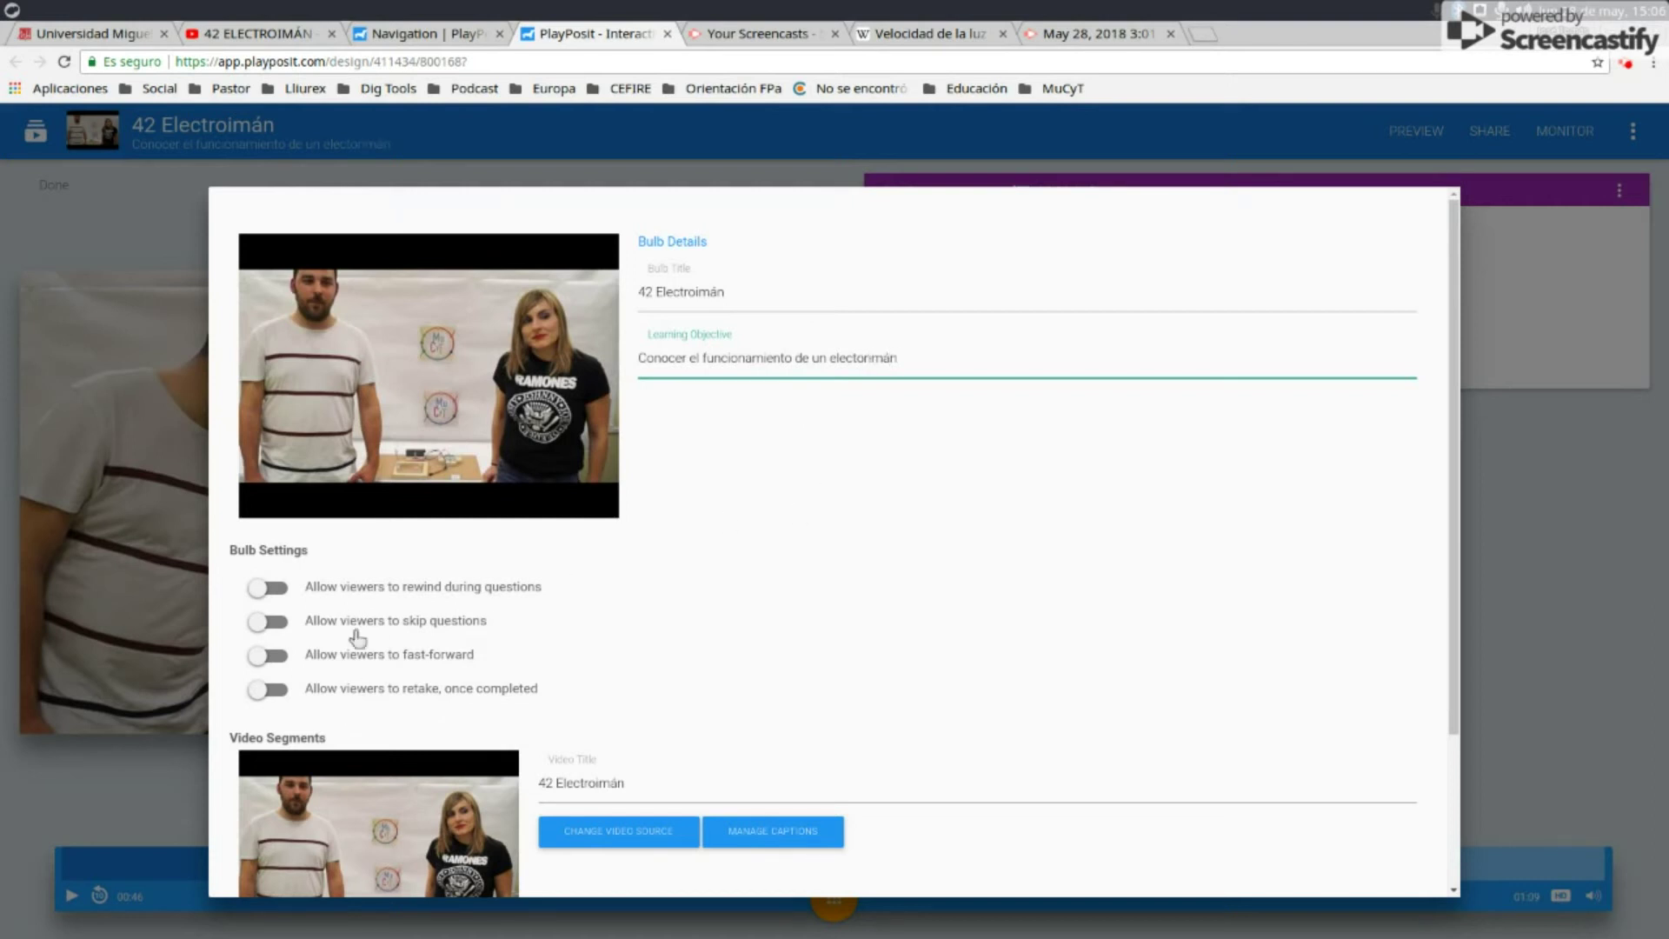
# Allow viewers to rewind during questions and to retake the bulb once completed, and close the settings.
pyautogui.scroll(-1, 410, 667)
pyautogui.scroll(-2, 410, 667)
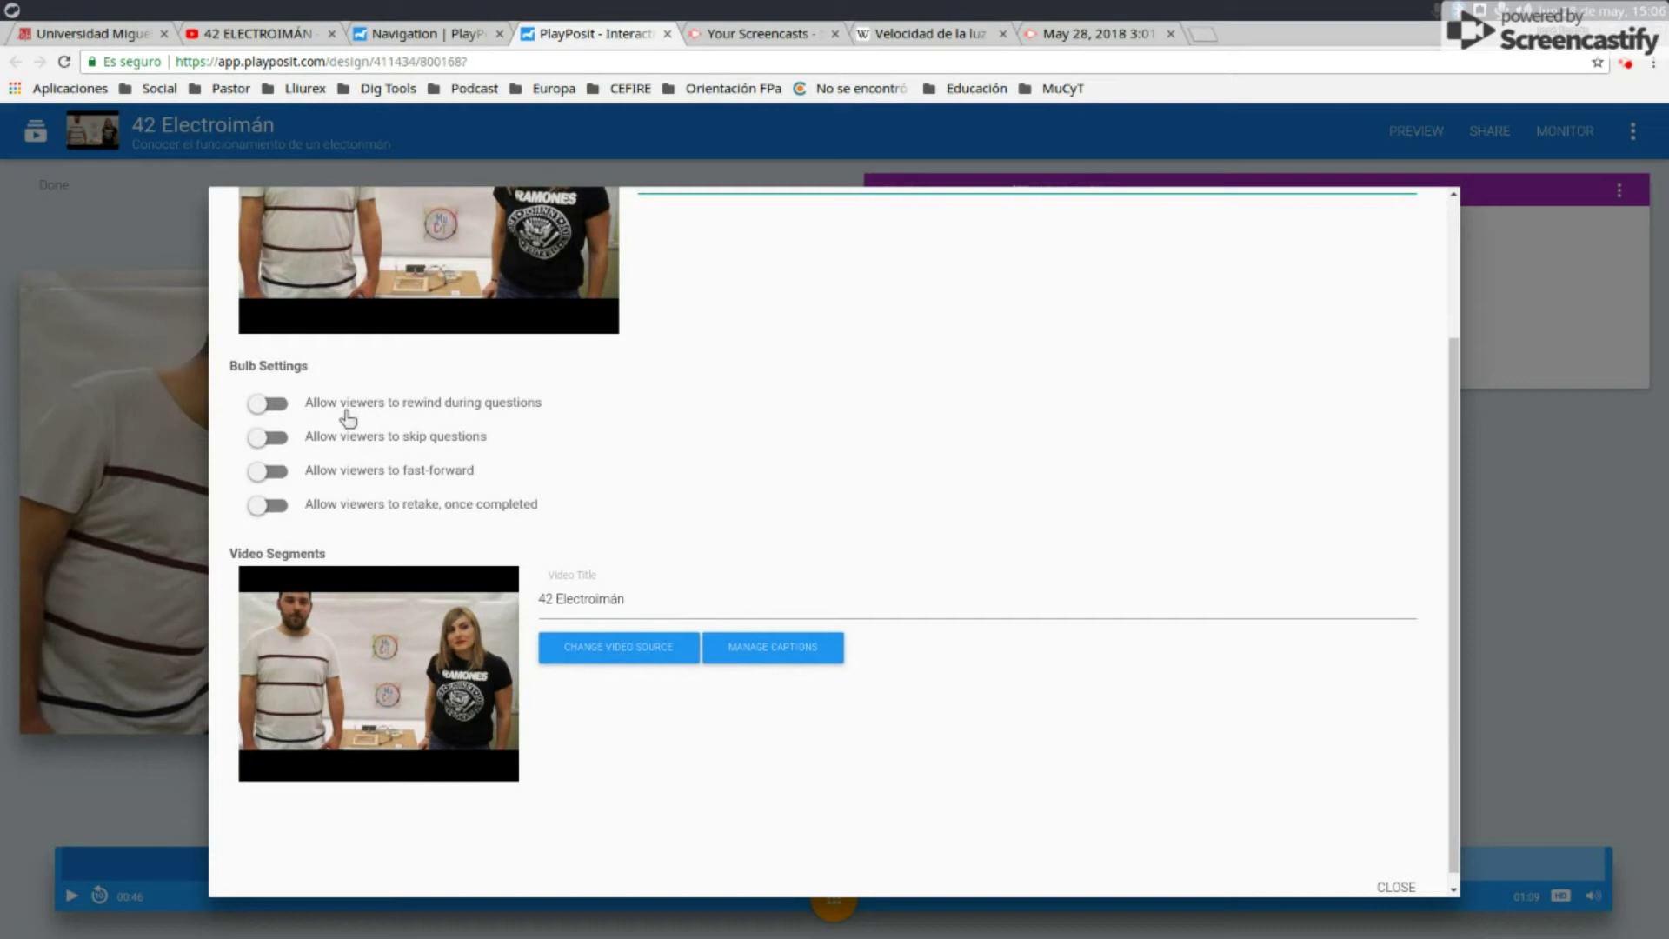
pyautogui.click(488, 405)
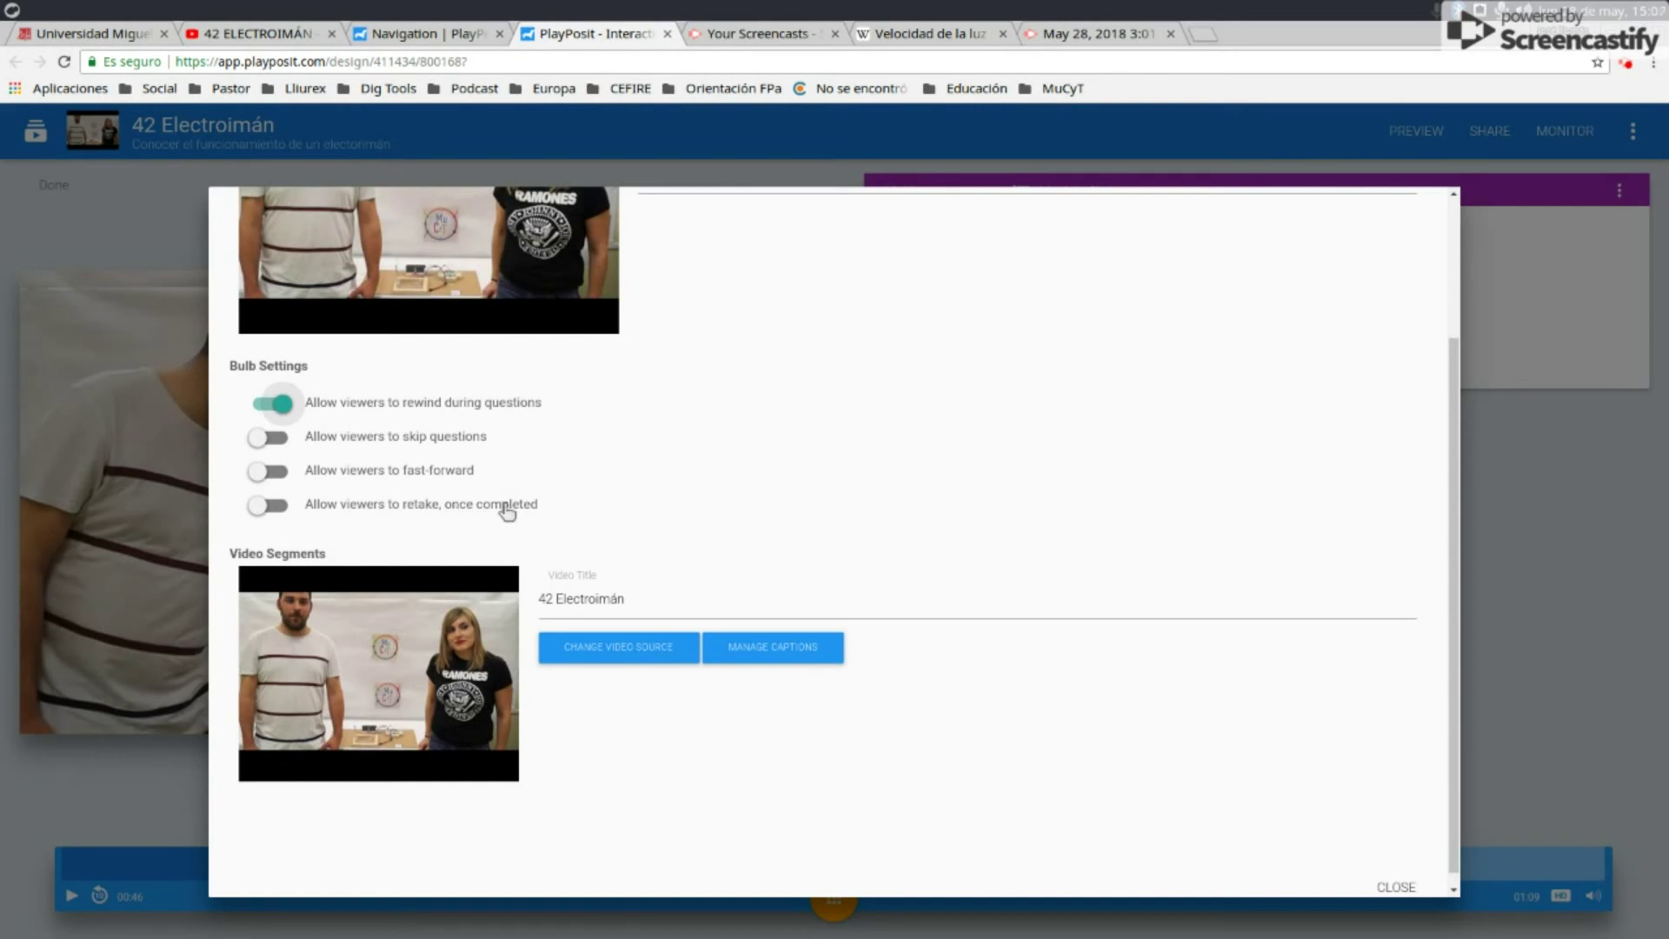
pyautogui.click(284, 513)
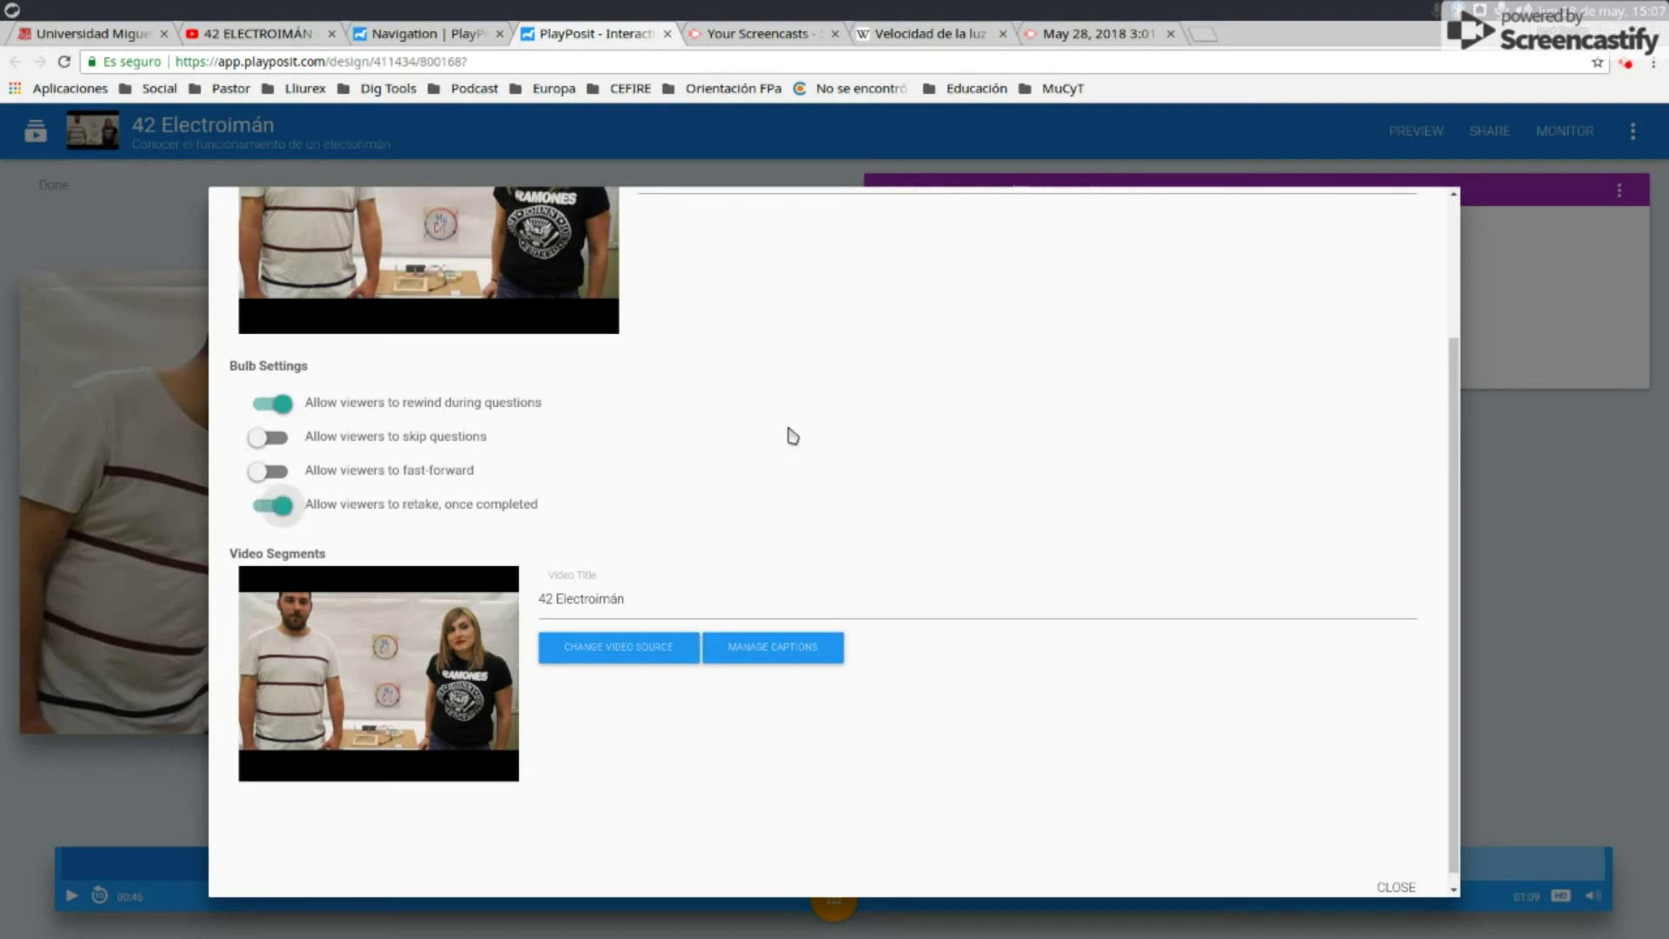
pyautogui.scroll(-1, 1007, 484)
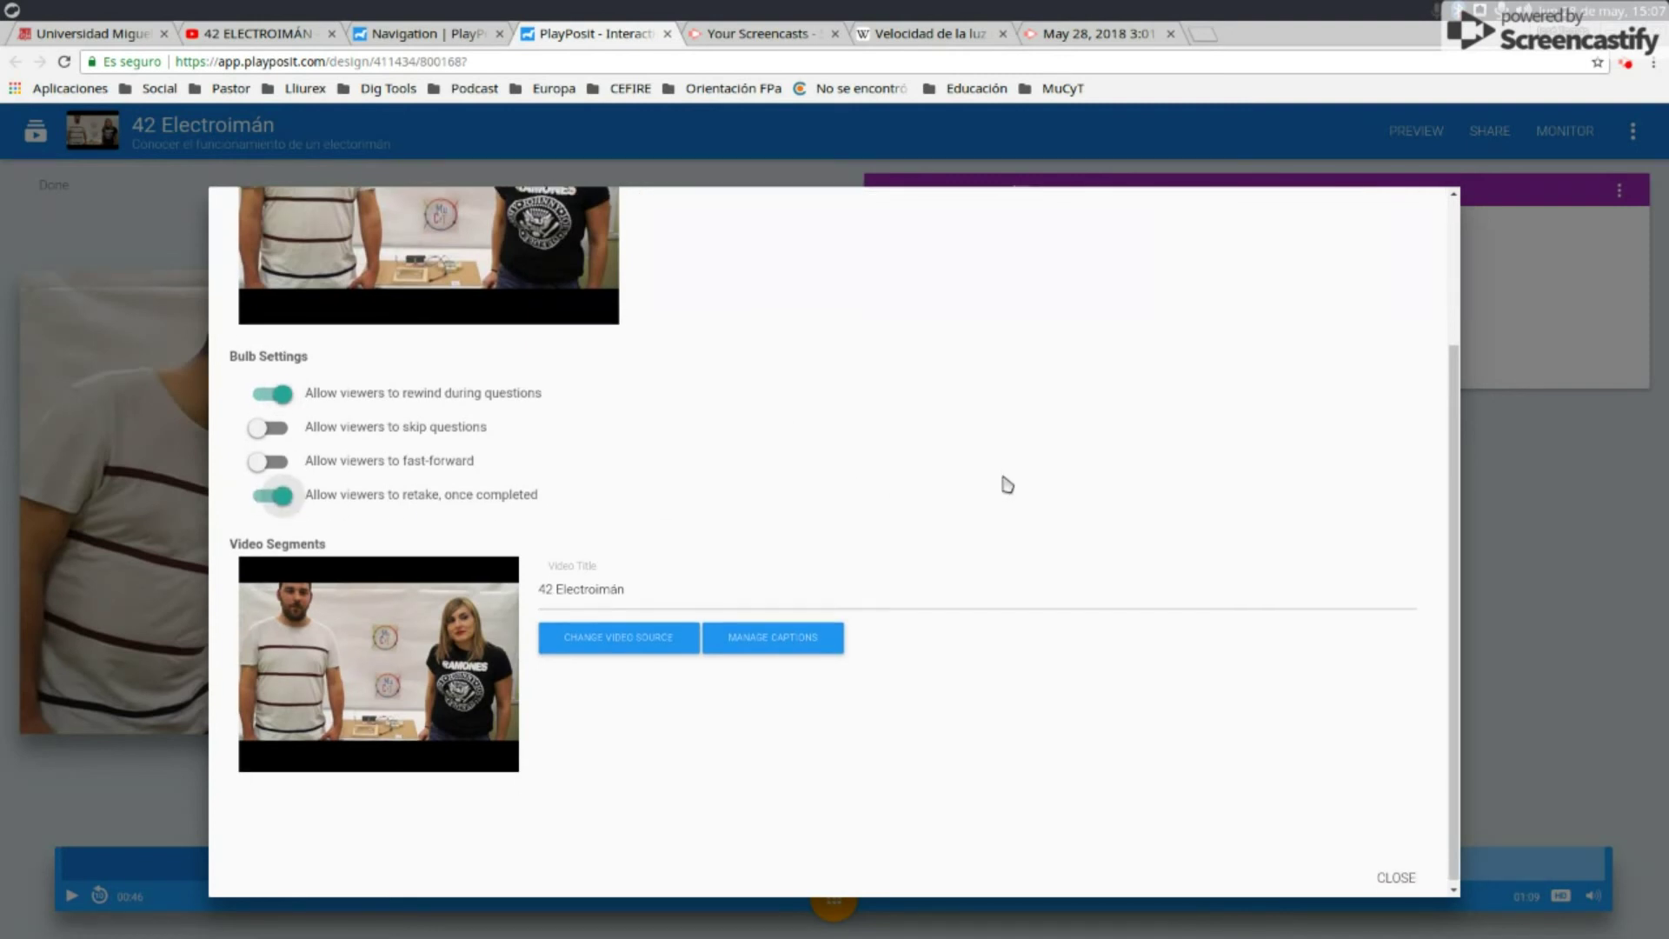
pyautogui.click(1397, 873)
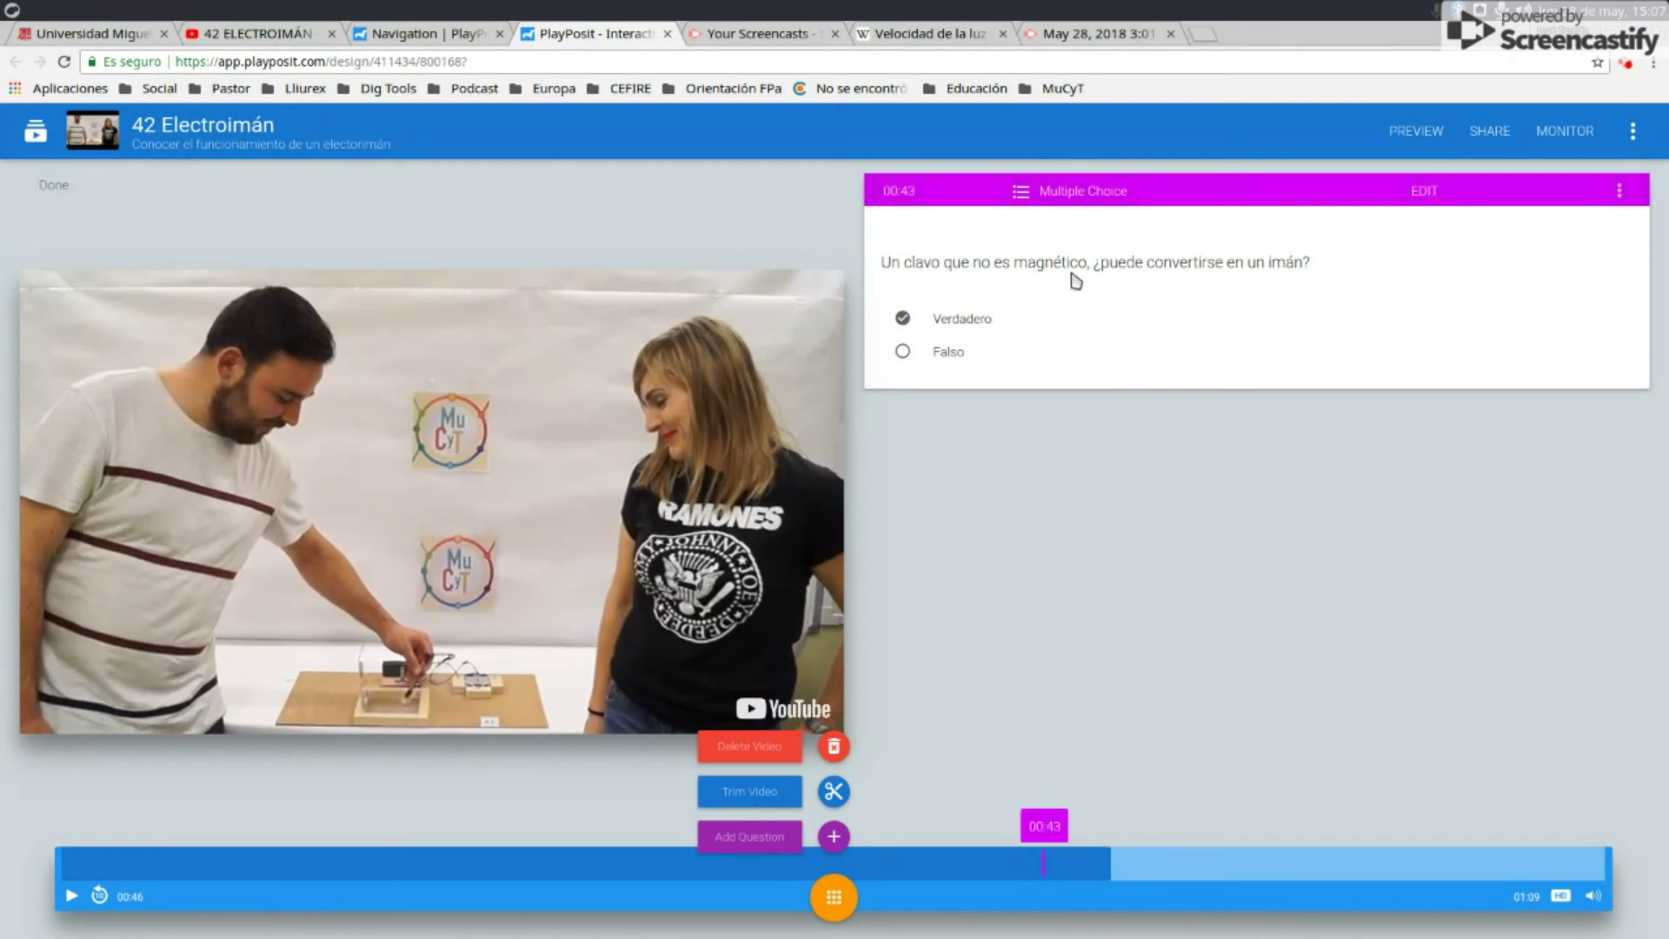
# Open the additional options for the 42 Electroimán bulb.
pyautogui.click(1633, 131)
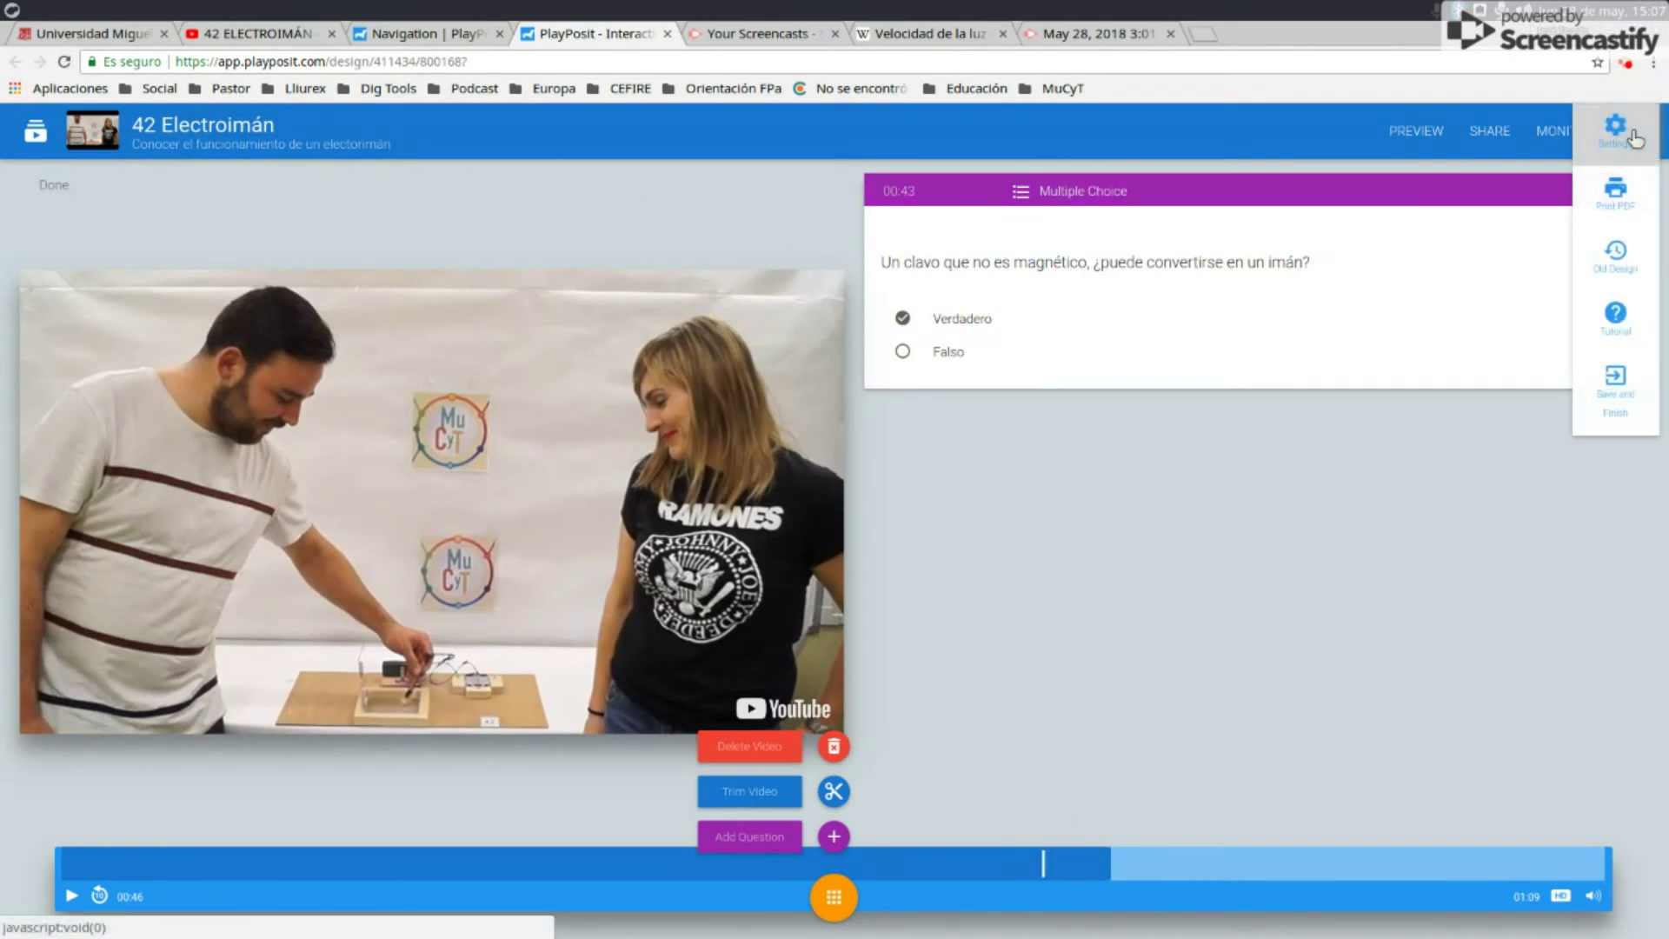